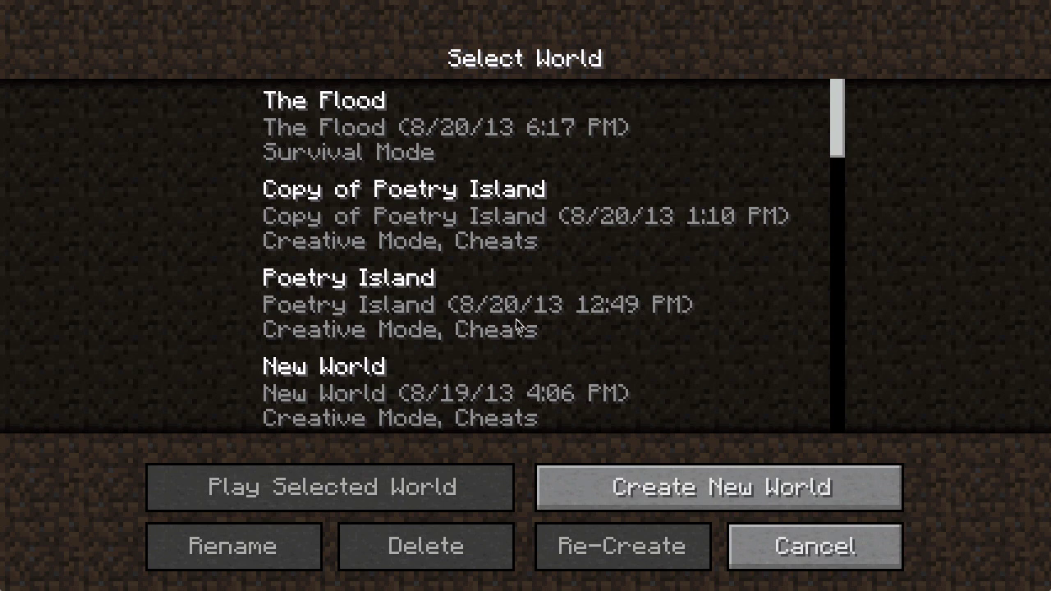
Start a new world and name it "MCedit world"
left_click(750, 478)
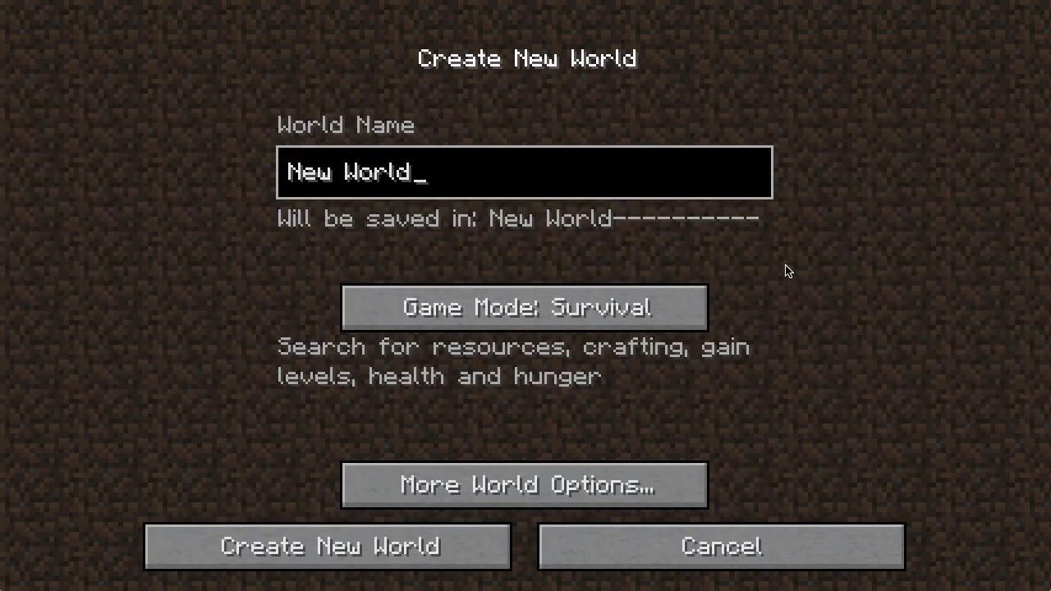
key("BackSpace")
key("BackSpace")
key("BackSpace")
key("BackSpace")
key("BackSpace")
key("BackSpace")
key("BackSpace")
key("BackSpace")
key("BackSpace")
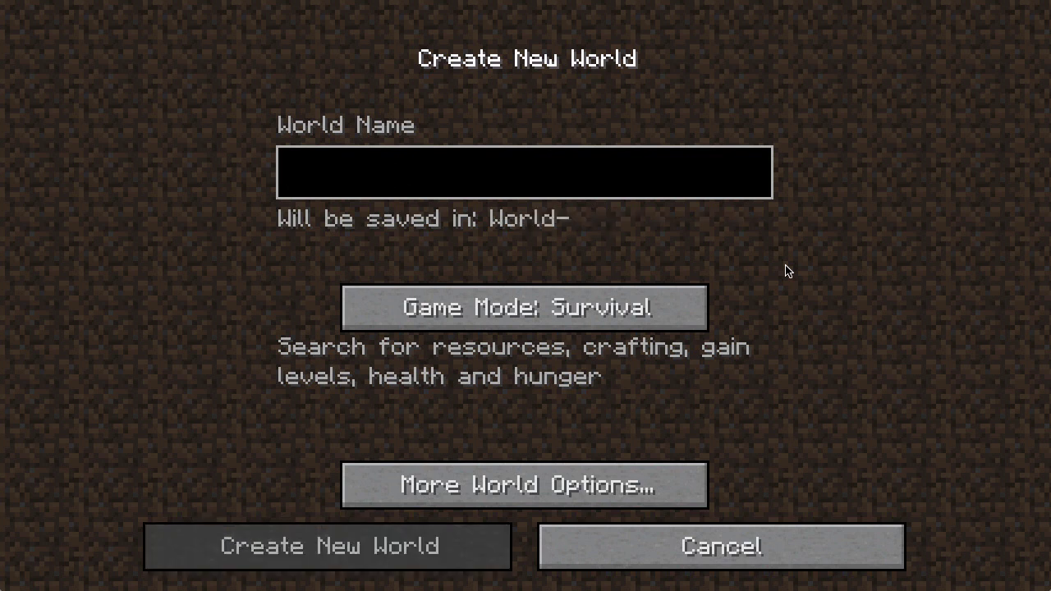
type("MCedi")
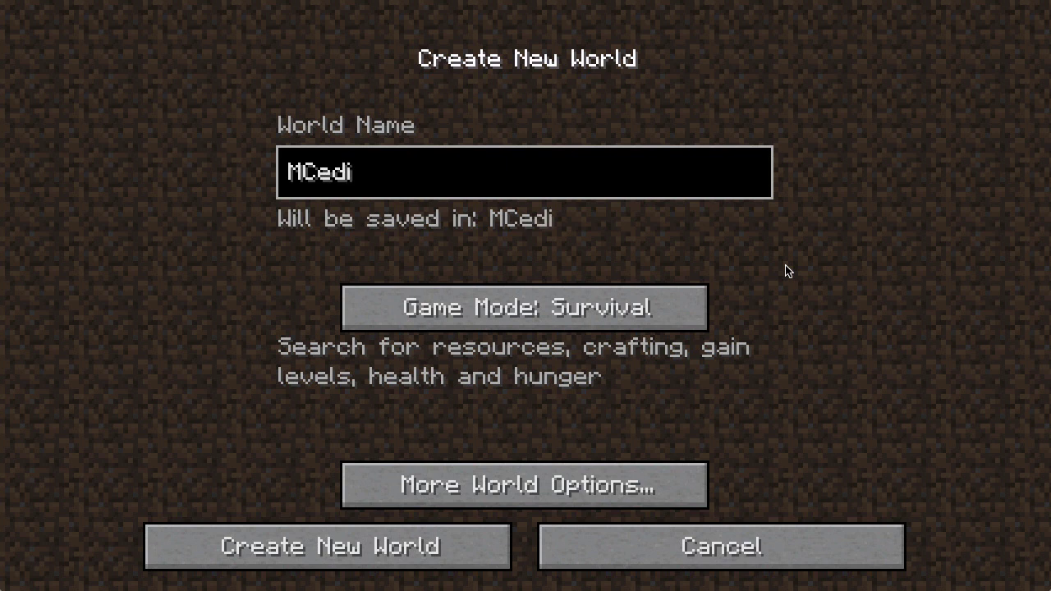
type("t world")
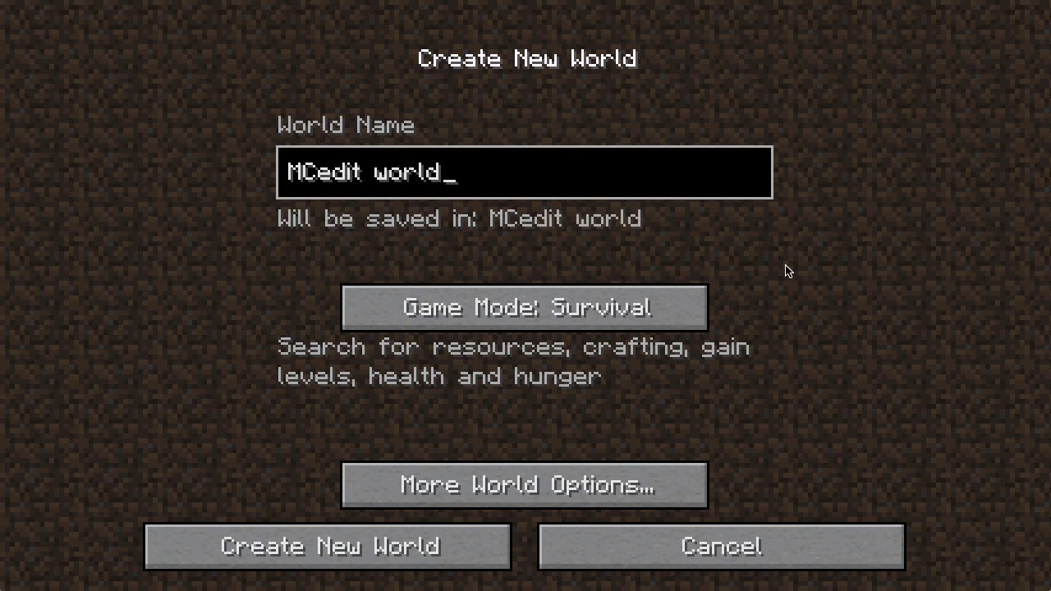
Set the new world's game mode to Creative and create the world
left_click(639, 294)
left_click(639, 297)
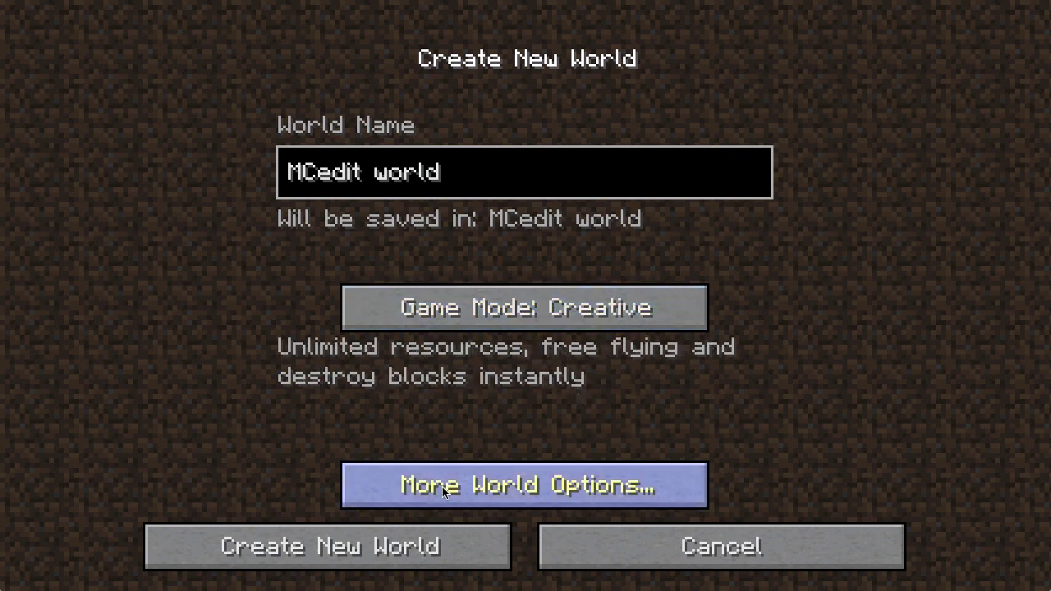
left_click(374, 548)
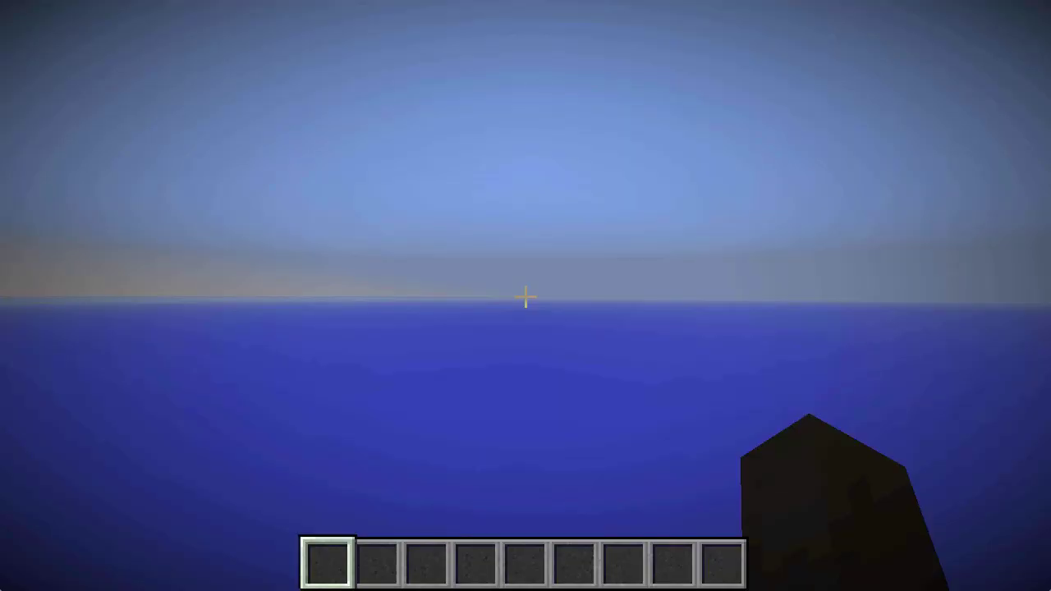
Fly over the new world to examine its mountains, rivers, coast and grassland, ending near the cows and pigs on the hillside
key("w")
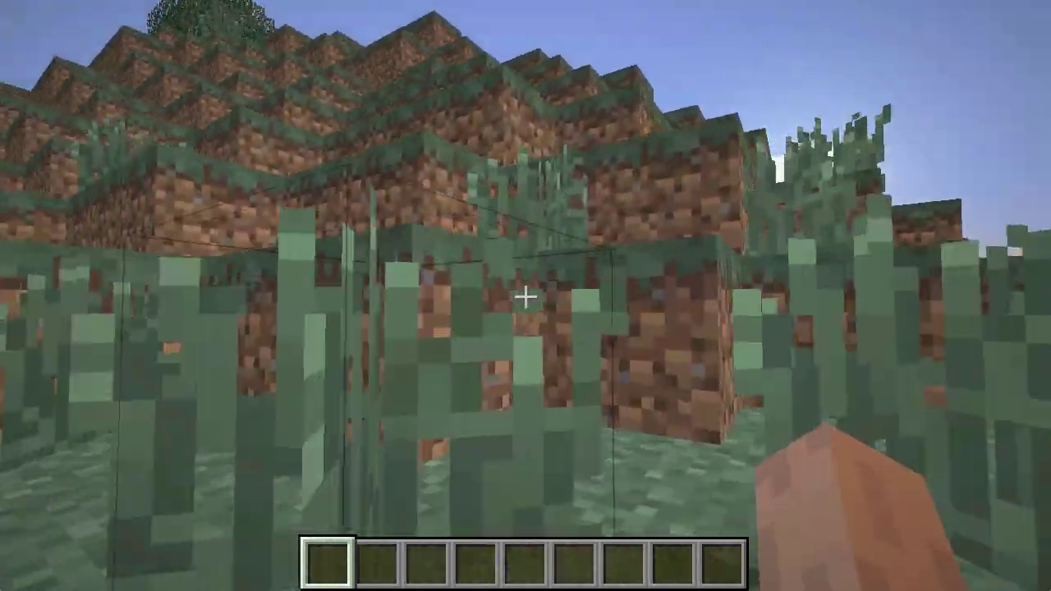
key("space")
key("space")
key("space")
key("w")
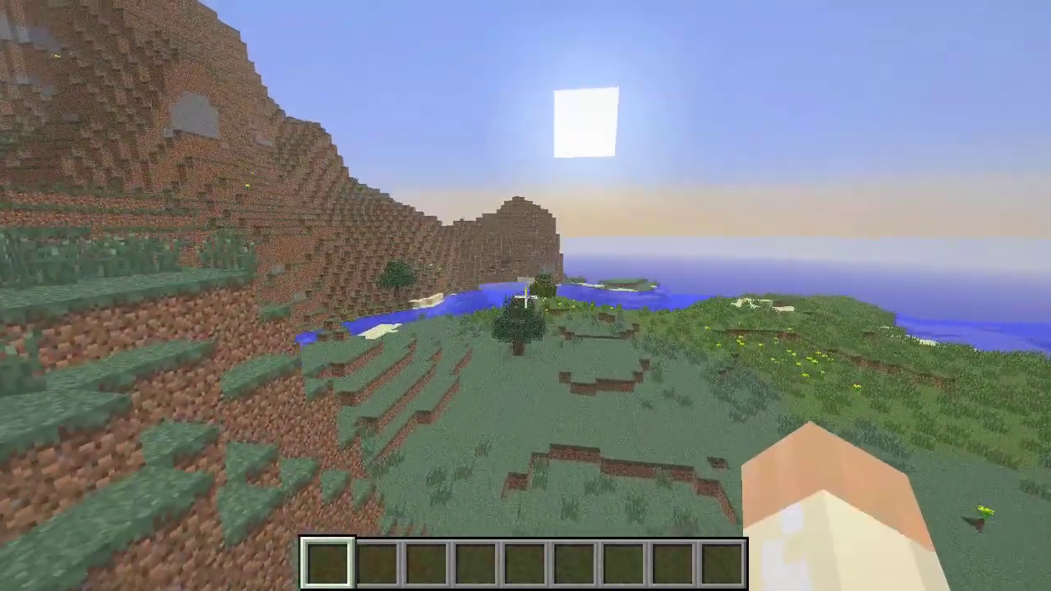
key("w")
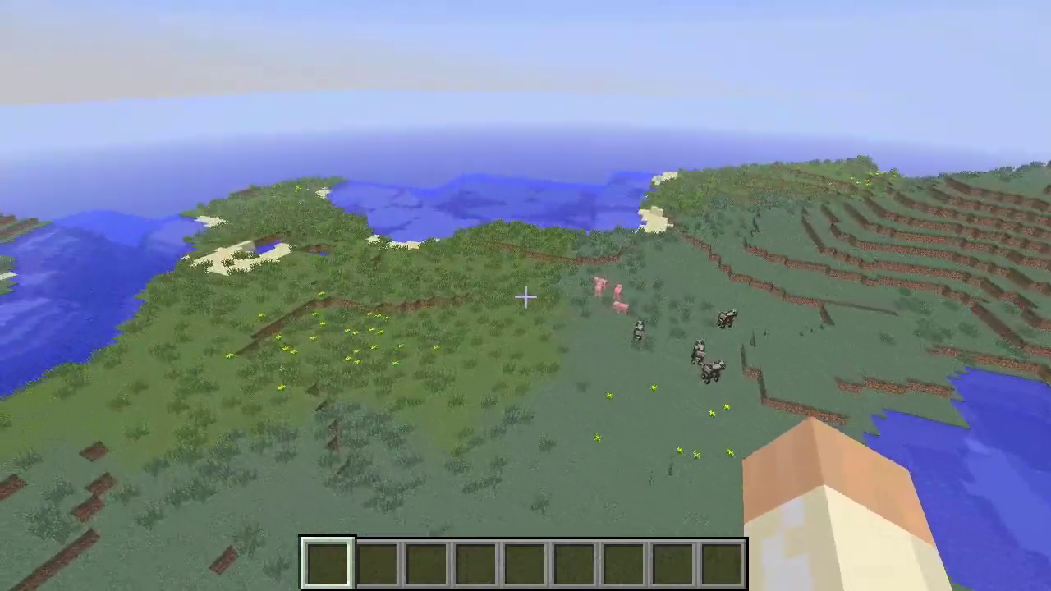
key("w")
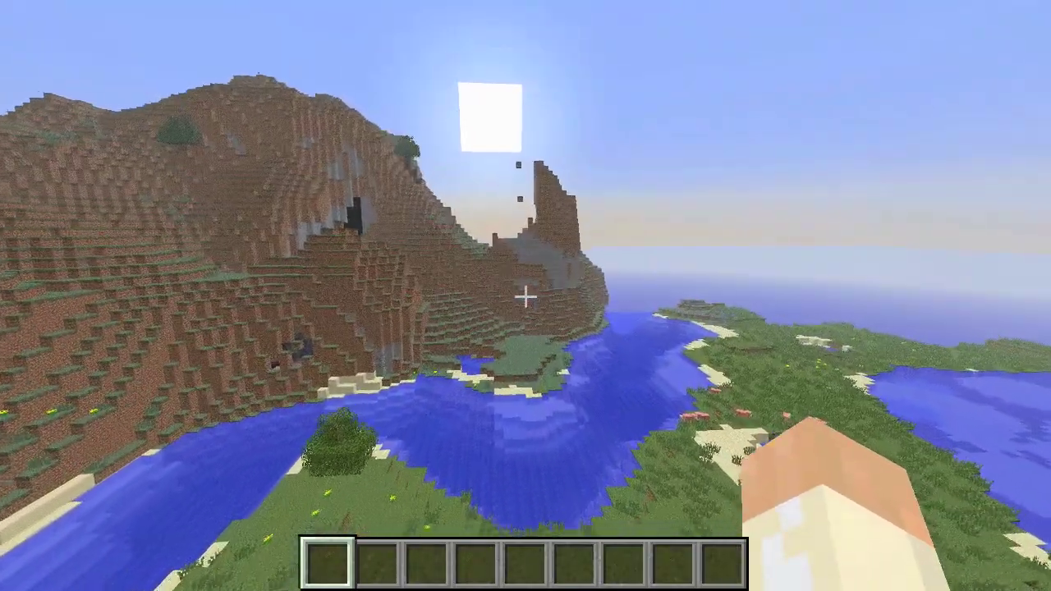
key("w")
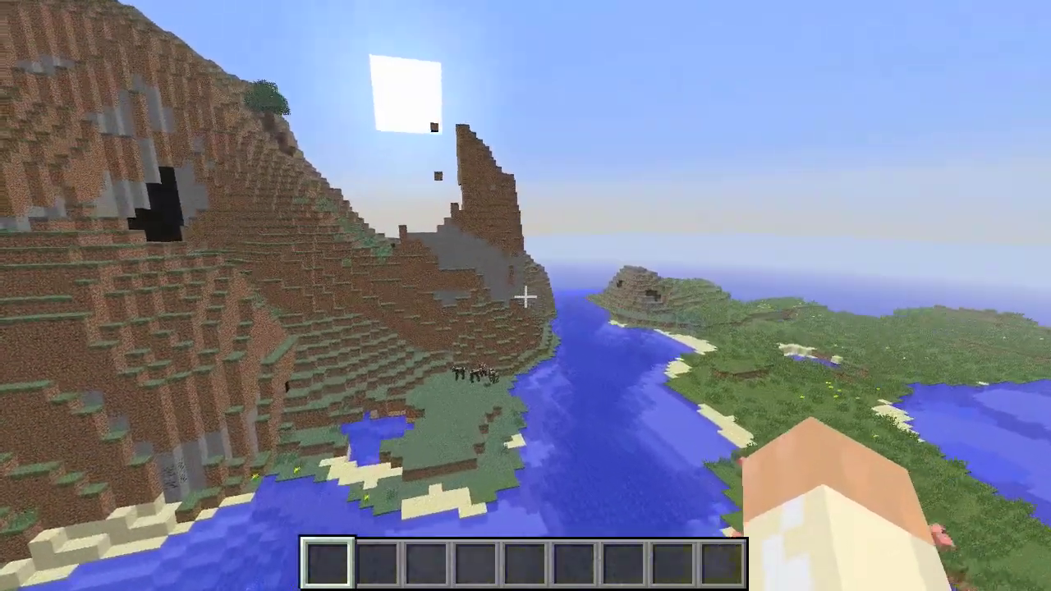
key("w")
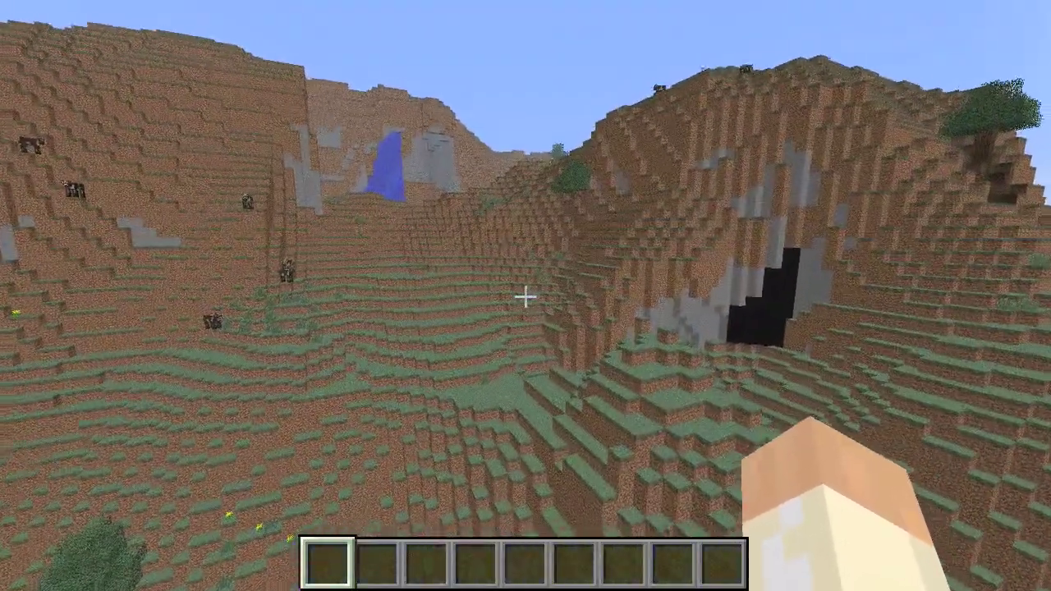
key("w")
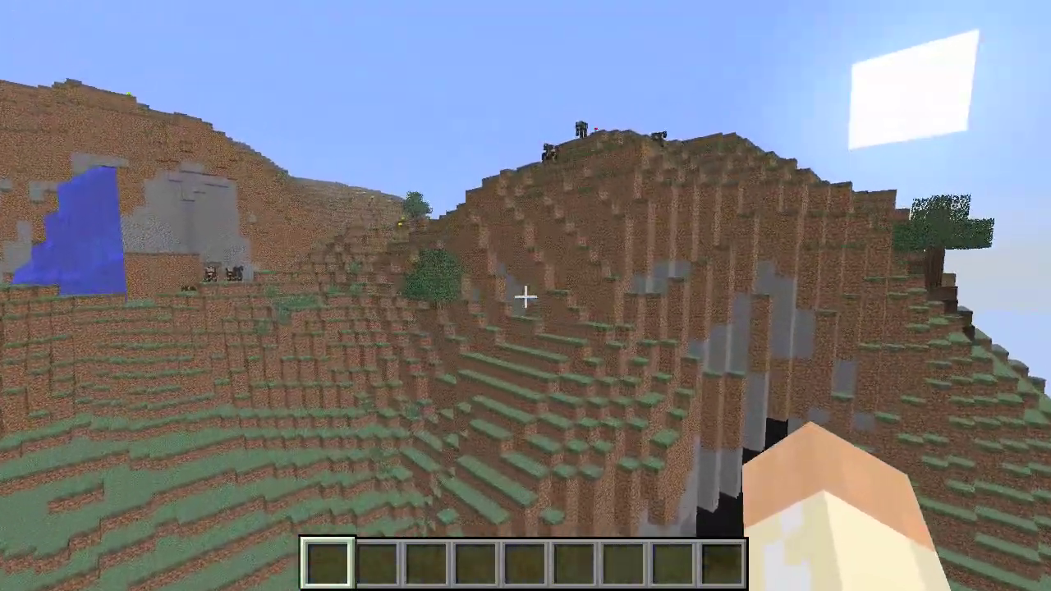
key("w")
key("space")
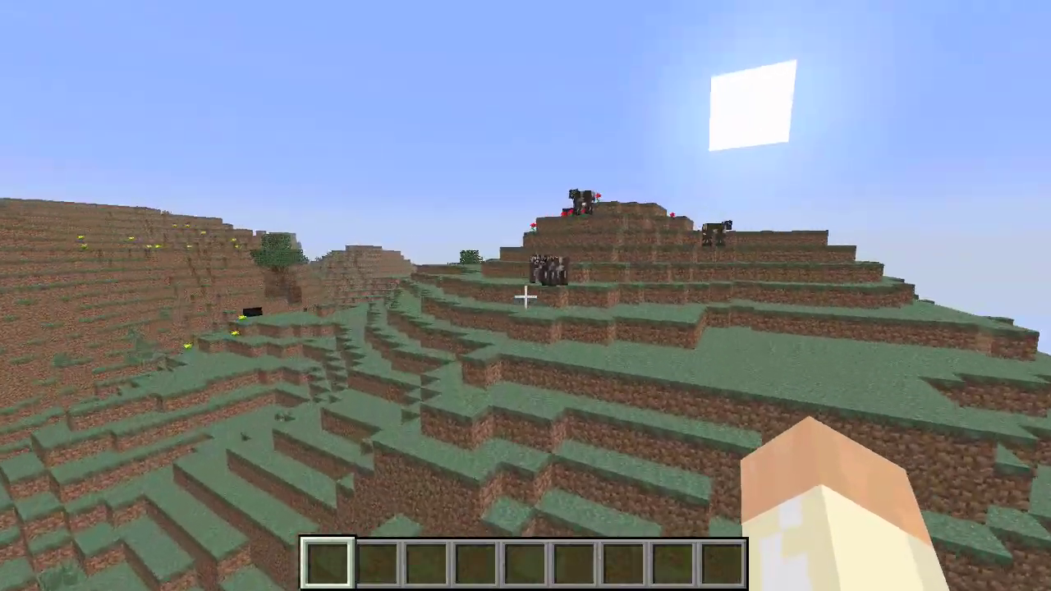
key("s")
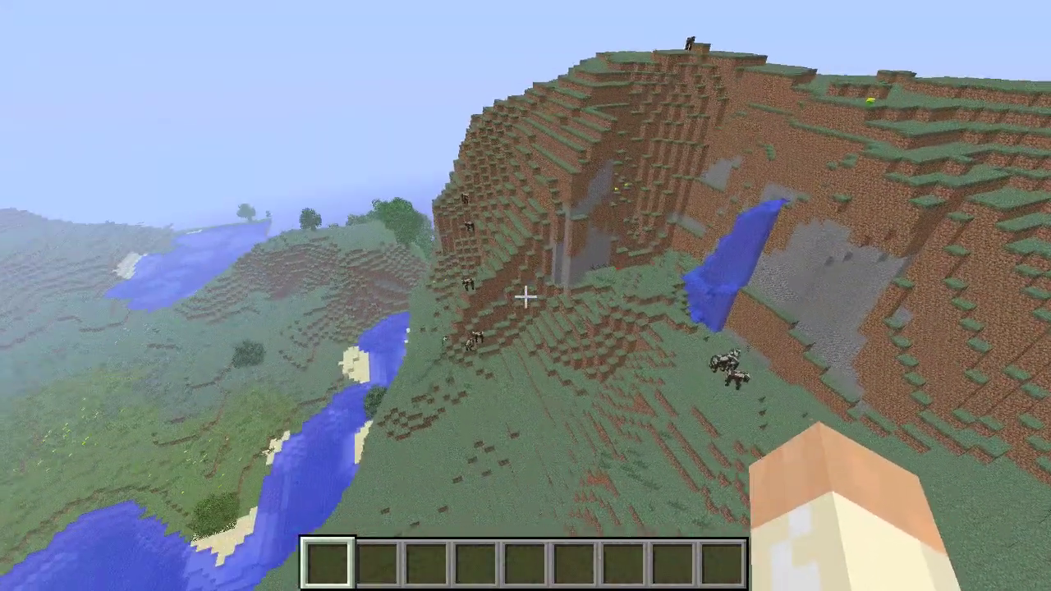
key("space")
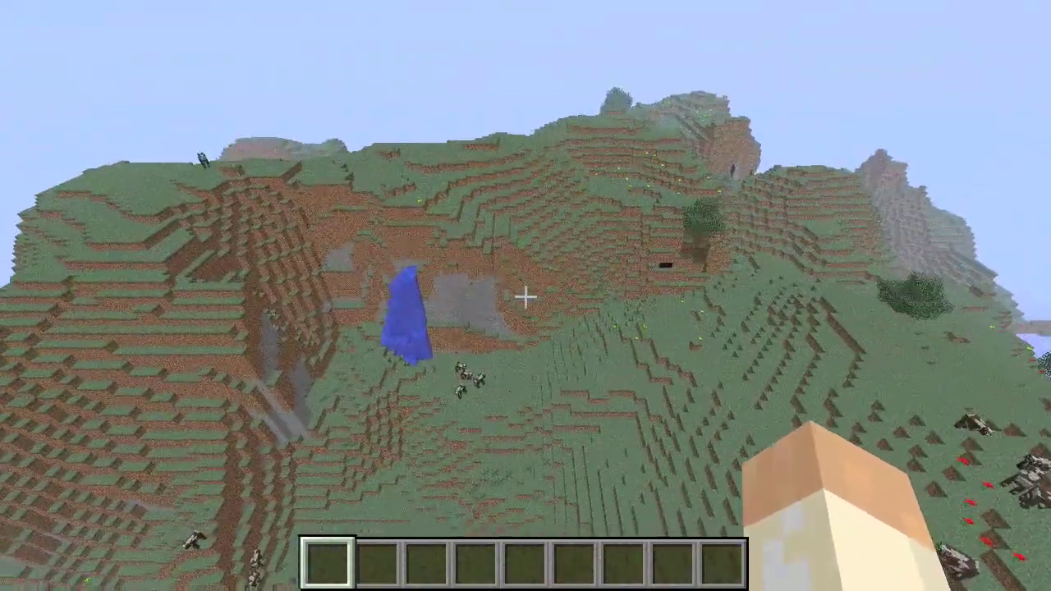
key("space")
key("w")
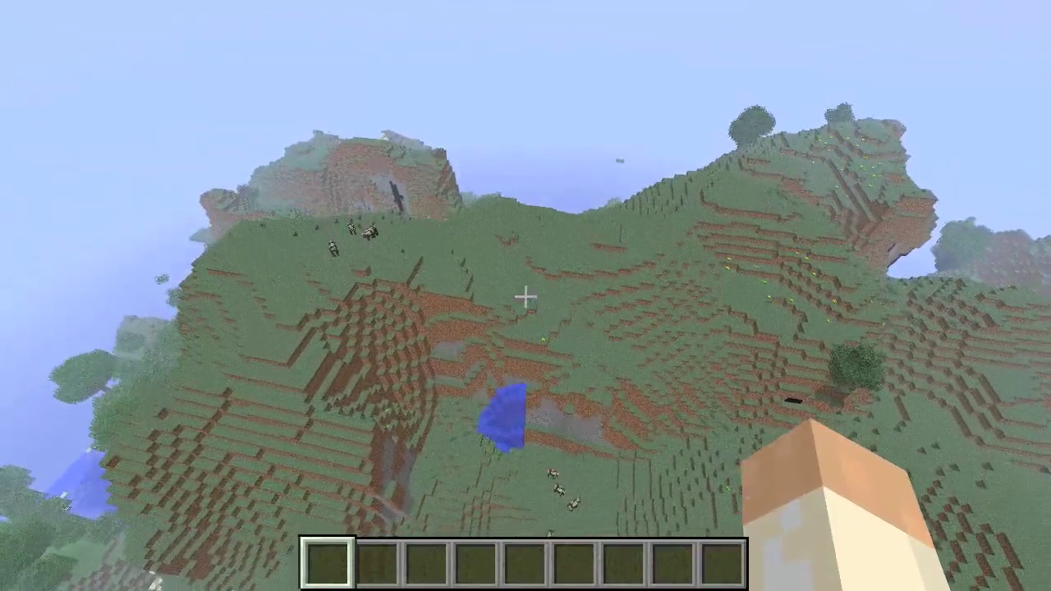
key("w")
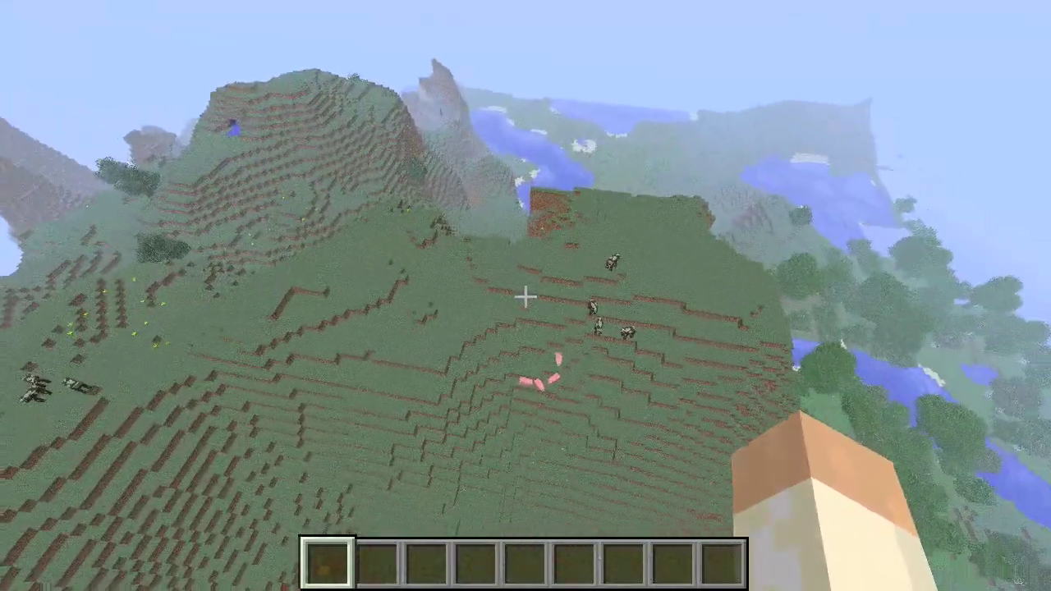
key("w")
key("space")
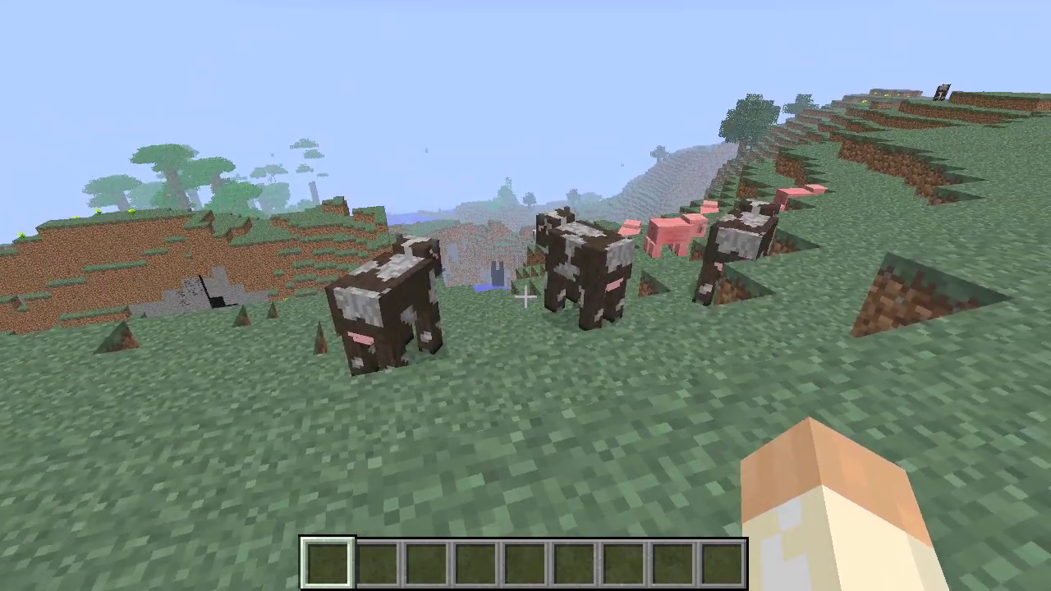
Save and quit the world to the title screen, and load MCedit world in MCEdit
key("Escape")
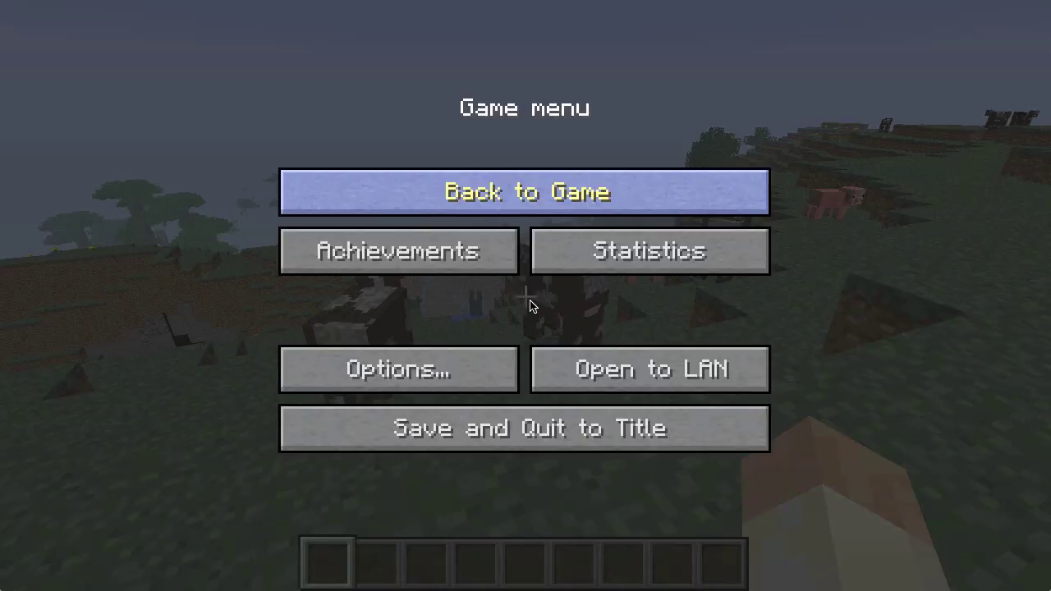
left_click(562, 424)
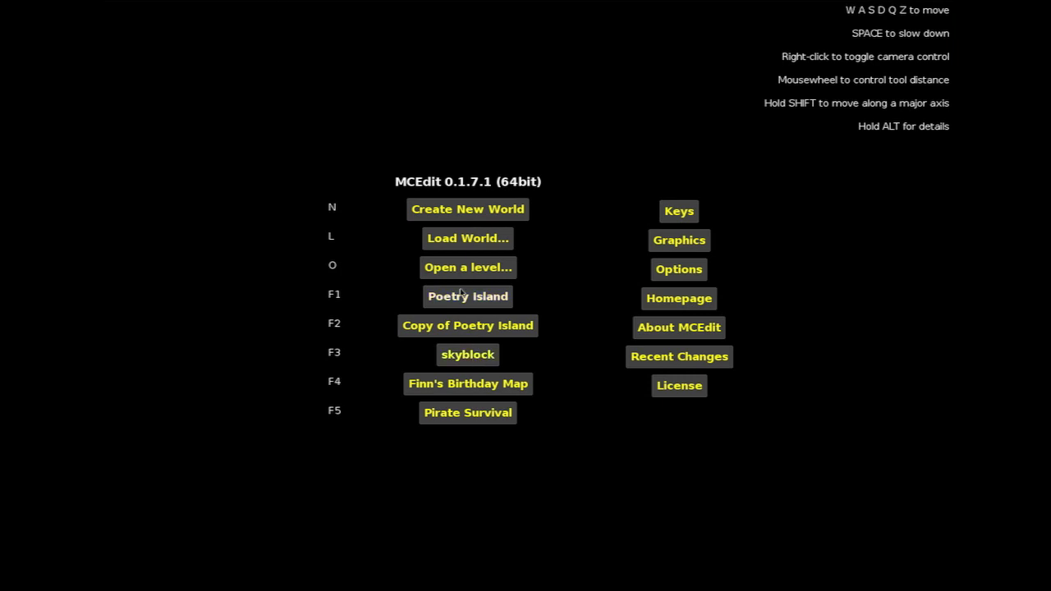
left_click(474, 244)
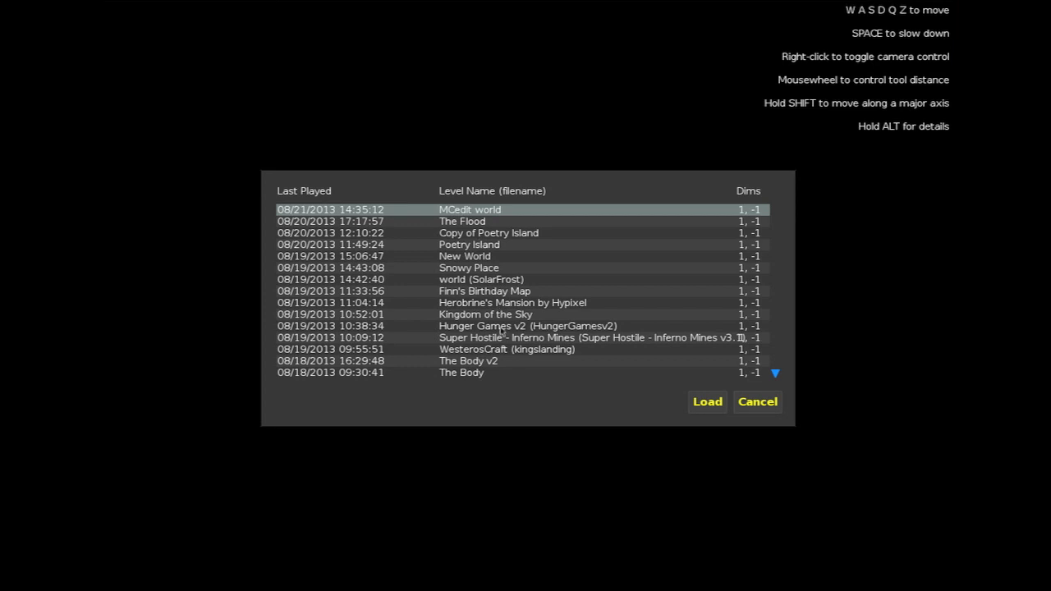
left_click(756, 402)
left_click(707, 403)
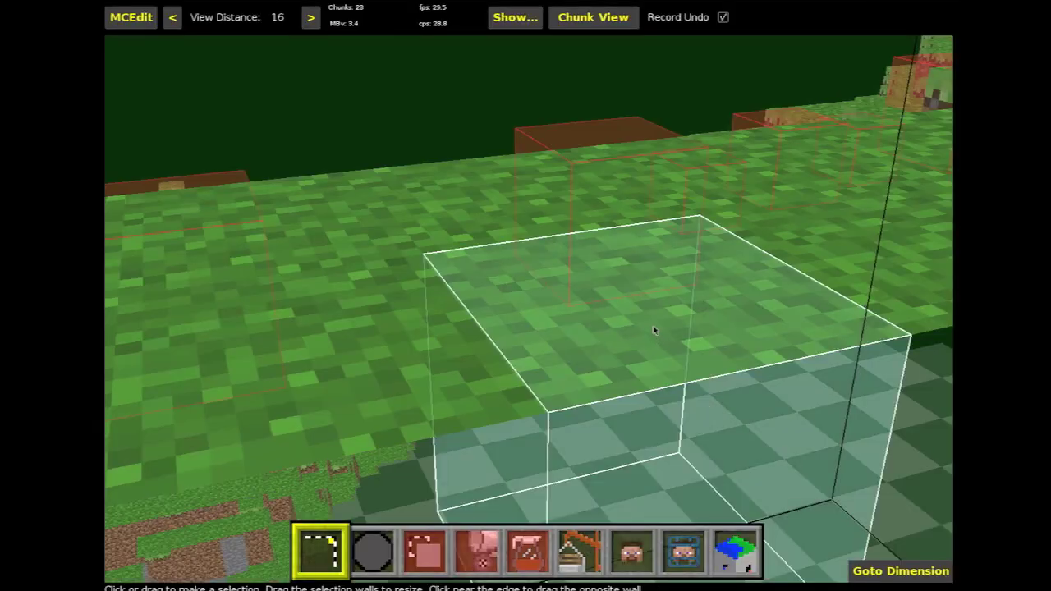
Fly around the loaded world to examine the grassland near the player marker, the underground caves and the surface terrain
key("w")
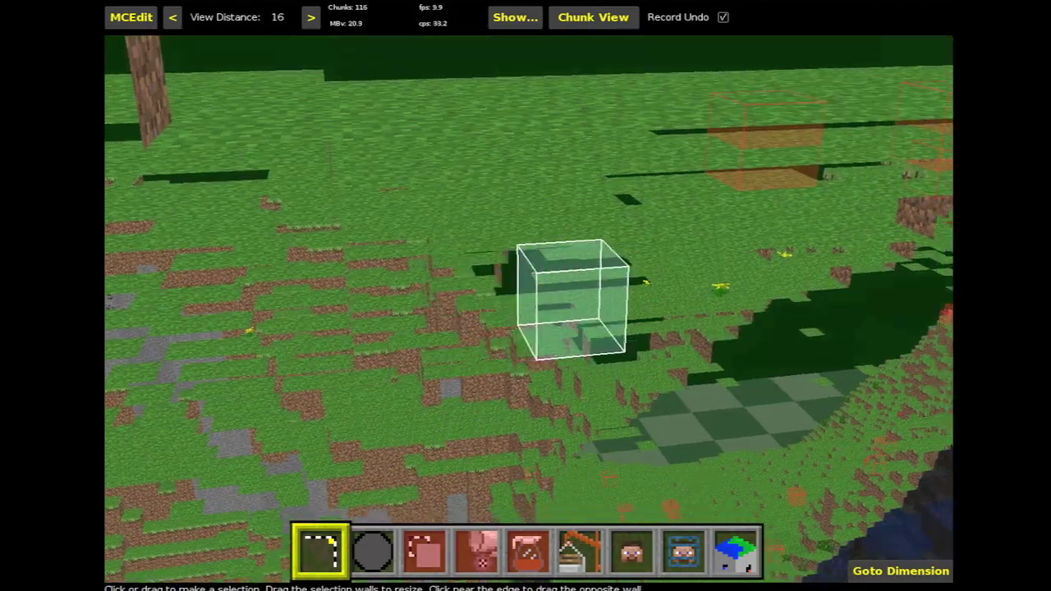
key("w")
key("space")
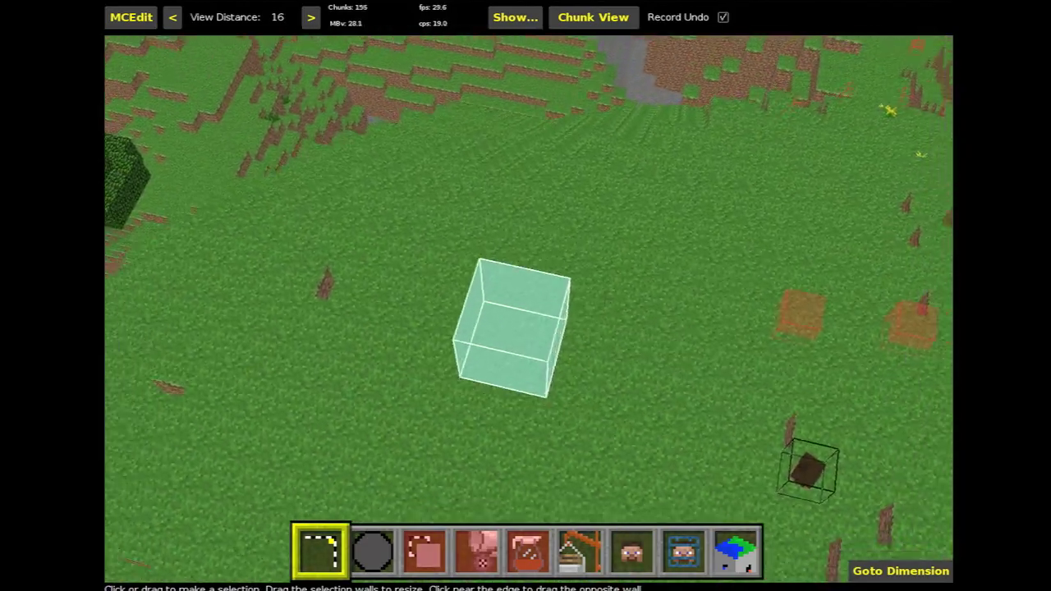
key("a")
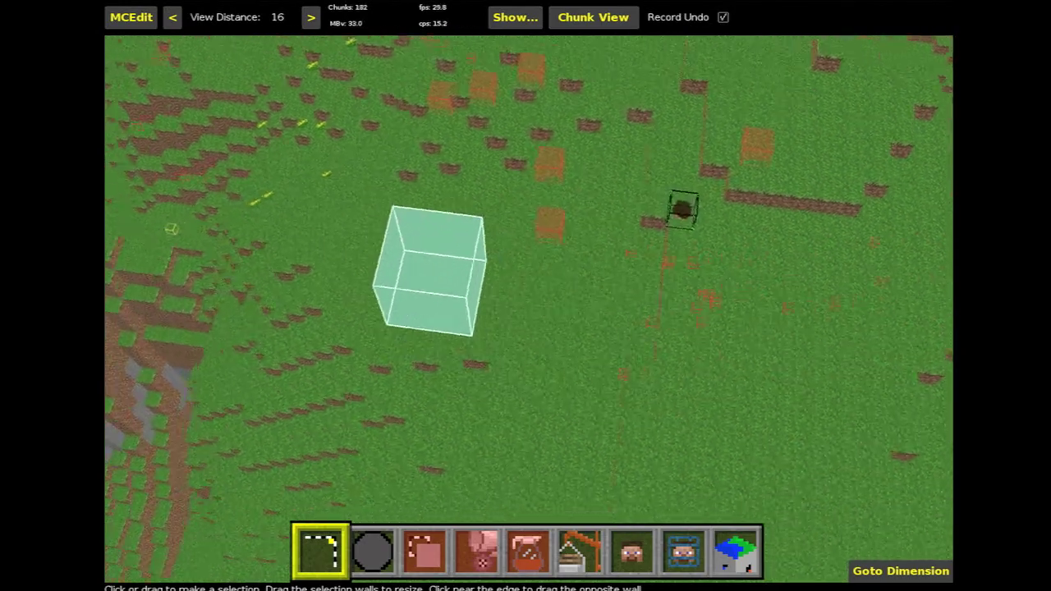
key("w")
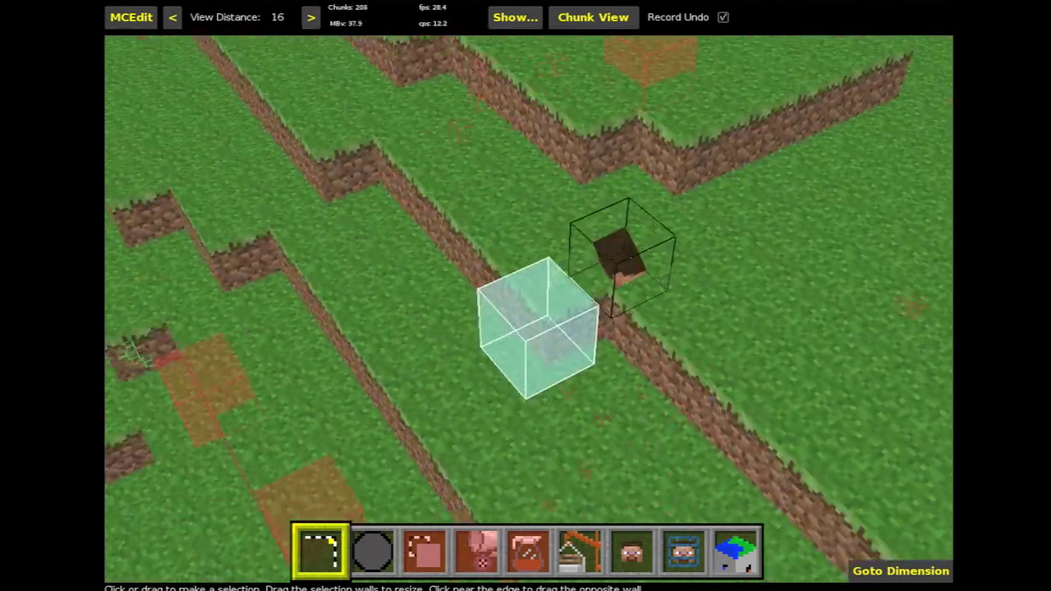
key("a")
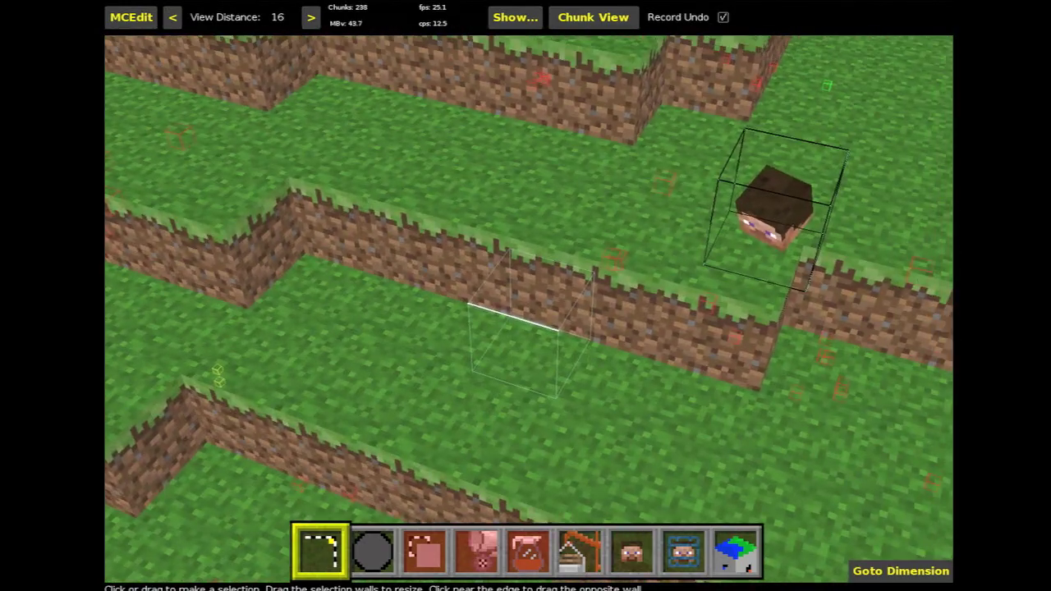
key("s")
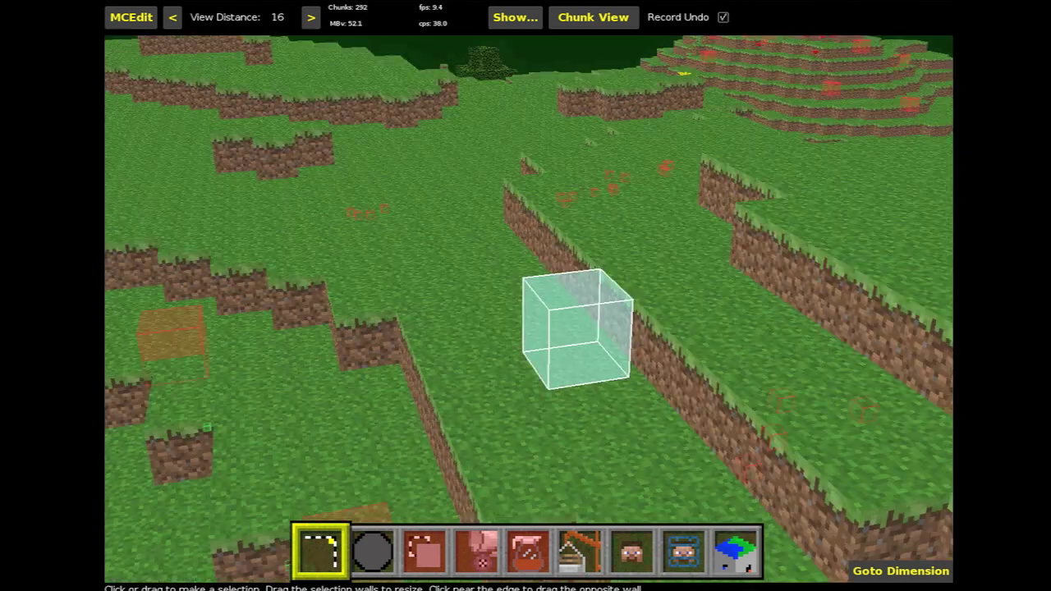
key("s")
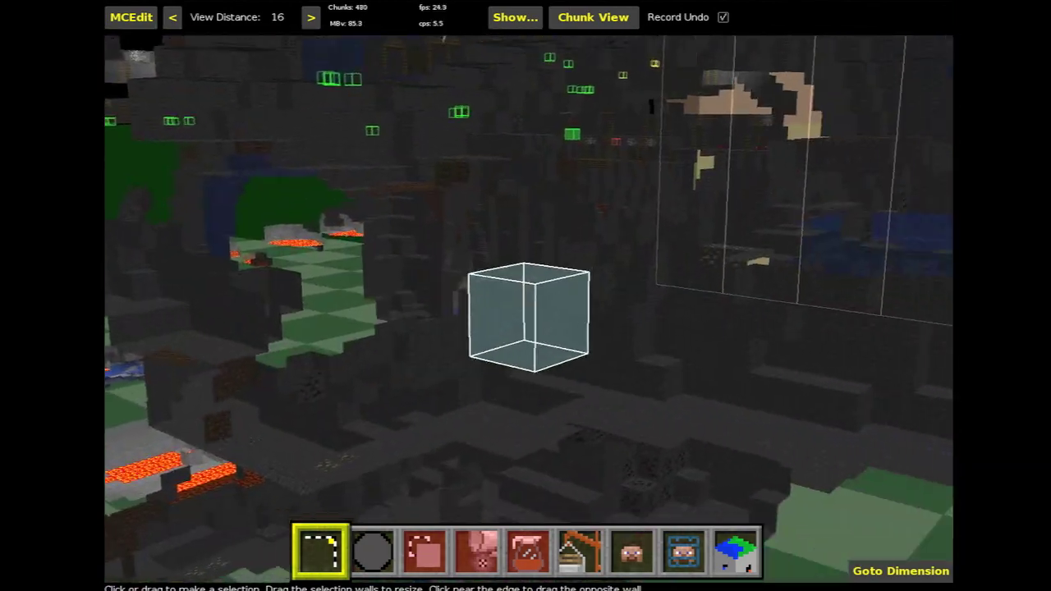
key("q")
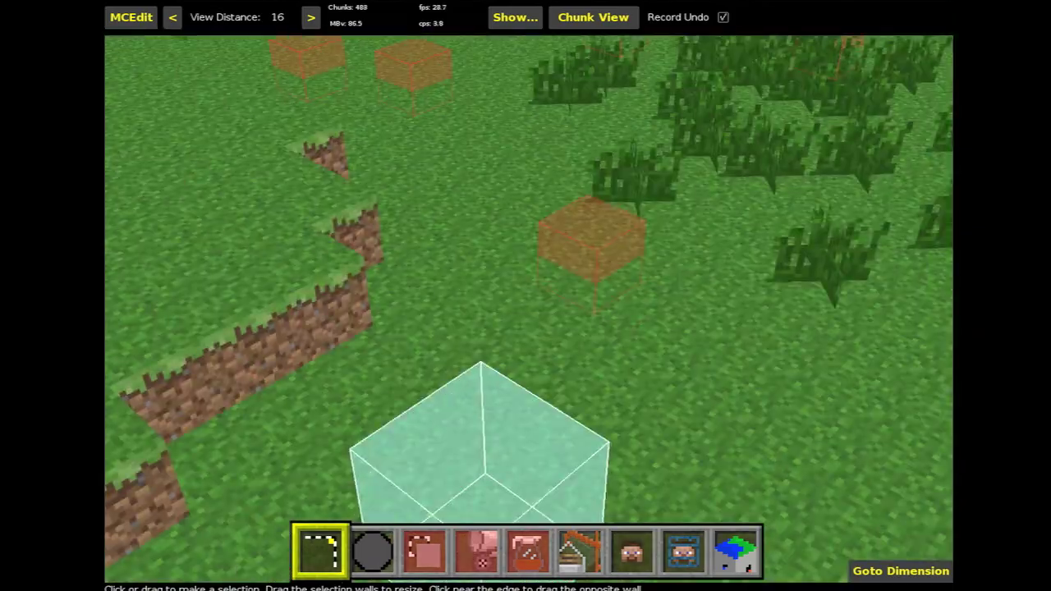
key("q")
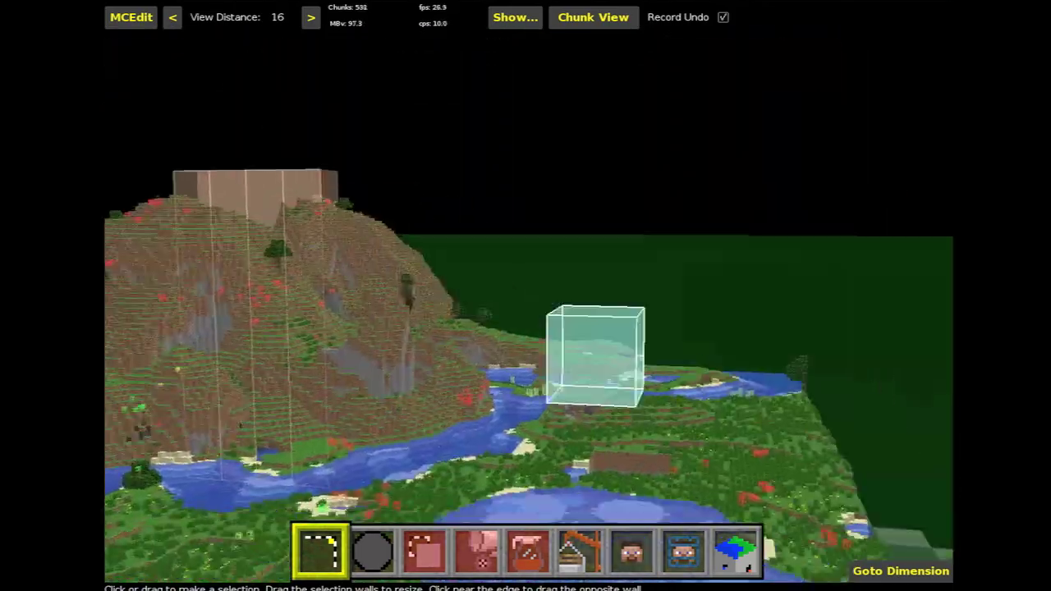
Turn the camera in all directions to examine the lakes, forest, river and mountainside from the air
key("j")
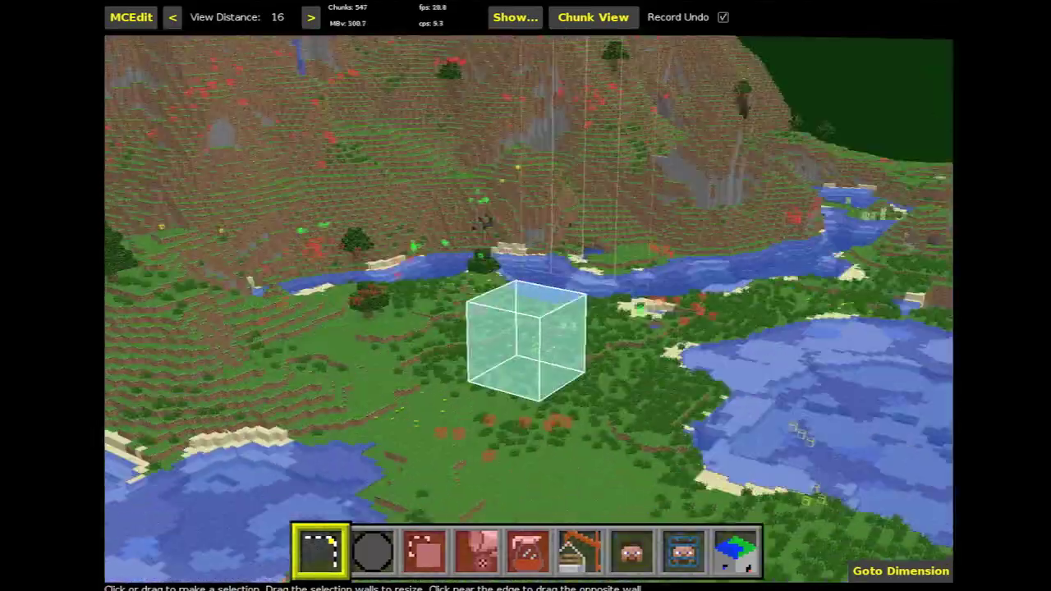
key("k")
key("i")
key("l")
key("k")
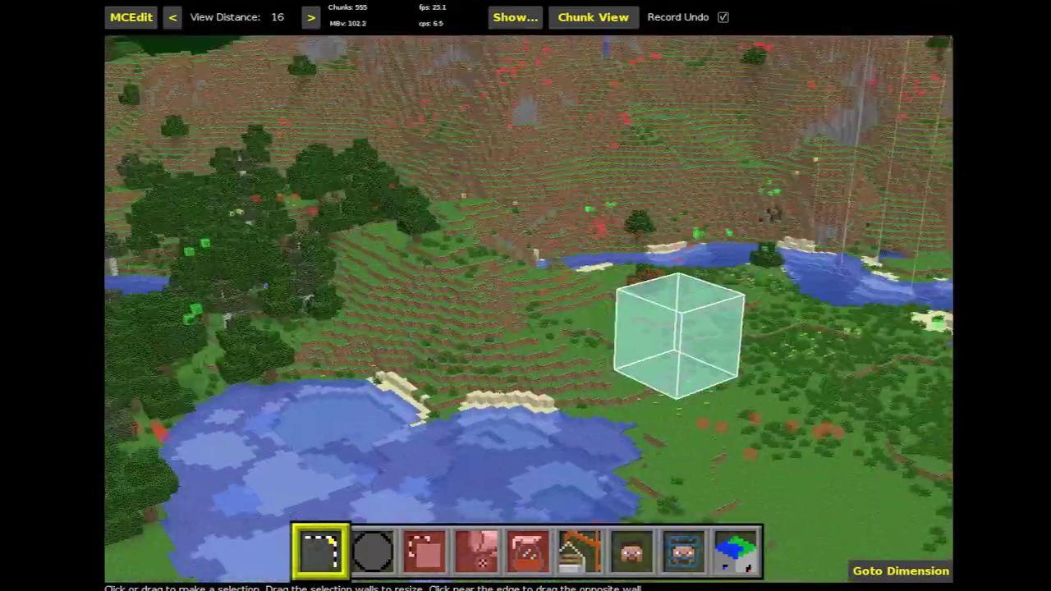
key("j")
key("i")
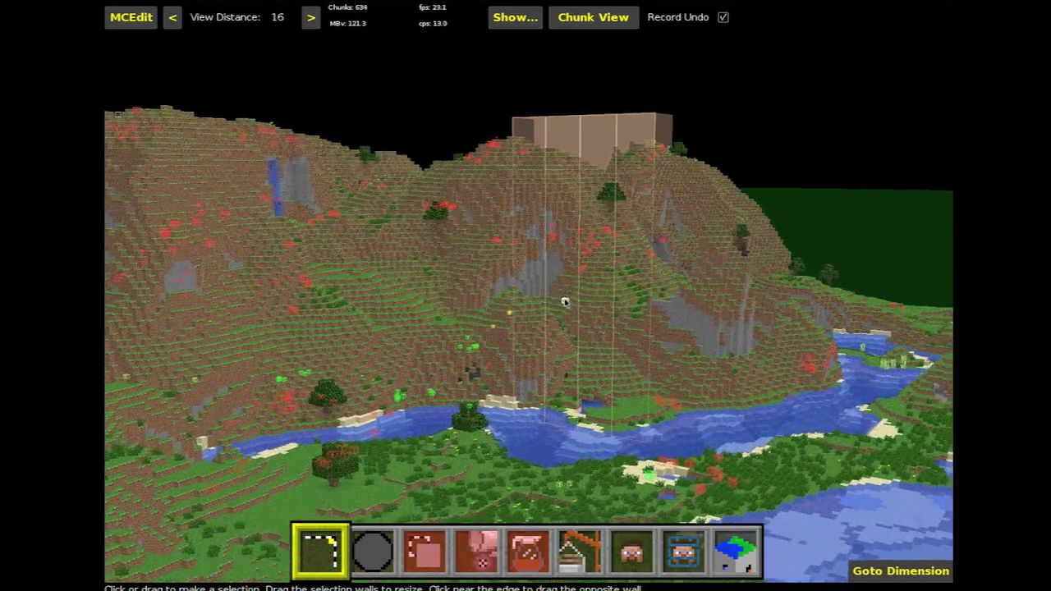
Fly towards the river and over the grassland, lake and forest to examine the terrain from several heights and angles
key("w")
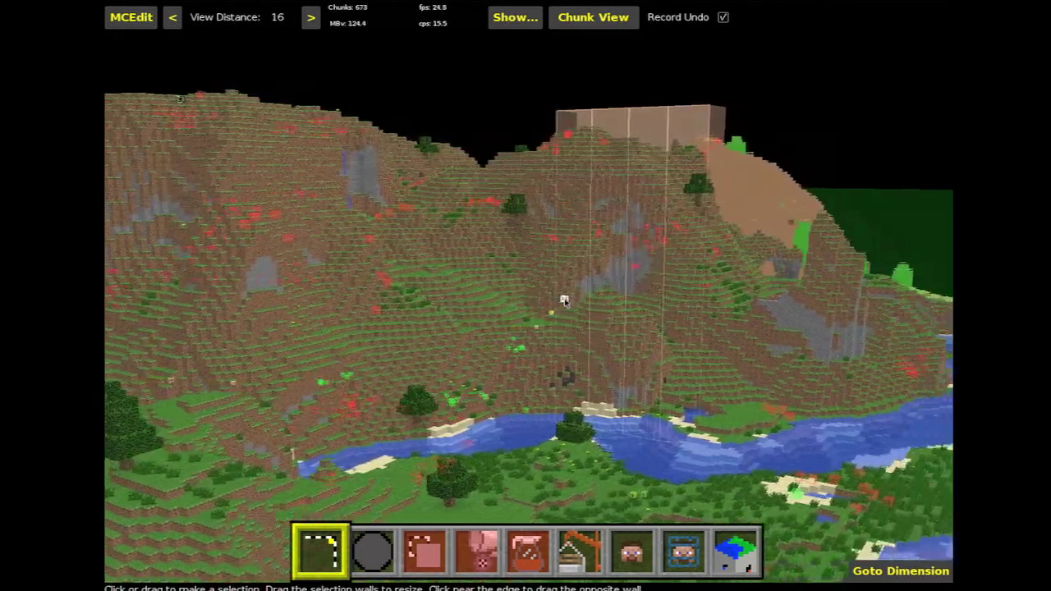
key("d")
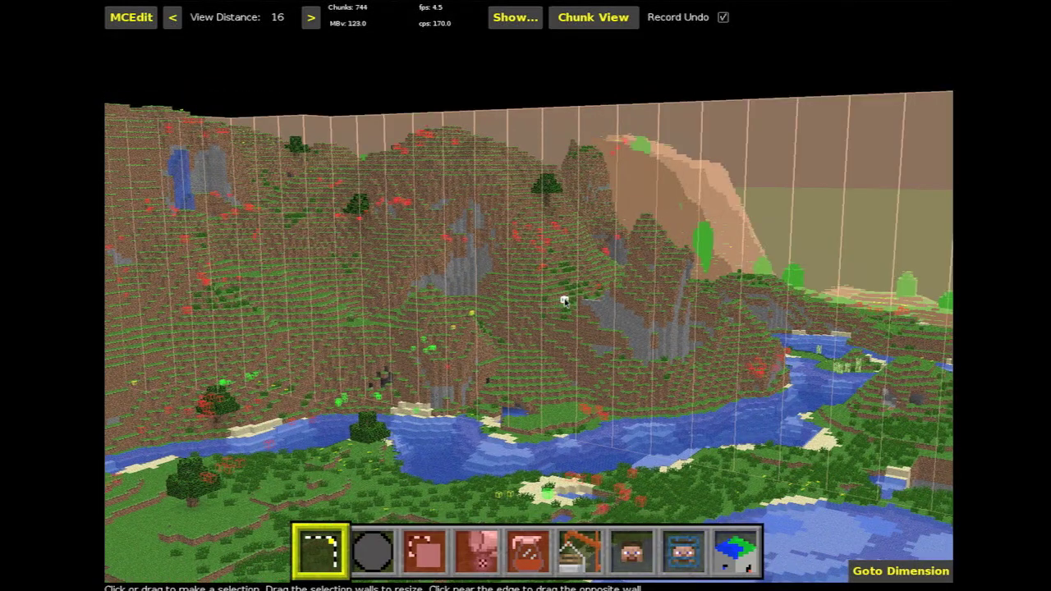
right_click_drag(530, 303, 310, 459)
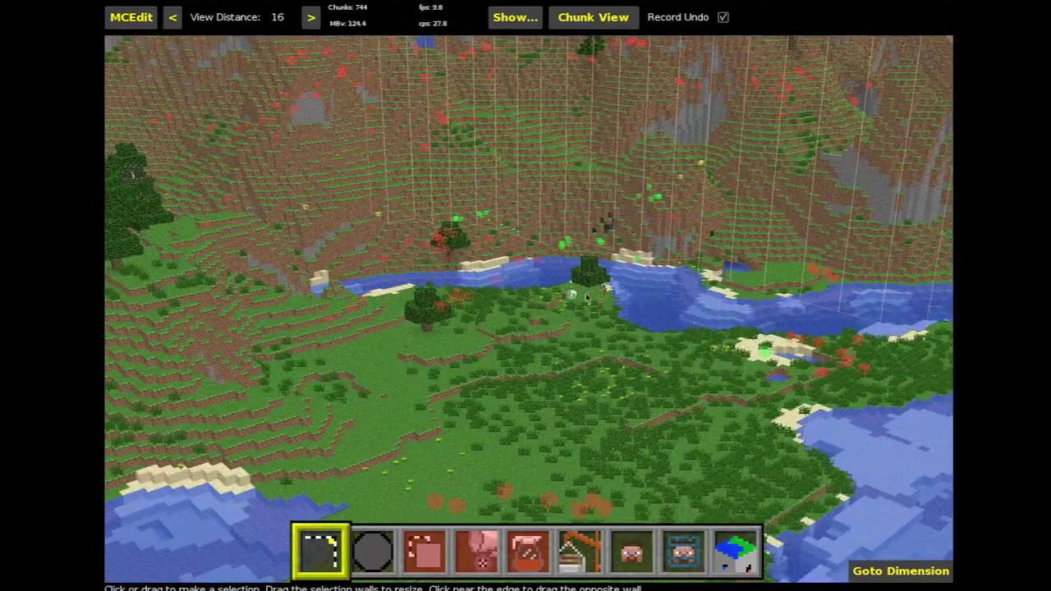
right_click_drag(683, 277, 493, 361)
right_click_drag(518, 308, 451, 468)
key("w")
key("w")
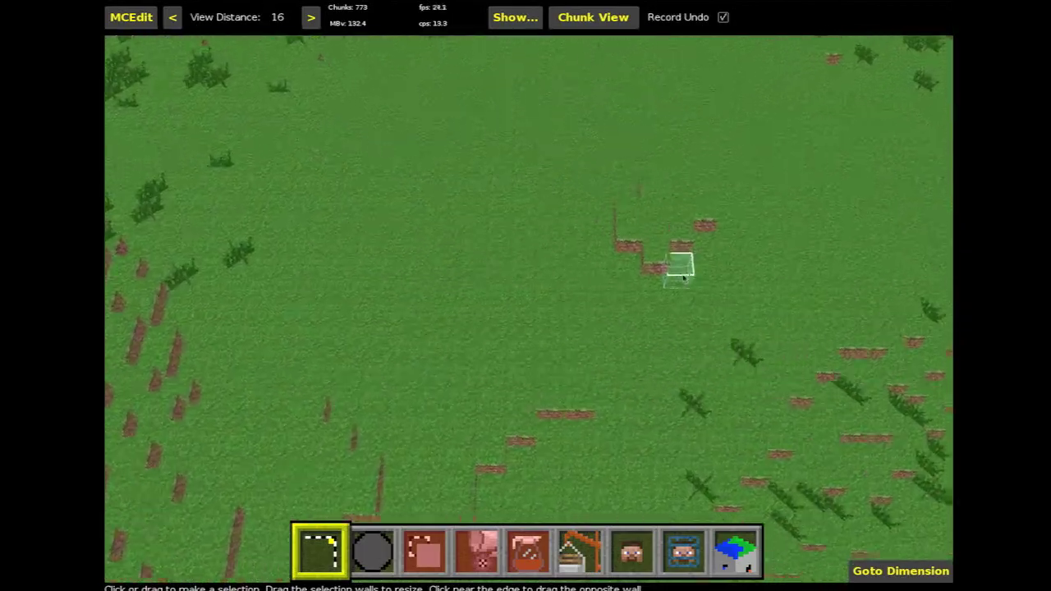
key("s")
right_click_drag(684, 277, 683, 139)
key("w")
key("w")
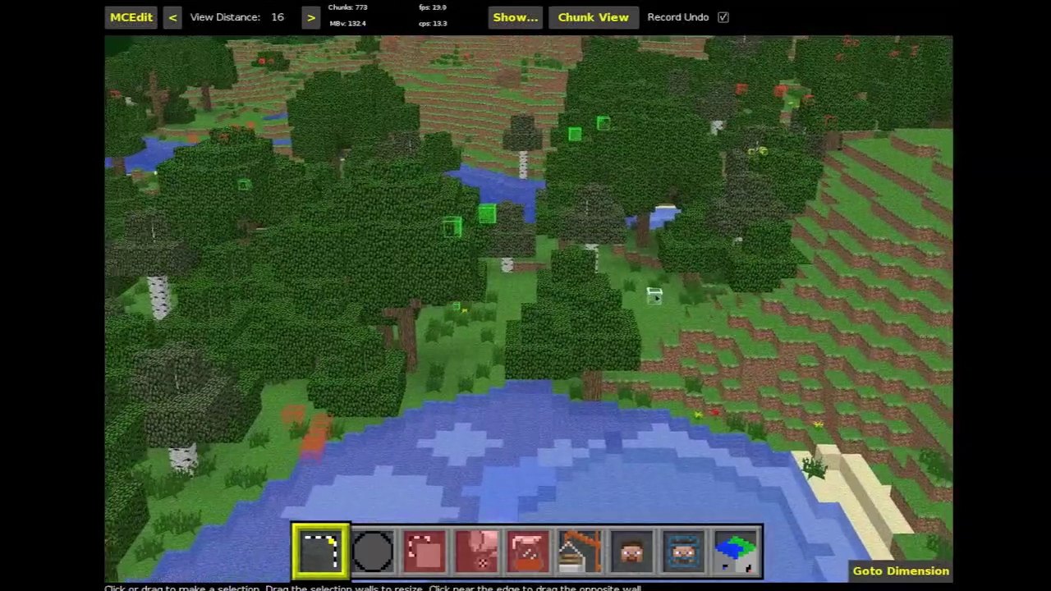
key("s")
right_click_drag(653, 294, 653, 156)
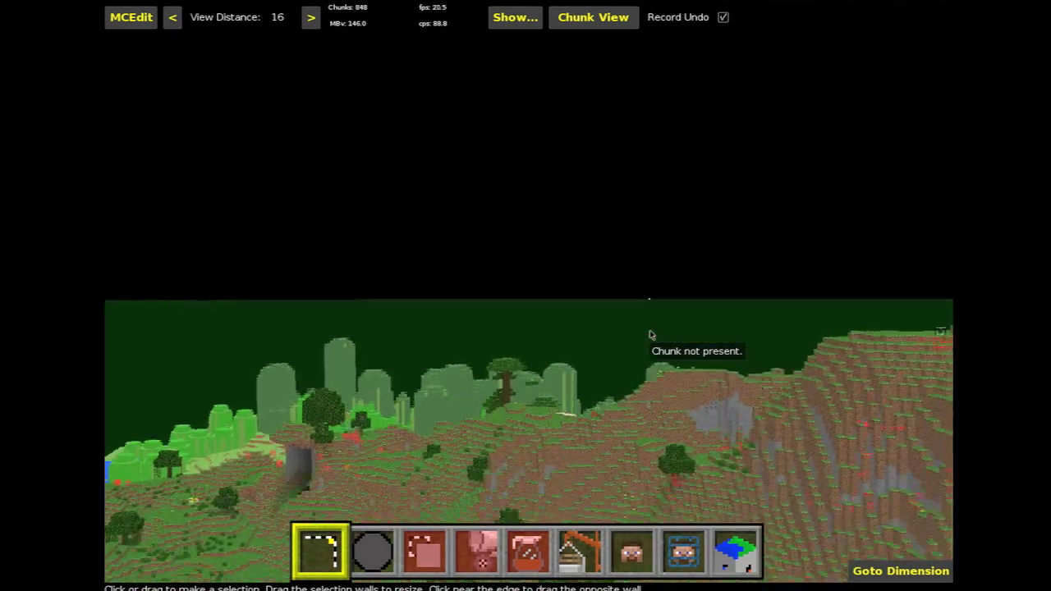
Turn and move the camera to examine the mountainside, the lake shore and the stone outcrops on the slope
key("shift")
right_click(649, 333)
right_click(650, 332)
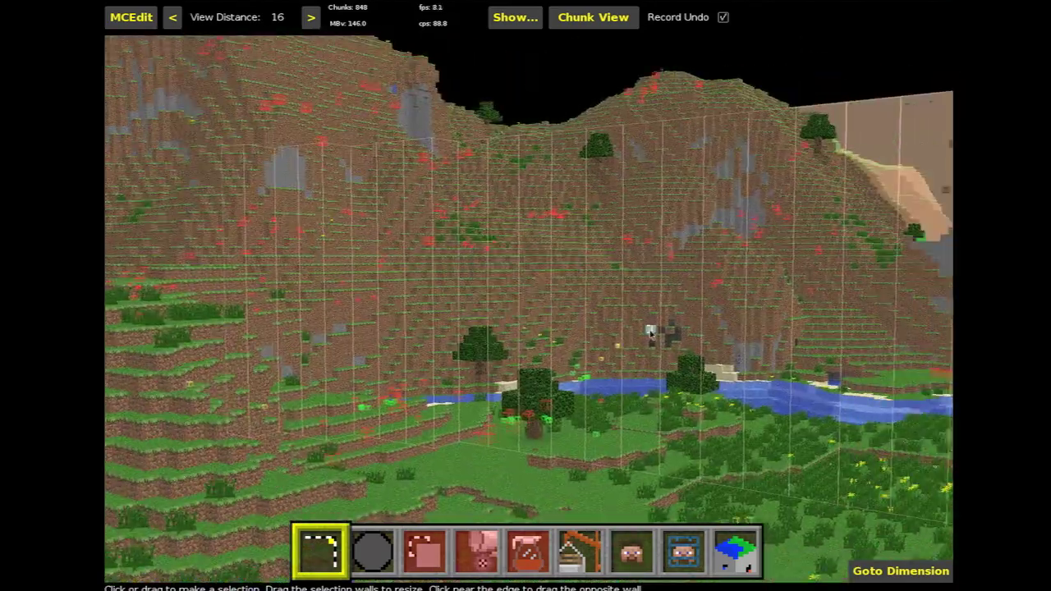
key("w")
right_click(650, 333)
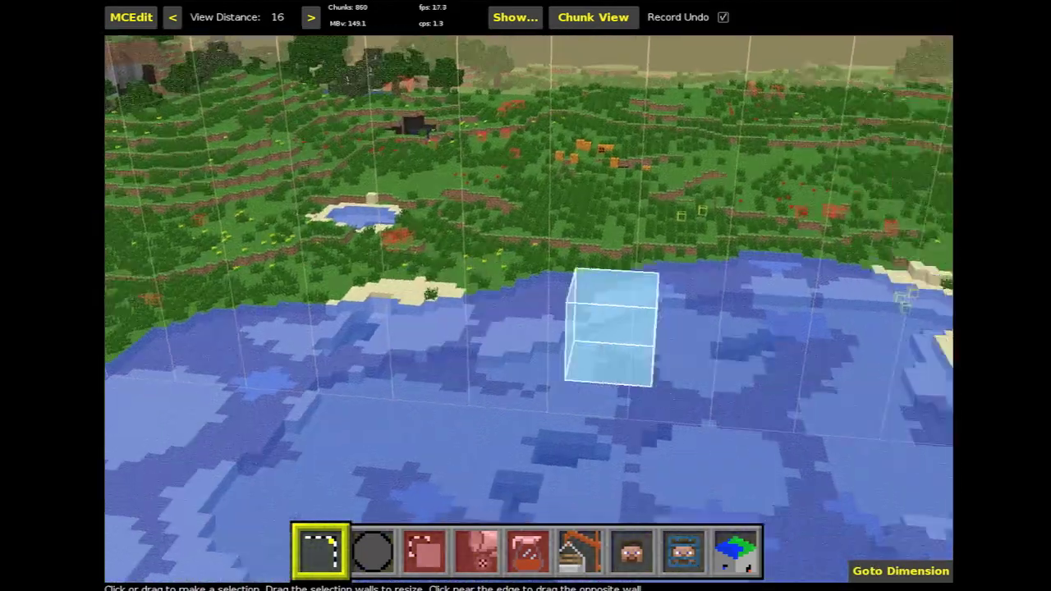
right_click(653, 329)
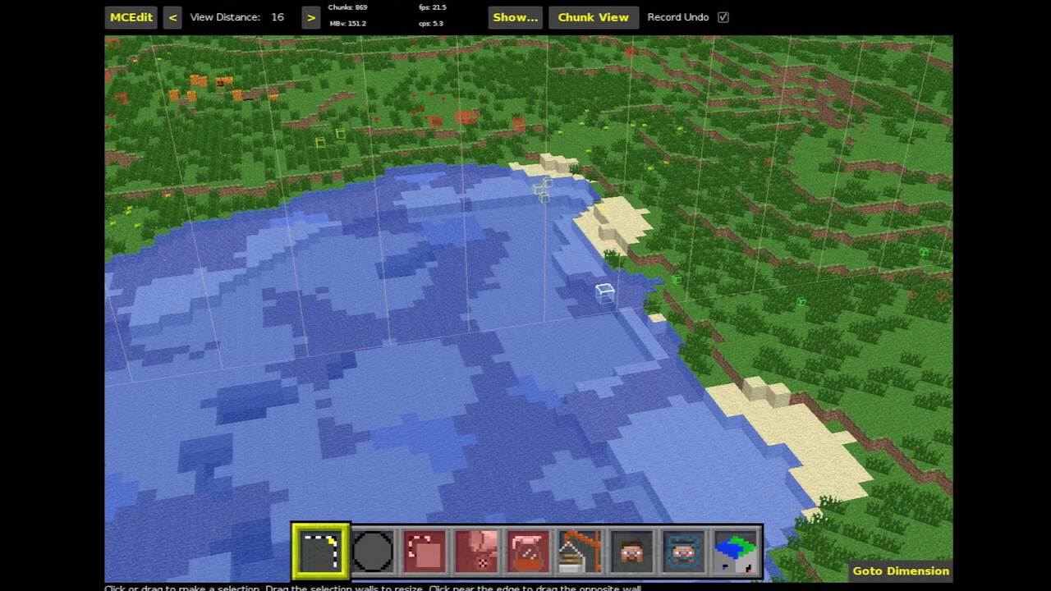
right_click(605, 293)
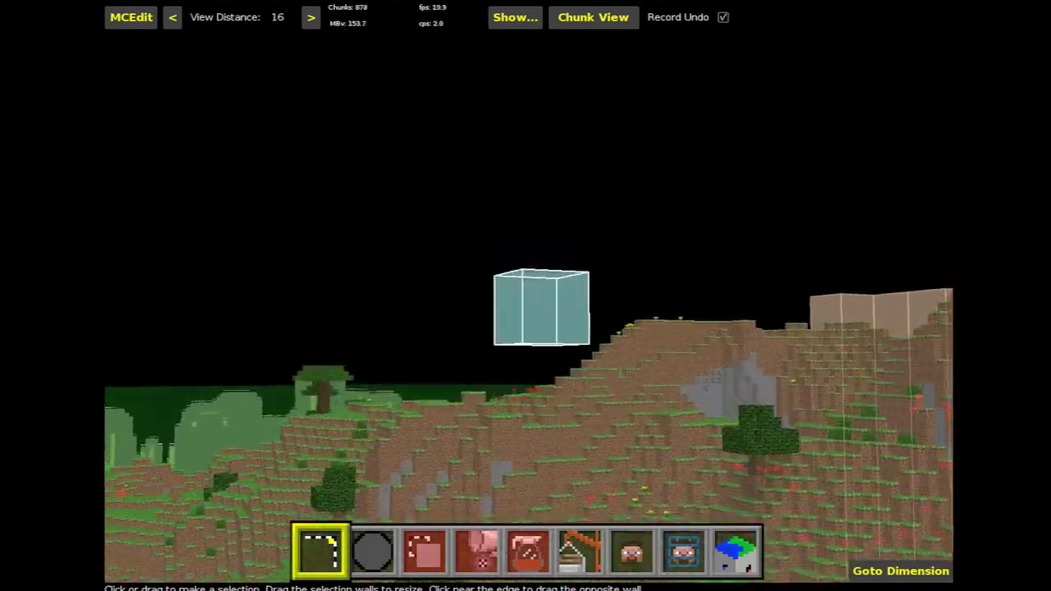
right_click_drag(541, 307, 605, 291)
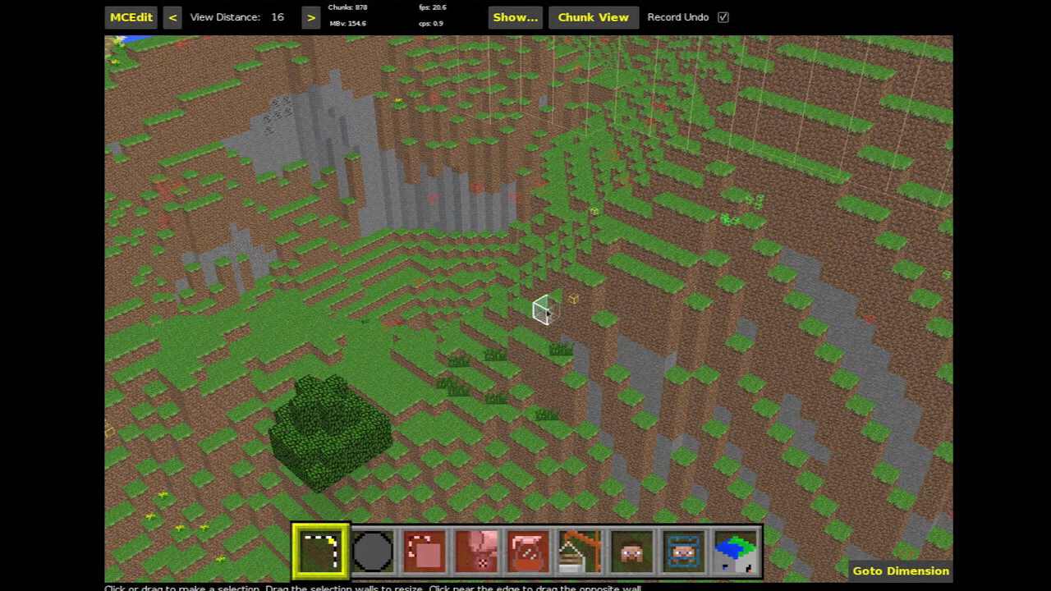
Select a box-shaped region of the hillside about 25 wide, 29 long and 18 high
left_click(516, 341)
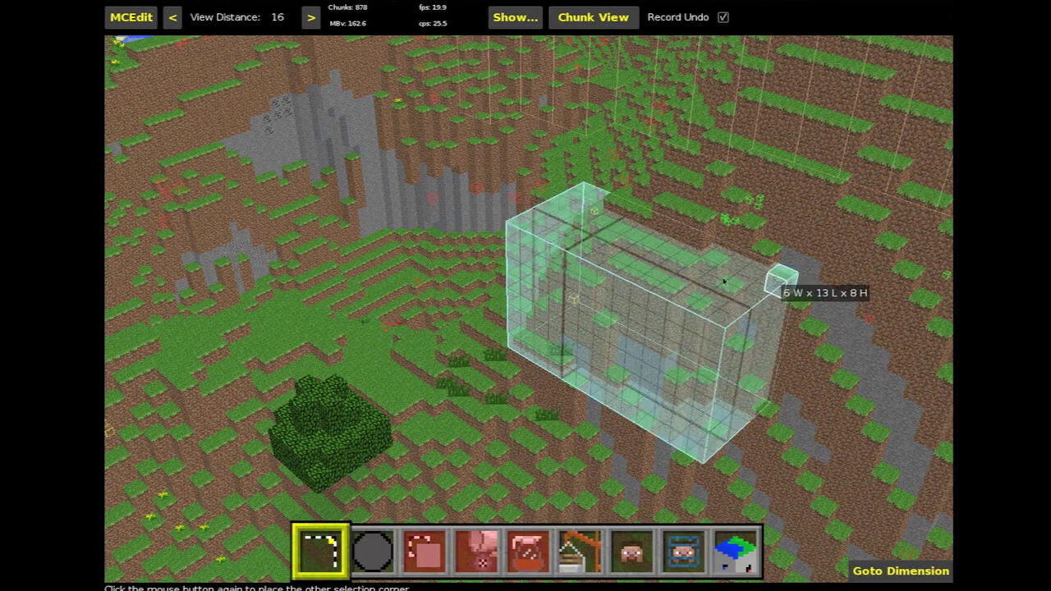
key("d")
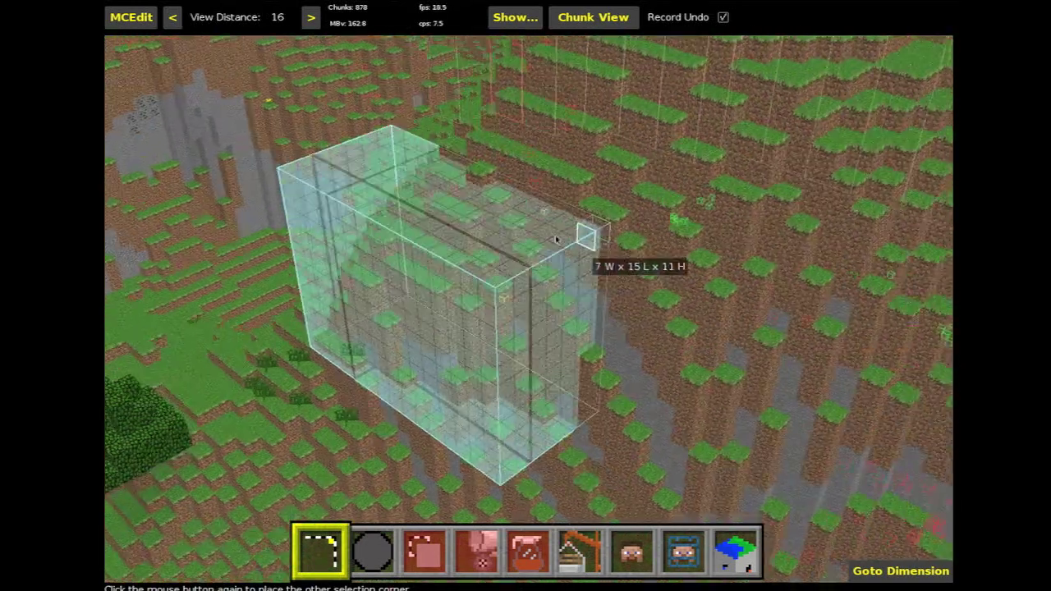
key("s")
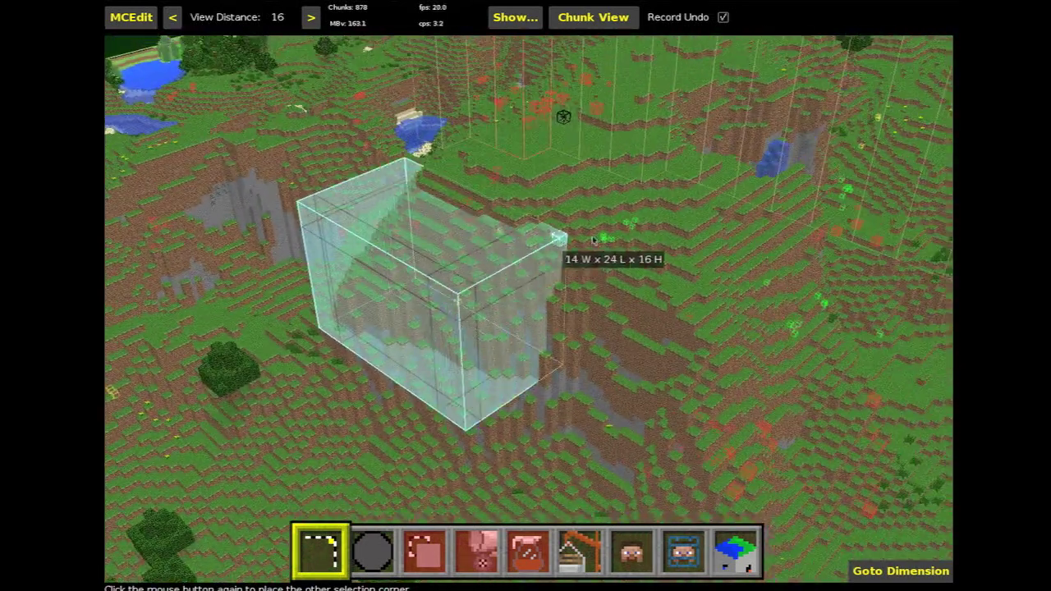
key("w")
key("d")
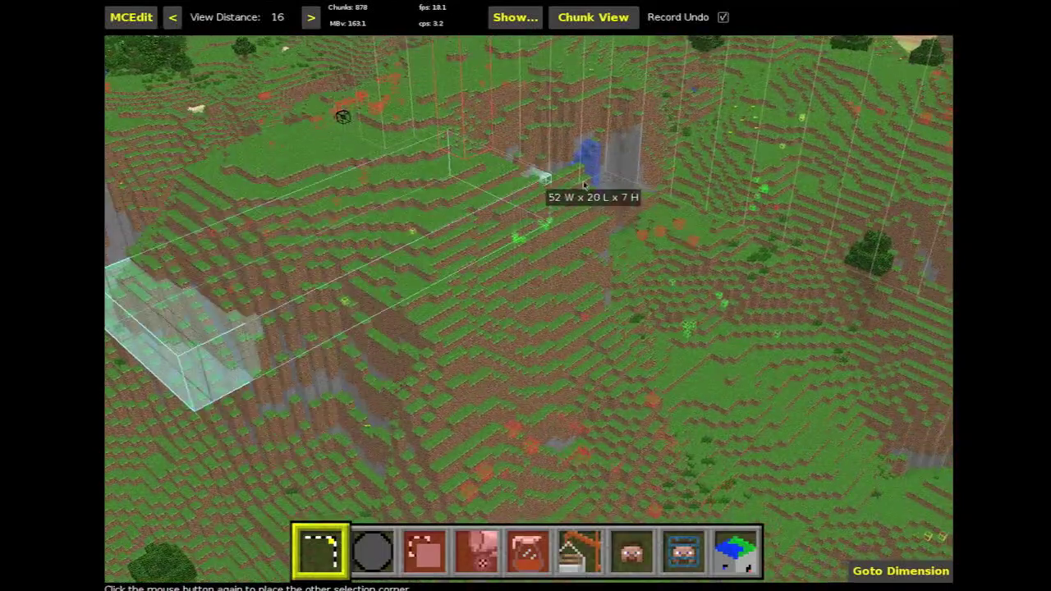
key("s")
key("a")
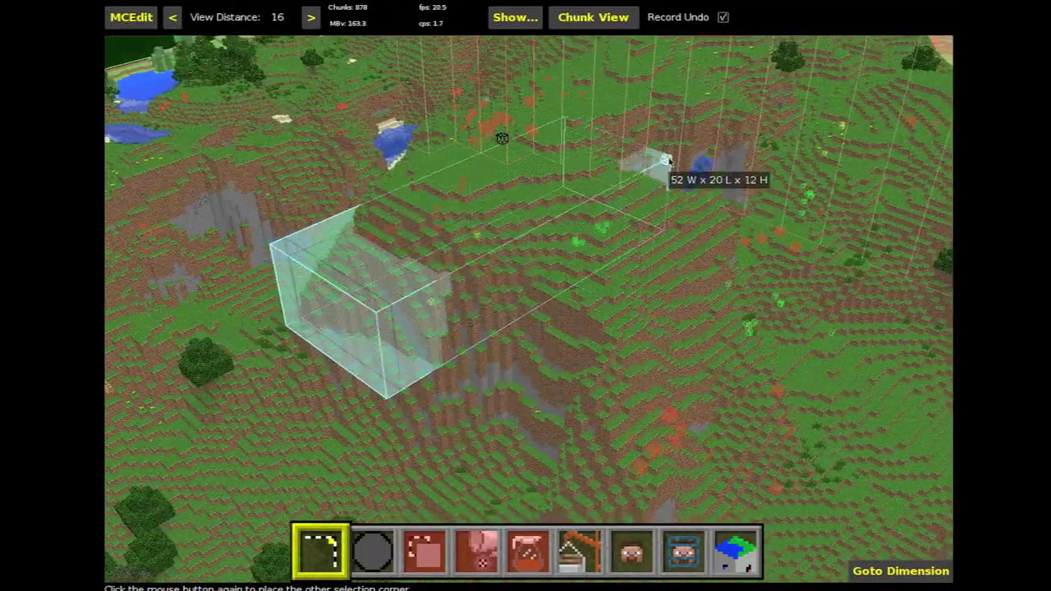
left_click(591, 211)
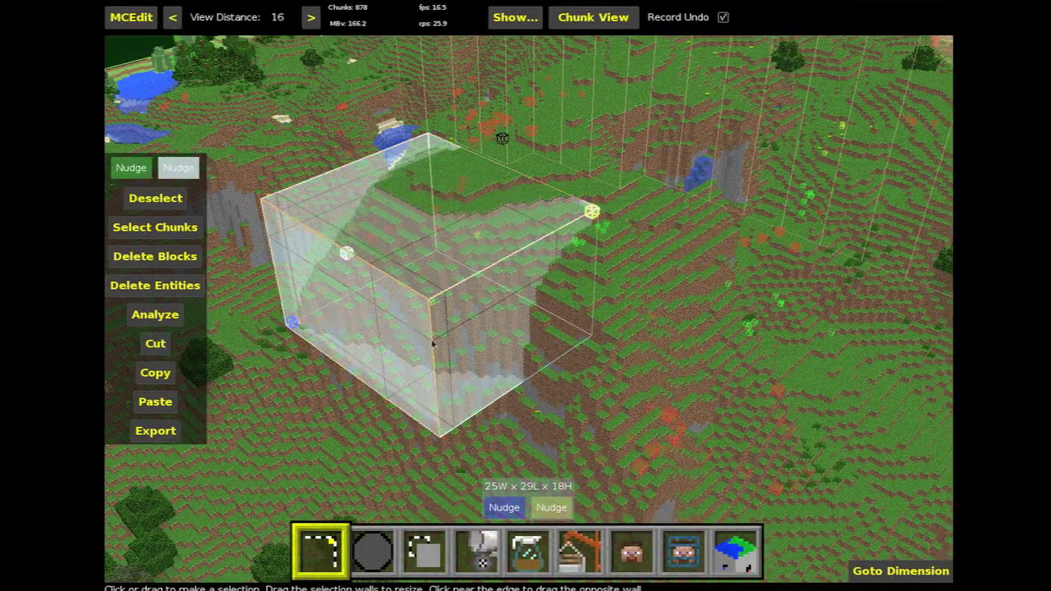
Pull the walls of the hillside selection outwards to about 32 wide and 38 long
right_click(339, 300)
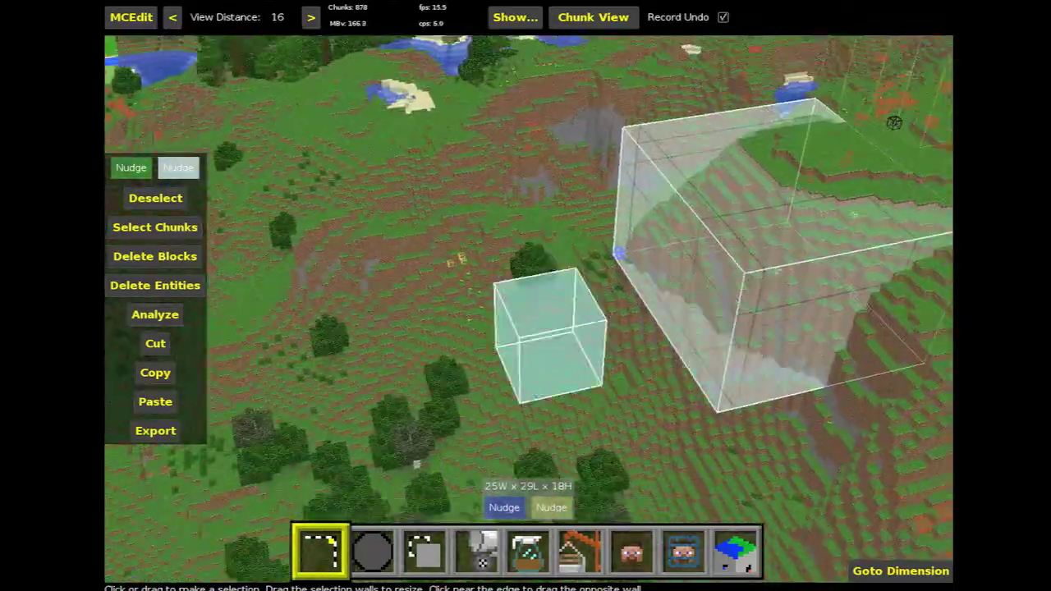
key("d")
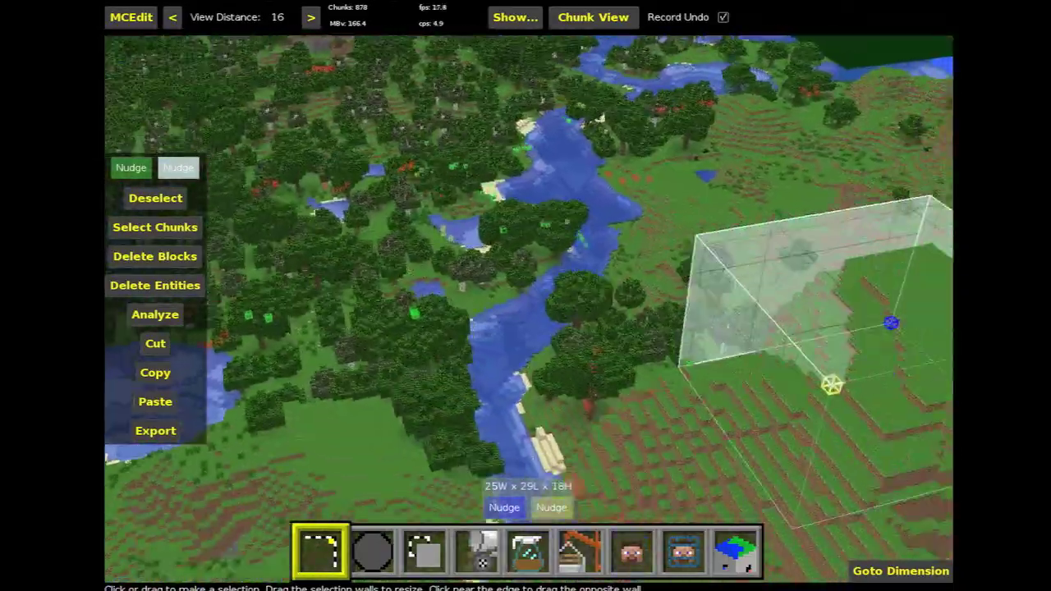
key("a")
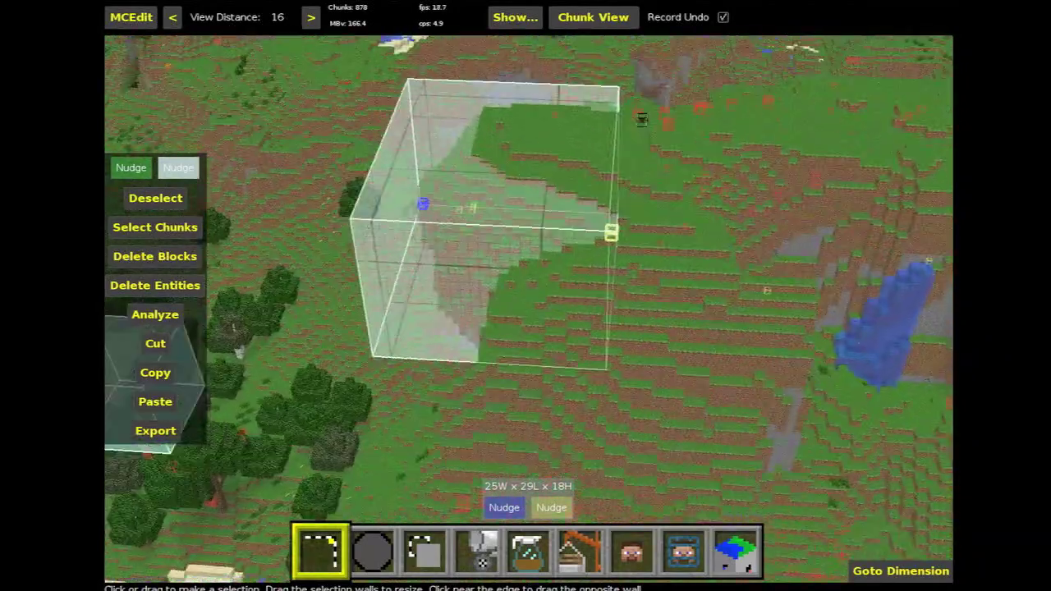
key("a")
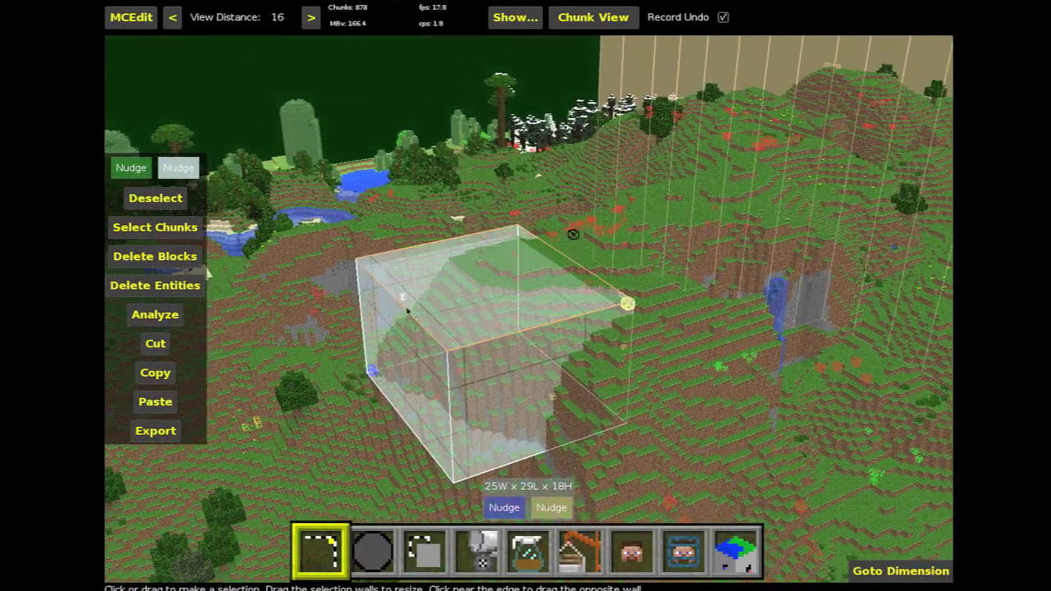
key("a")
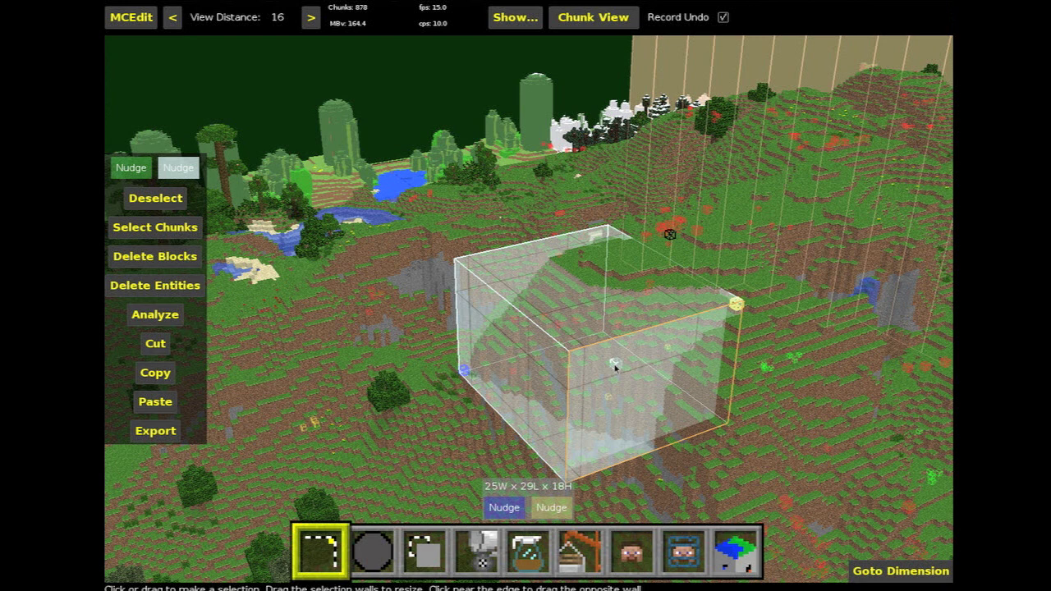
left_click_drag(614, 367, 645, 406)
mouse_move(631, 342)
left_mouse_down()
mouse_move(631, 249)
mouse_move(629, 345)
left_mouse_up()
left_click_drag(534, 354, 486, 388)
Extend the selection across the mountain to about 71 wide and 23 high
right_click(682, 351)
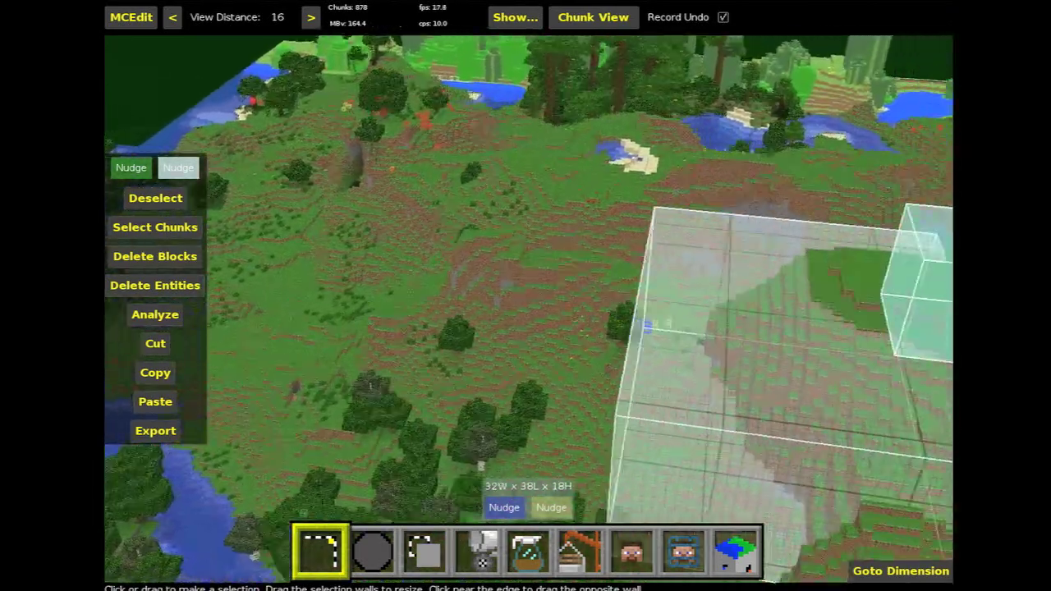
key("s")
right_click(587, 353)
left_click_drag(531, 318, 702, 333)
right_click(702, 333)
right_click(702, 333)
Lower the bottom face of the selection from underground, making the box about 26 high
key("shift")
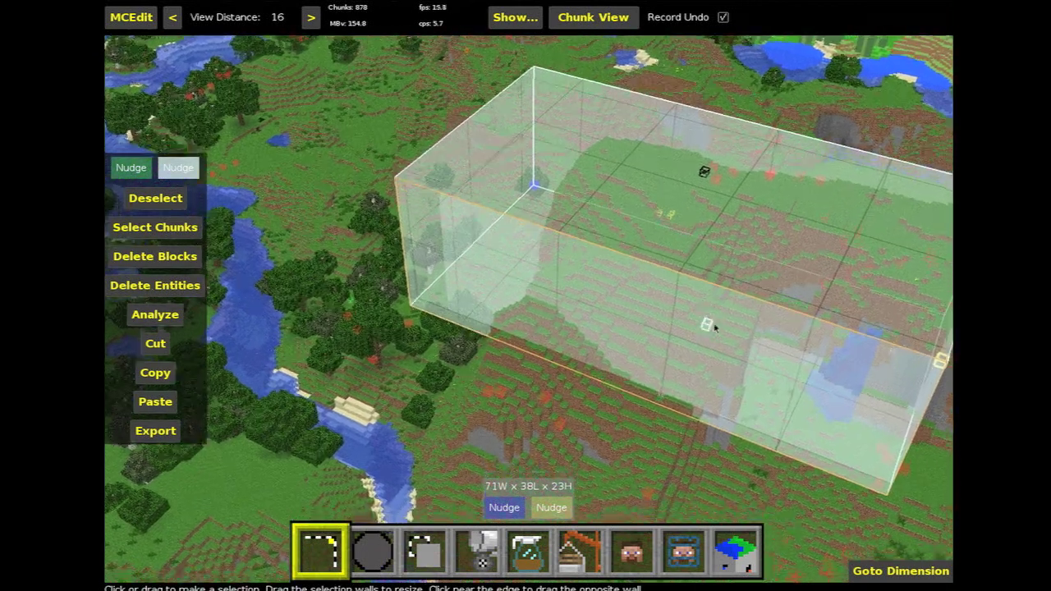
right_click(713, 327)
key("shift")
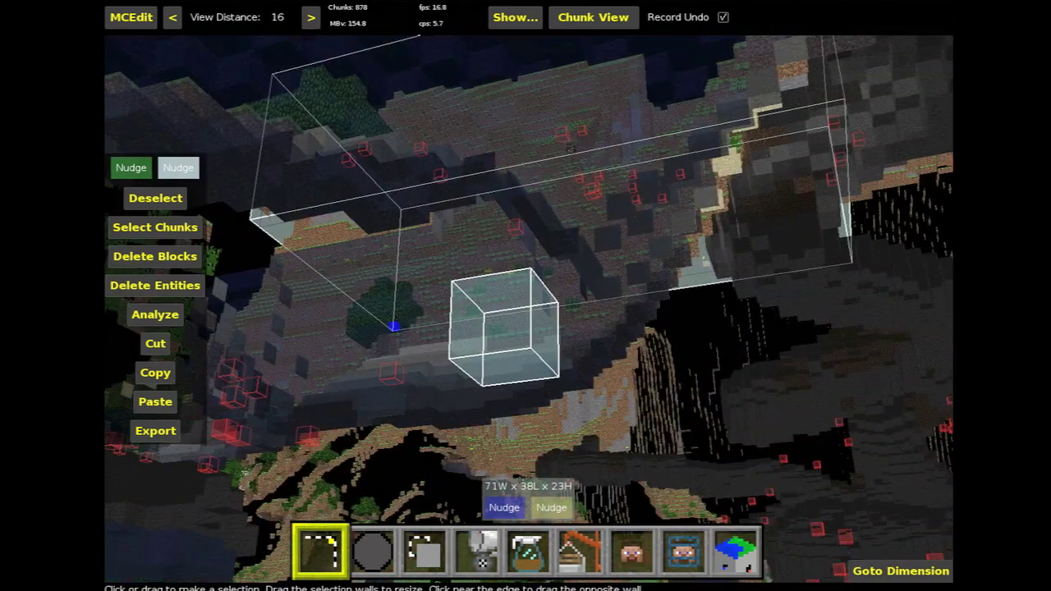
right_click(722, 322)
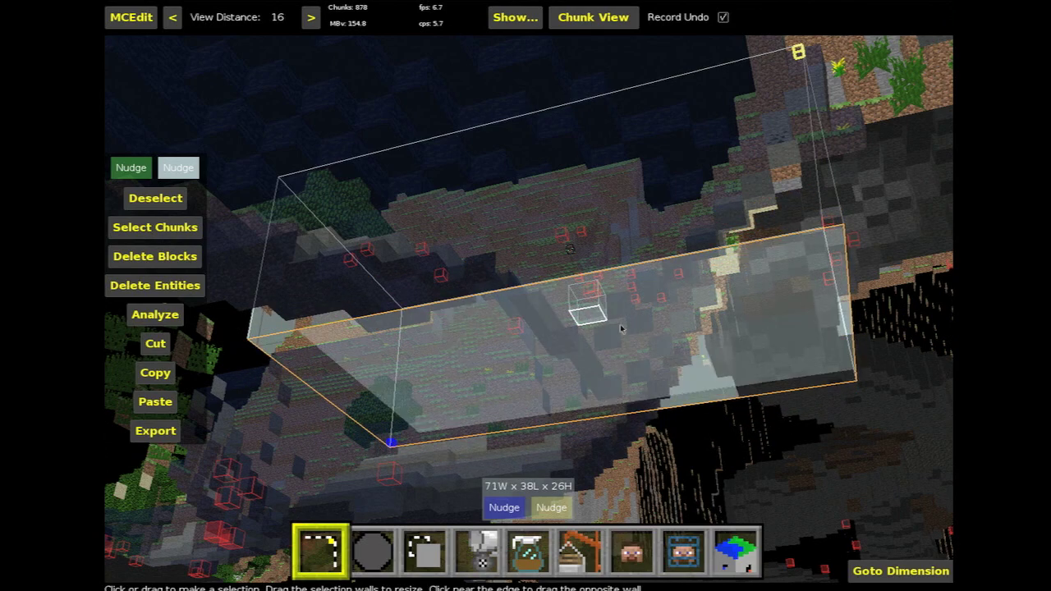
Return above ground and pull one long side wall of the selection outwards to a length of about 48
key("shift")
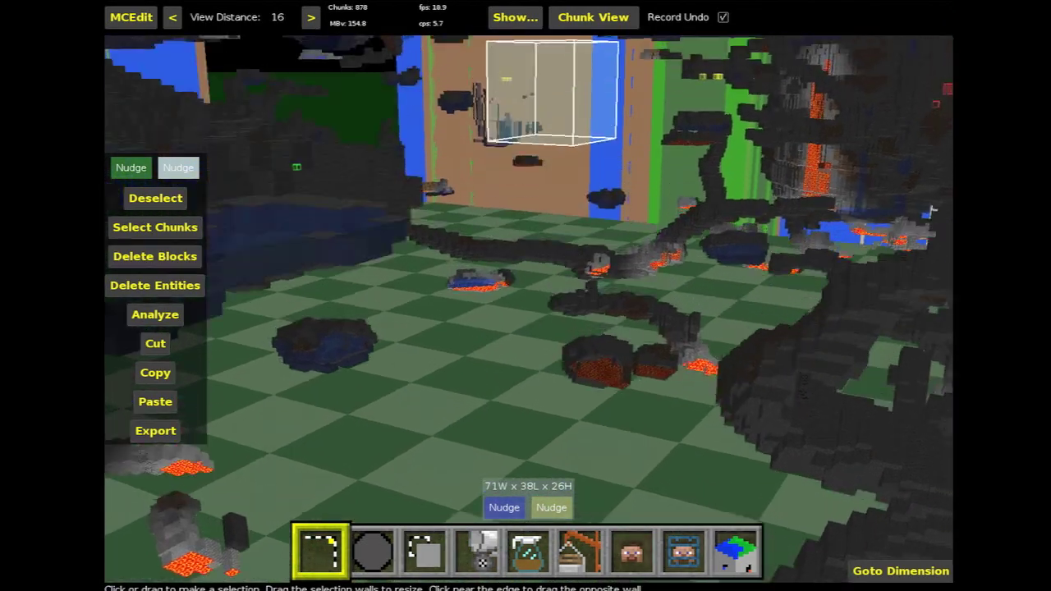
key("space")
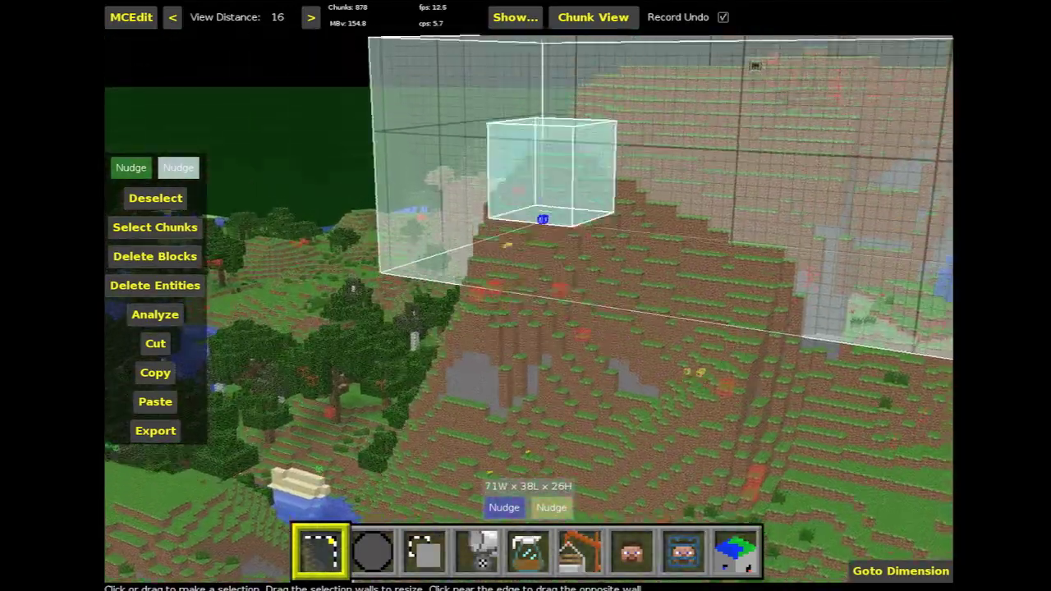
key("a")
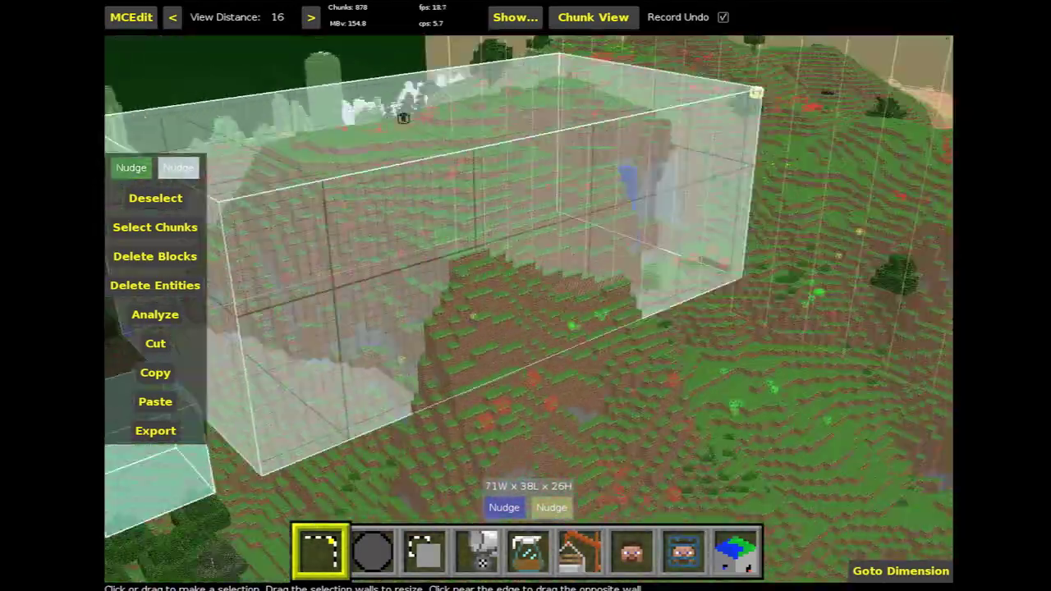
key("a")
right_click(625, 312)
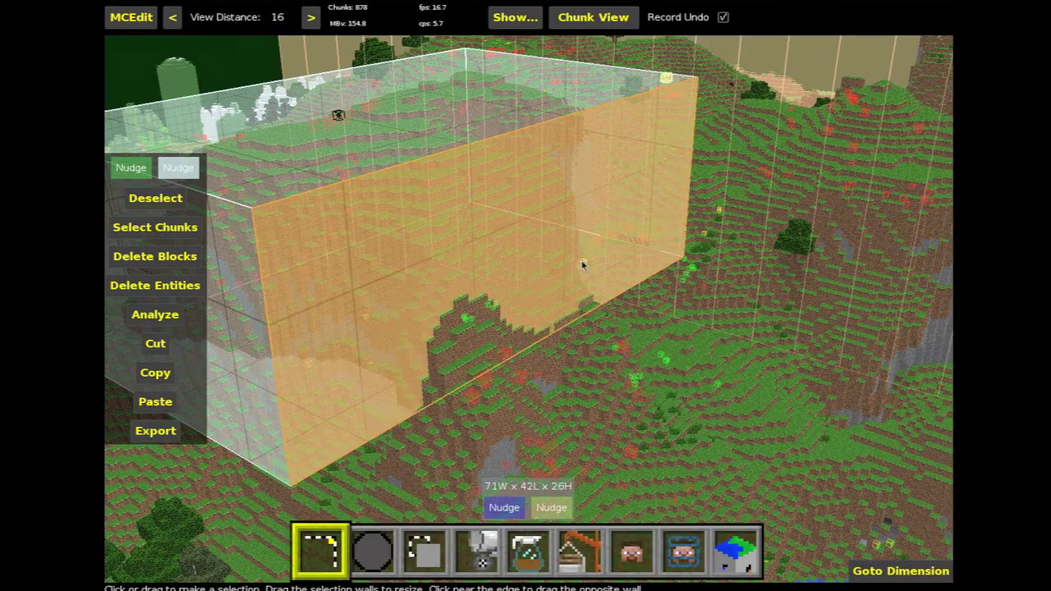
right_click(622, 280)
key("a")
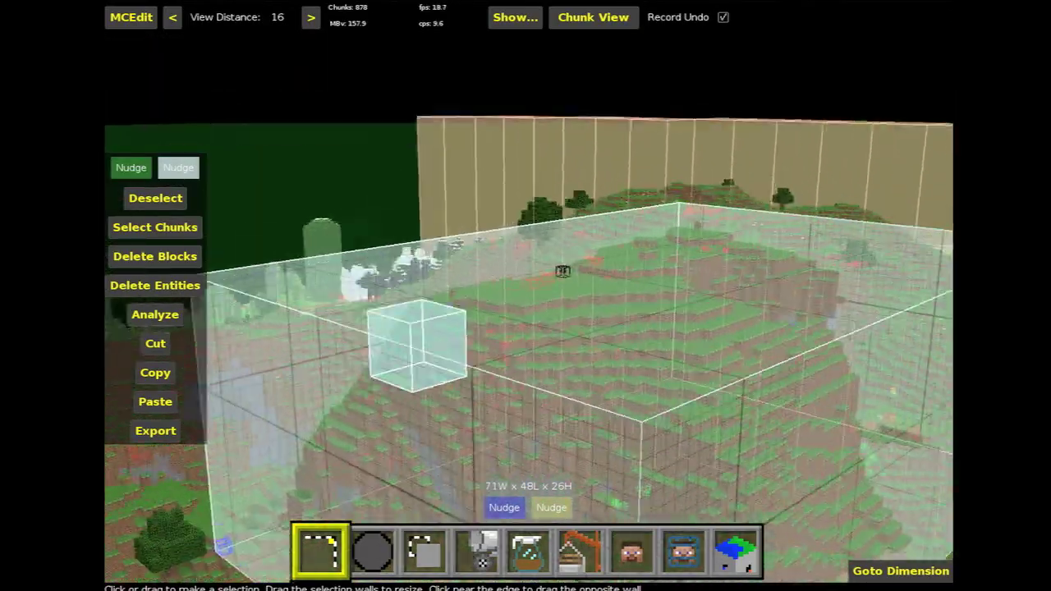
Stretch another side of the selection over the neighbouring slope to a length of about 103
key("a")
right_click(582, 275)
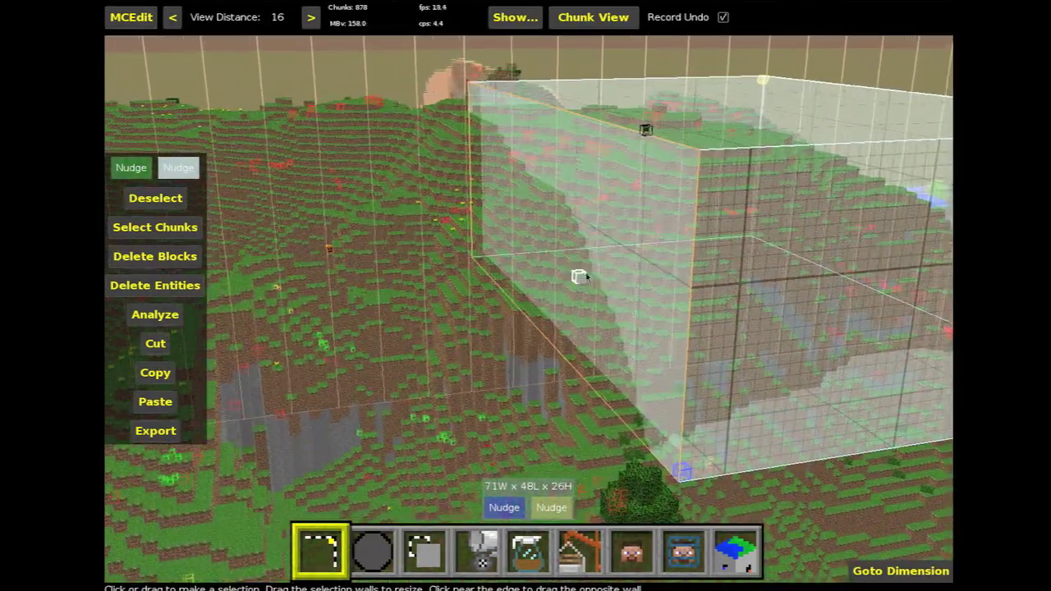
key("a")
left_click_drag(404, 269, 386, 277)
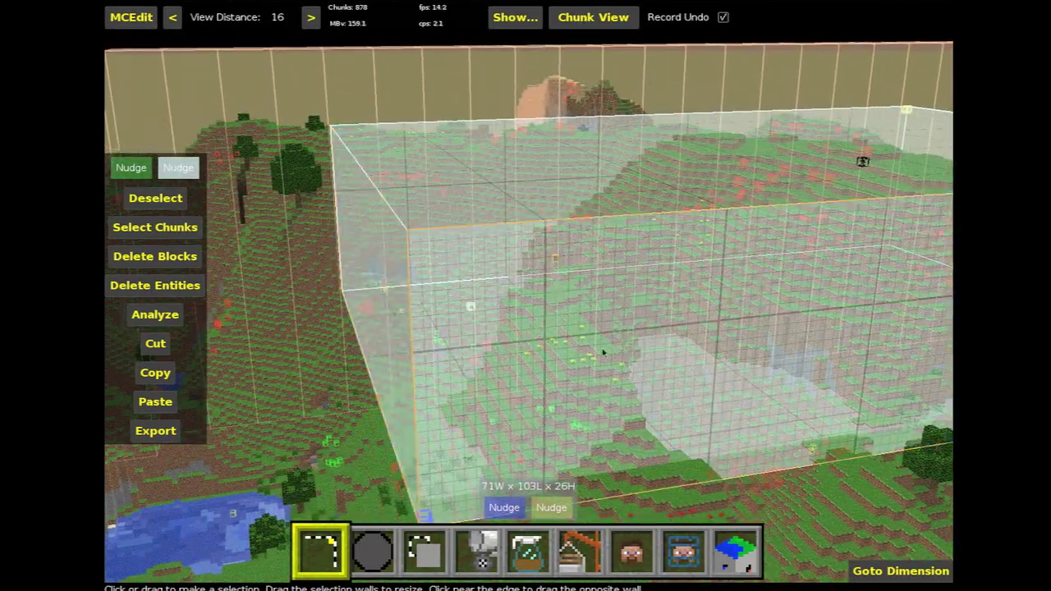
Pull the selection wall facing the forest outwards to a width of about 89
right_click(602, 353)
key("d")
right_click(575, 300)
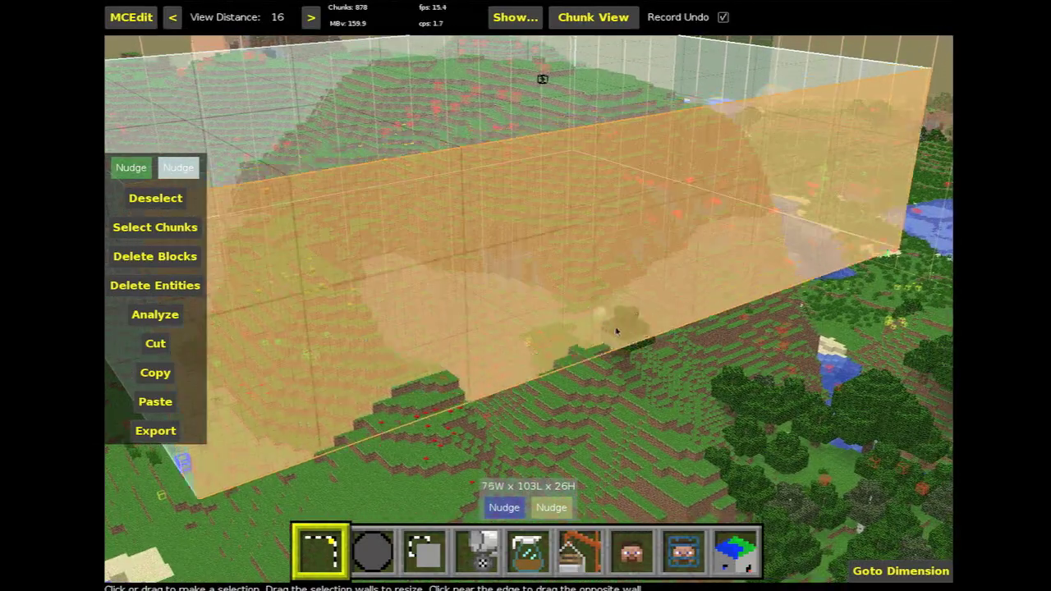
left_click_drag(616, 331, 683, 370)
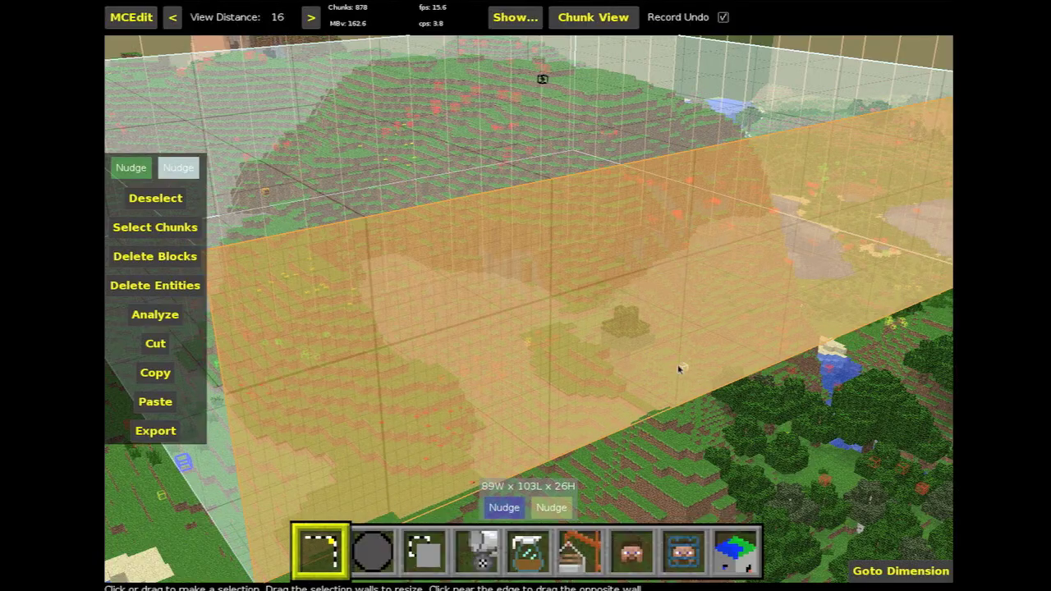
Nudge the selected hill together with its blocks from the current position
right_click(679, 369)
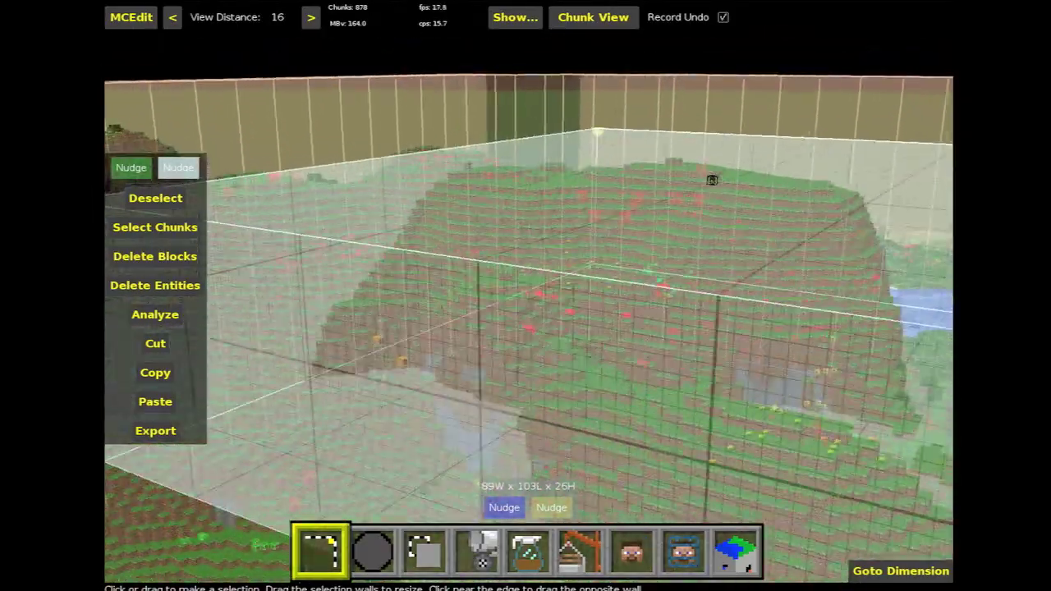
right_click(390, 330)
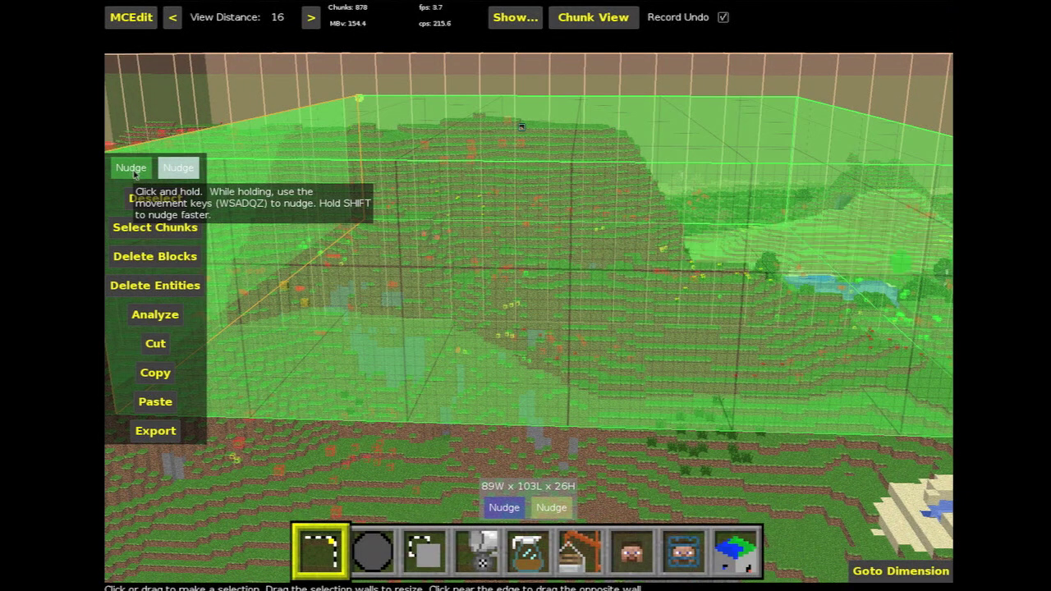
left_click(133, 174)
key("q")
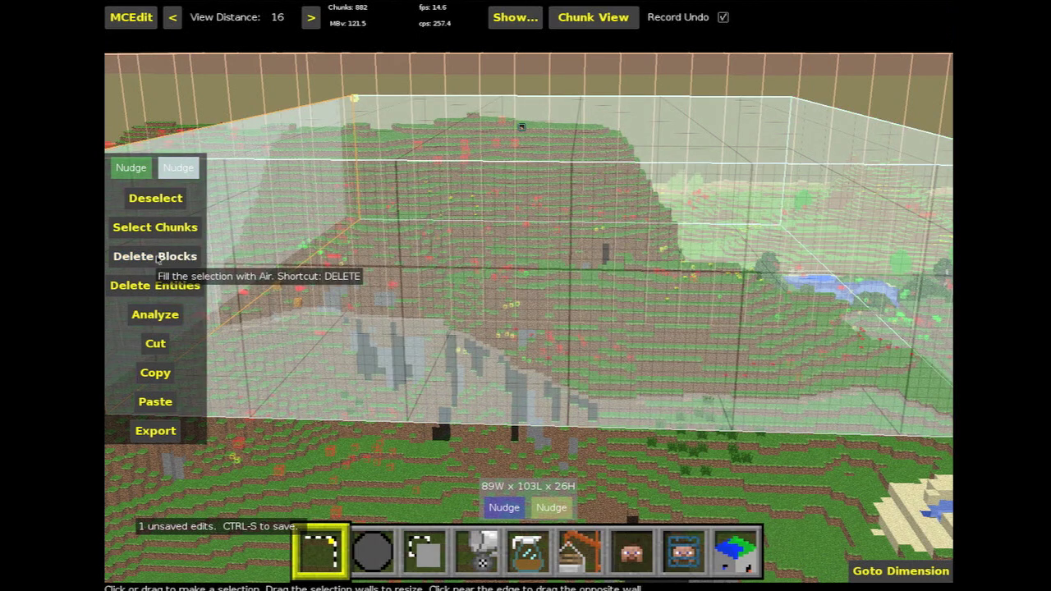
Delete all blocks inside the hill selection and deselect the region
left_click(157, 257)
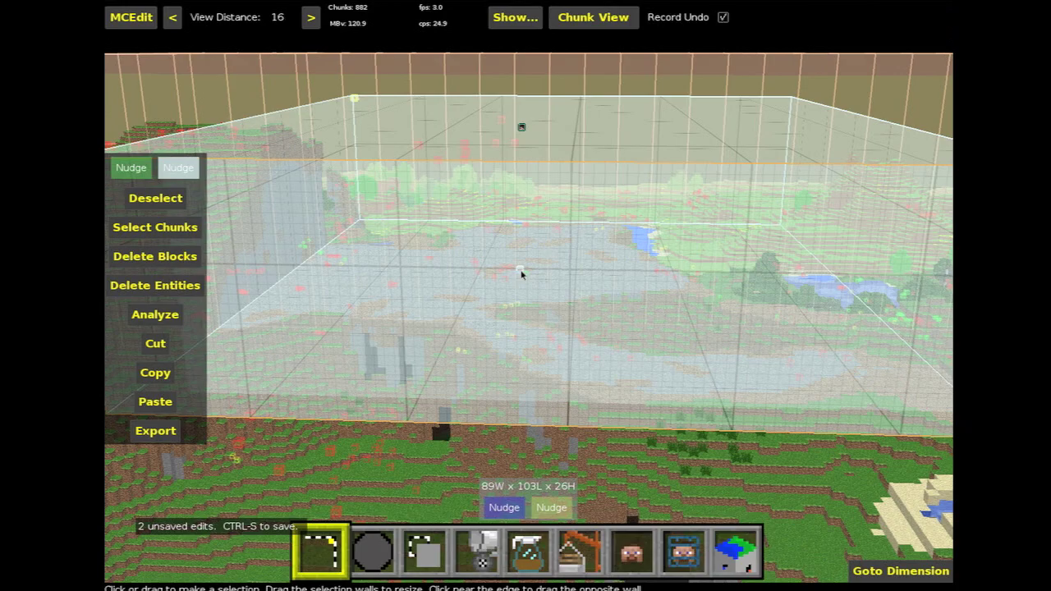
left_click(154, 199)
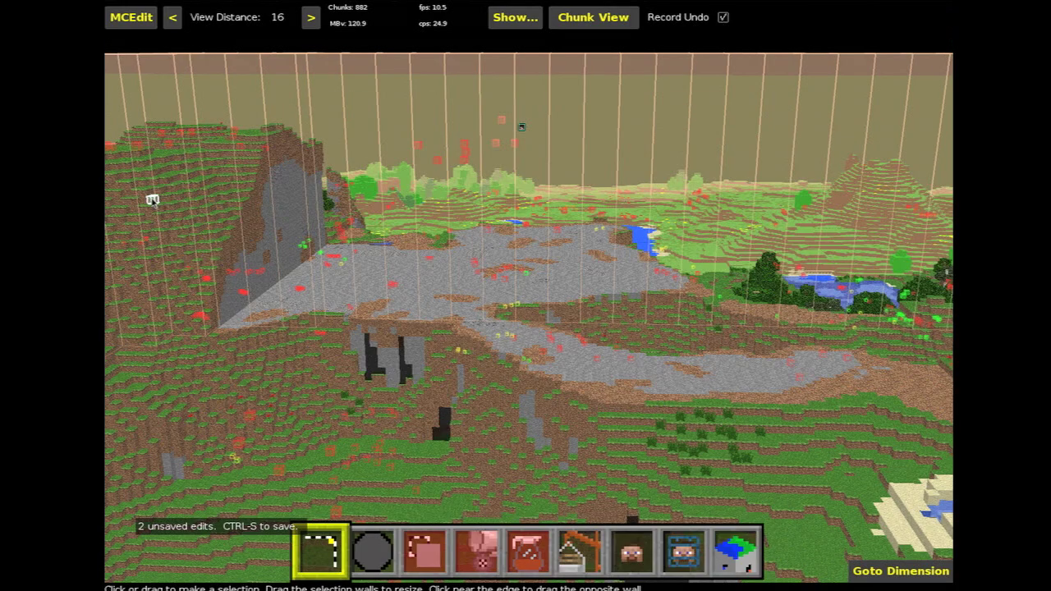
right_click(531, 294)
key("w")
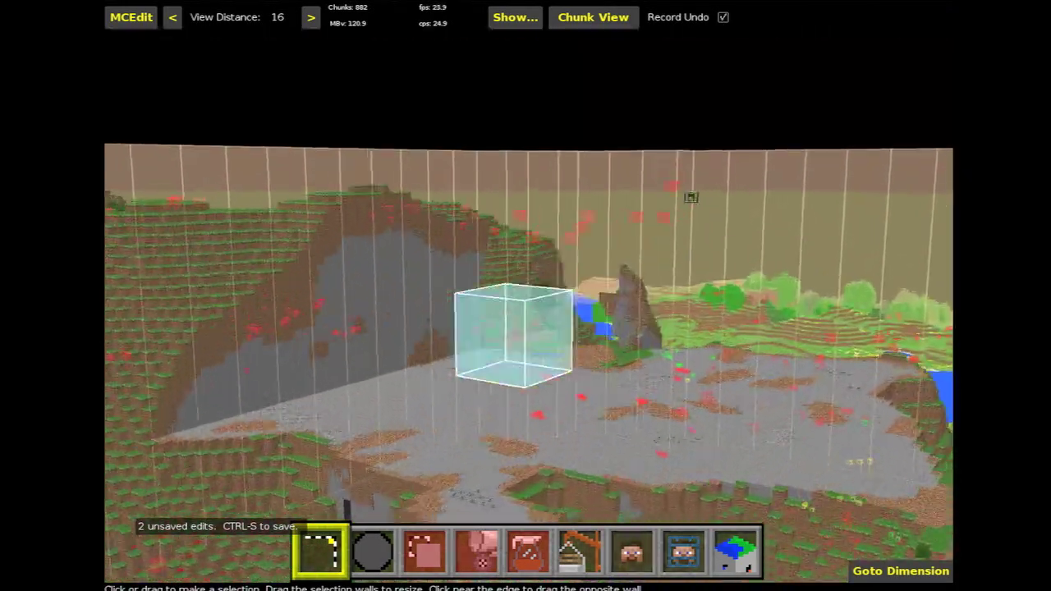
key("w")
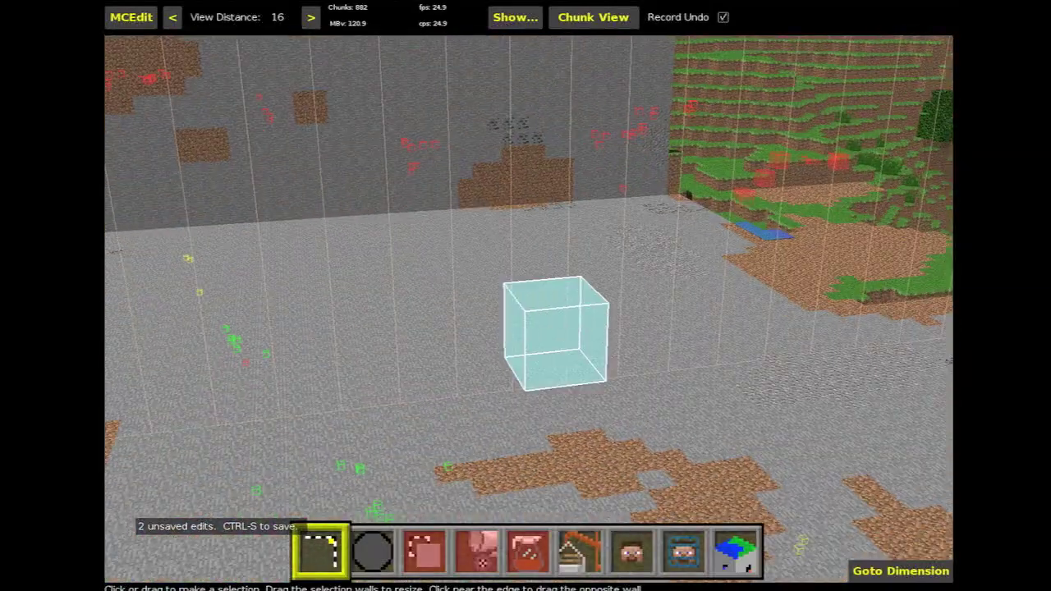
key("s")
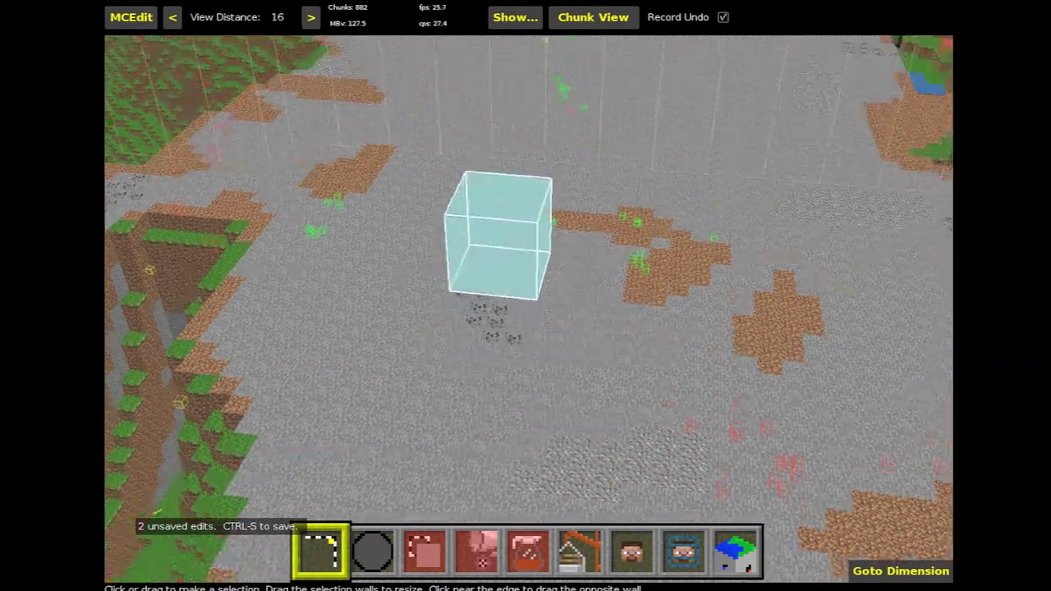
key("a")
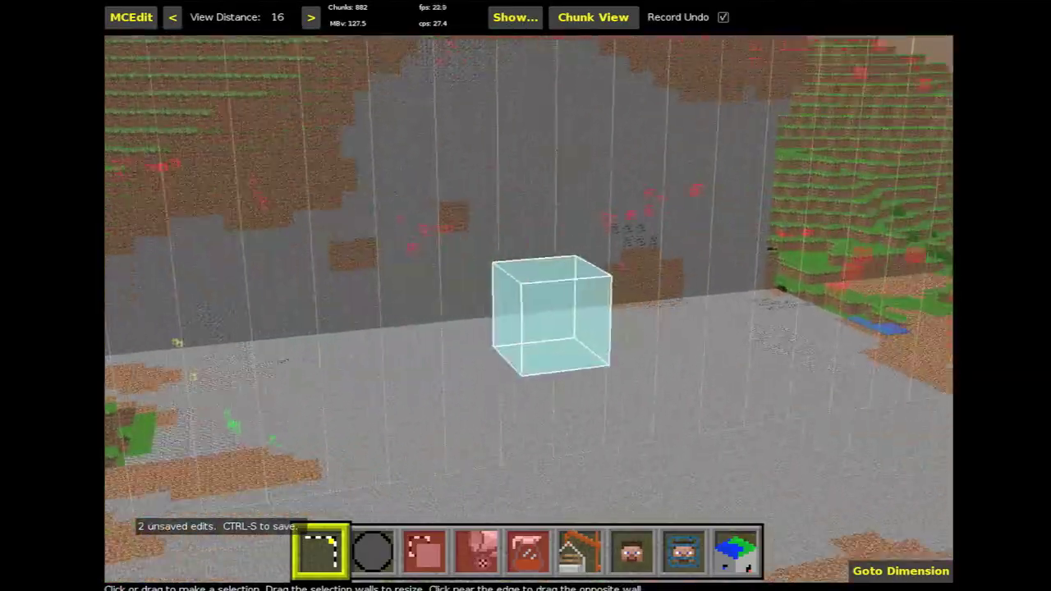
Select a box of forest about 25 wide by 24 long and raise its top face to a height of about 8
key("w")
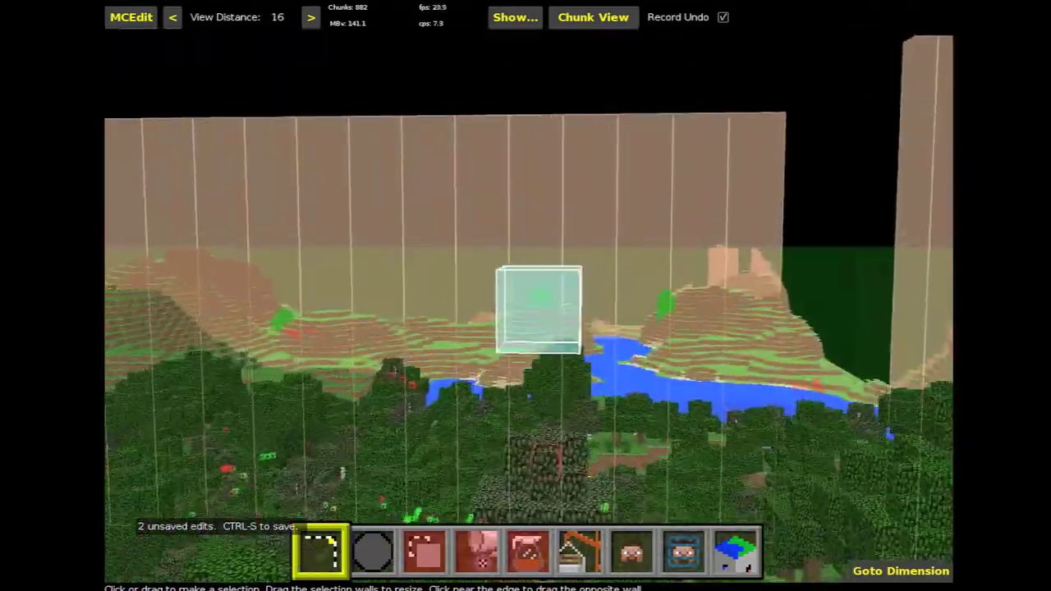
right_click_drag(525, 205, 525, 328)
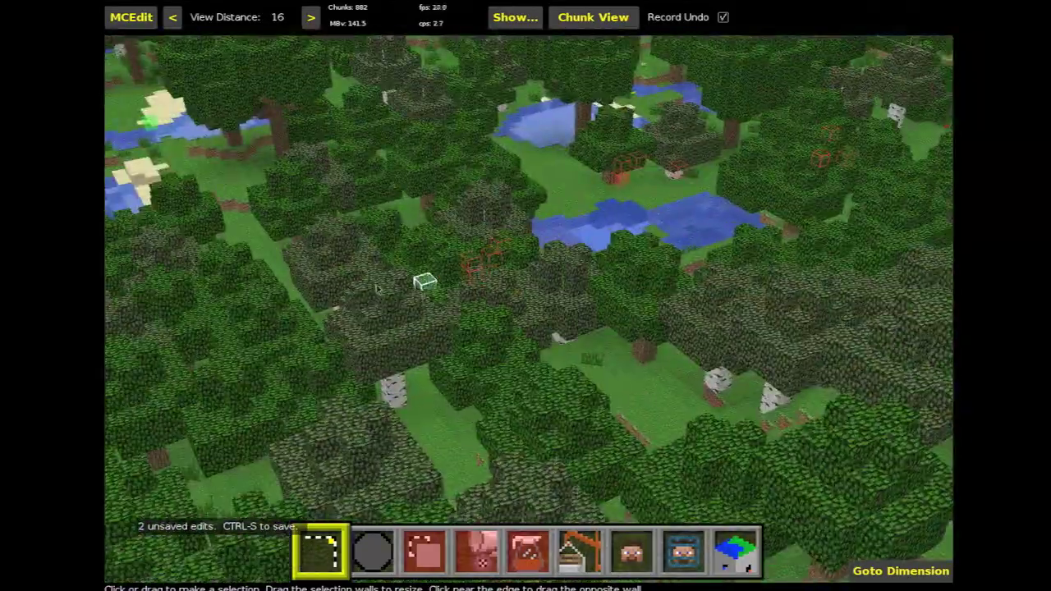
key("d")
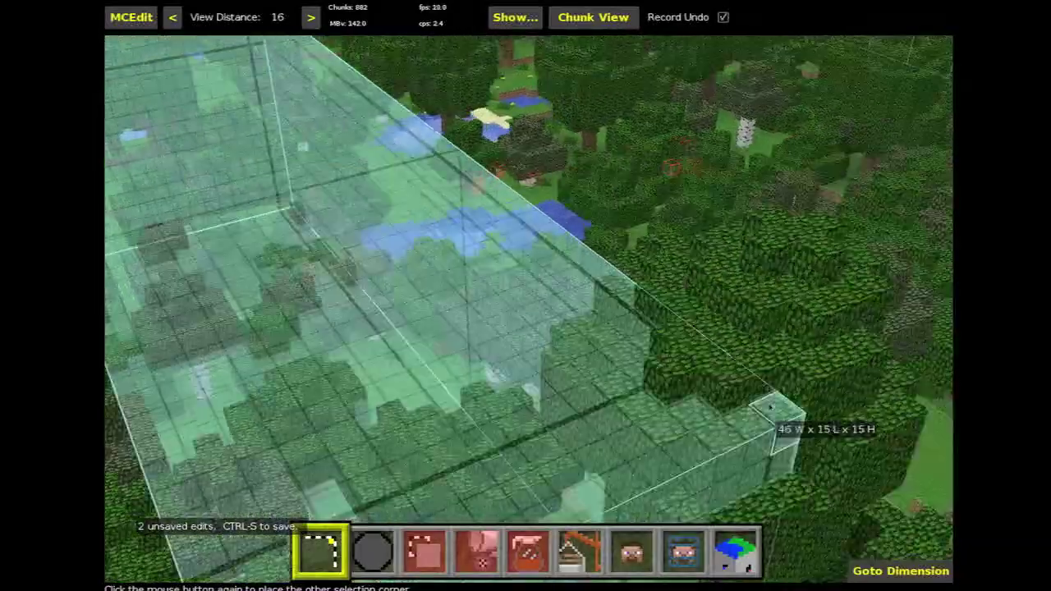
key("a")
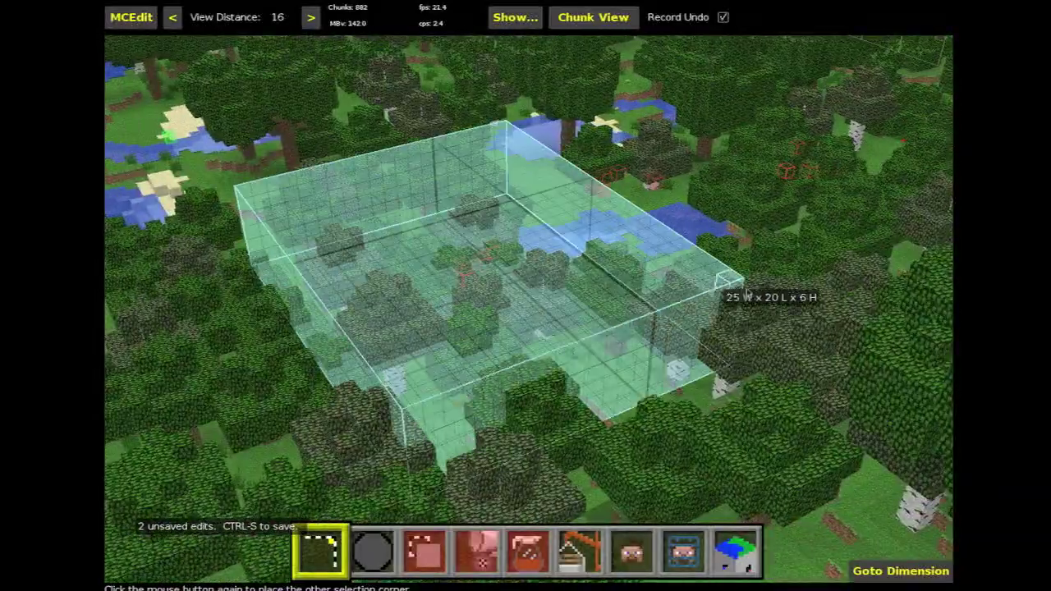
left_click(775, 291)
right_click_drag(525, 312, 468, 181)
left_click_drag(591, 361, 587, 341)
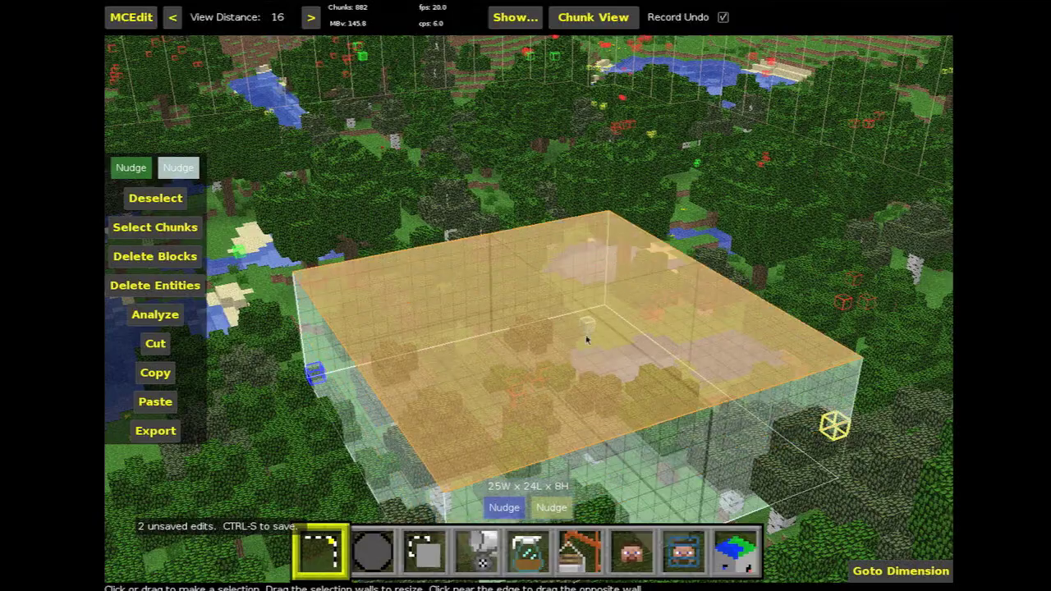
Extend the forest selection's bottom face below ground to a height of about 17 and copy the region
right_click_drag(587, 339, 646, 115)
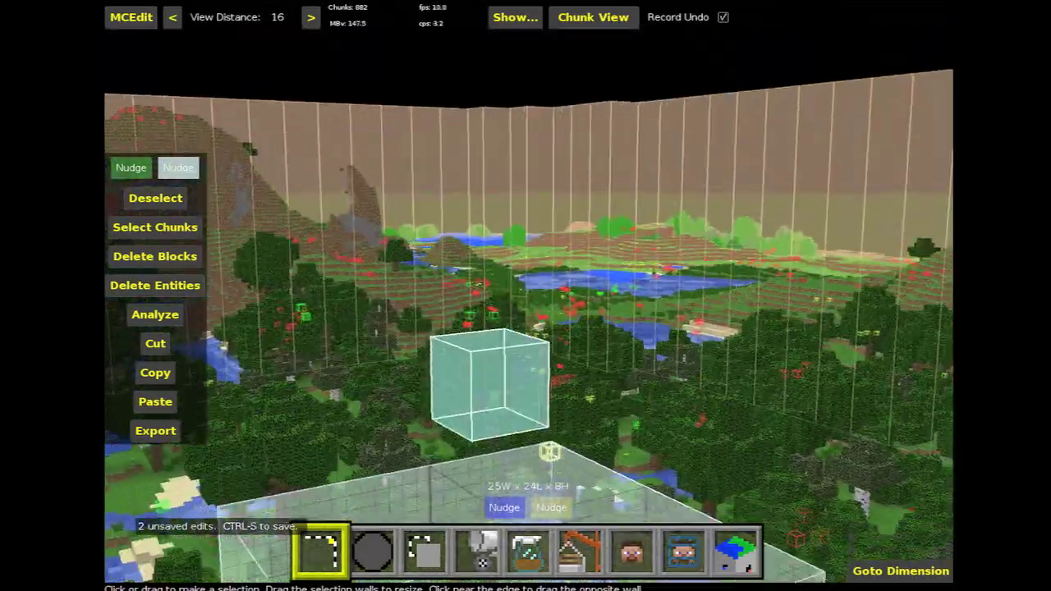
key("shift")
right_click_drag(525, 296, 526, 82)
left_click_drag(626, 418, 591, 472)
key("shift")
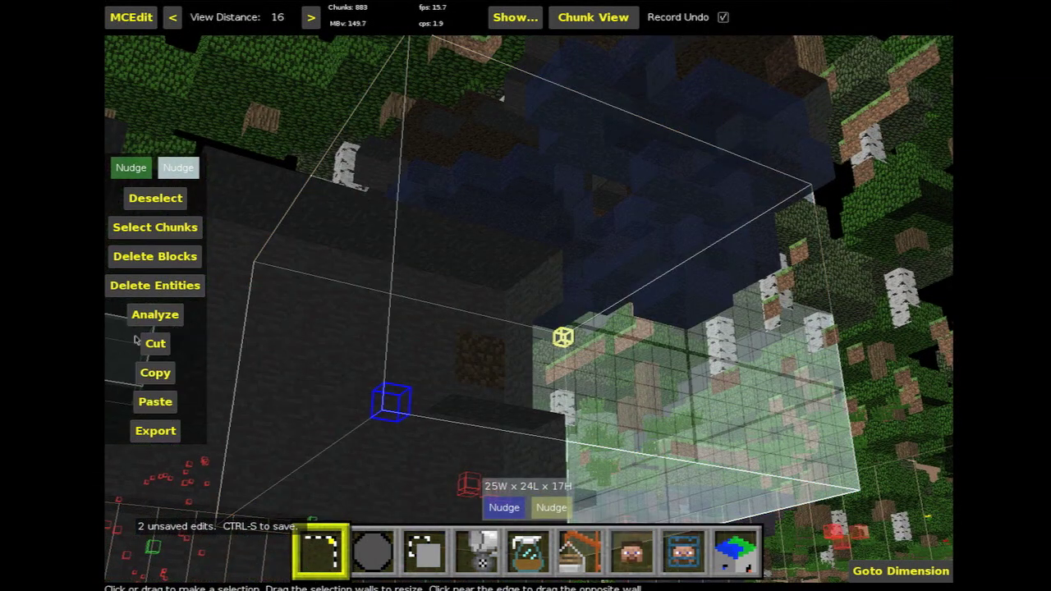
left_click(152, 375)
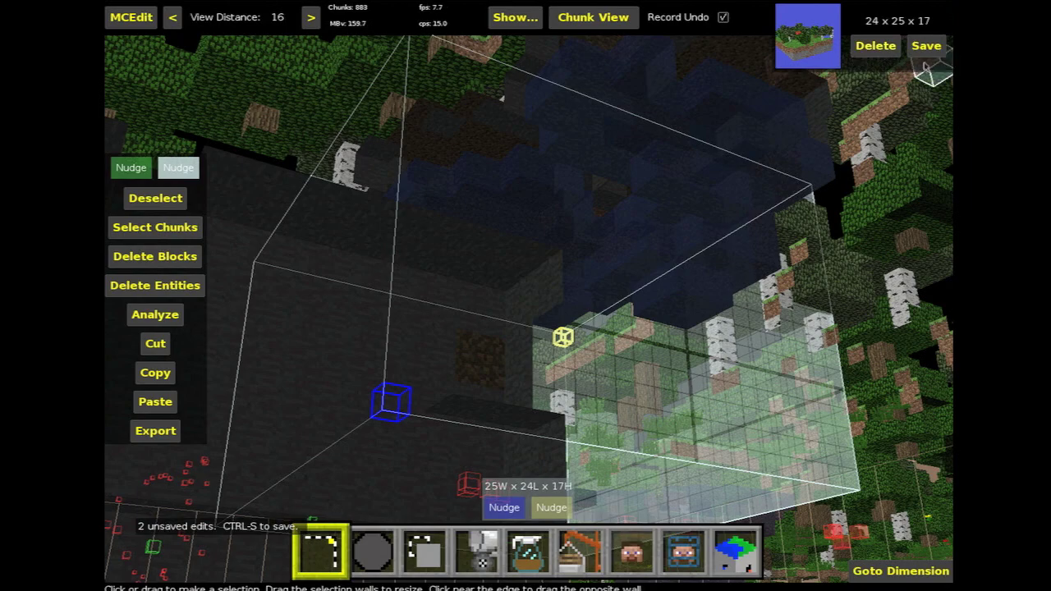
Return to the cleared stone plateau and paste the copied forest onto the middle of it
right_click(922, 94)
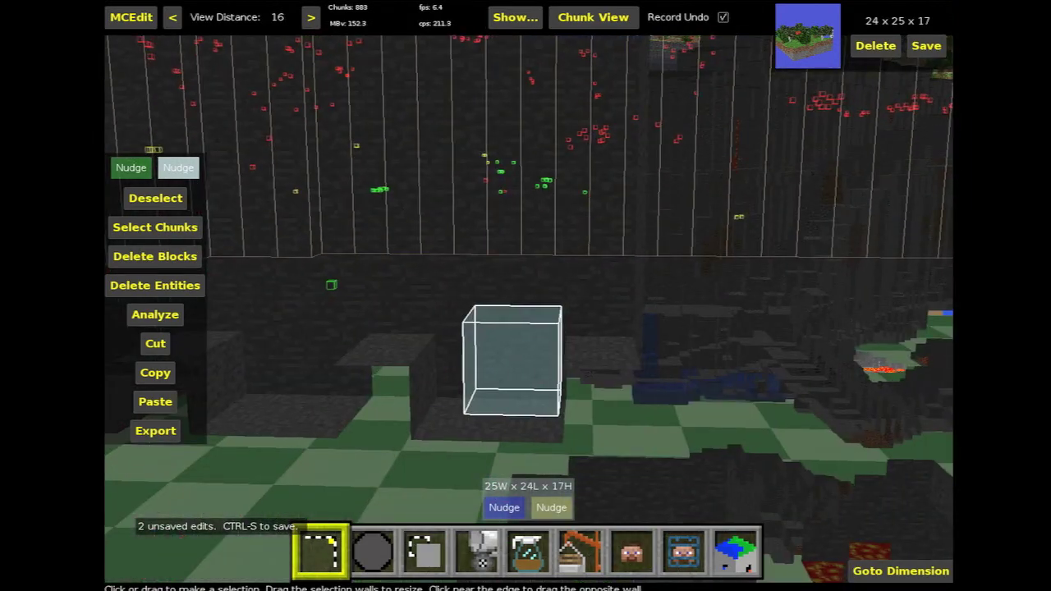
key("q")
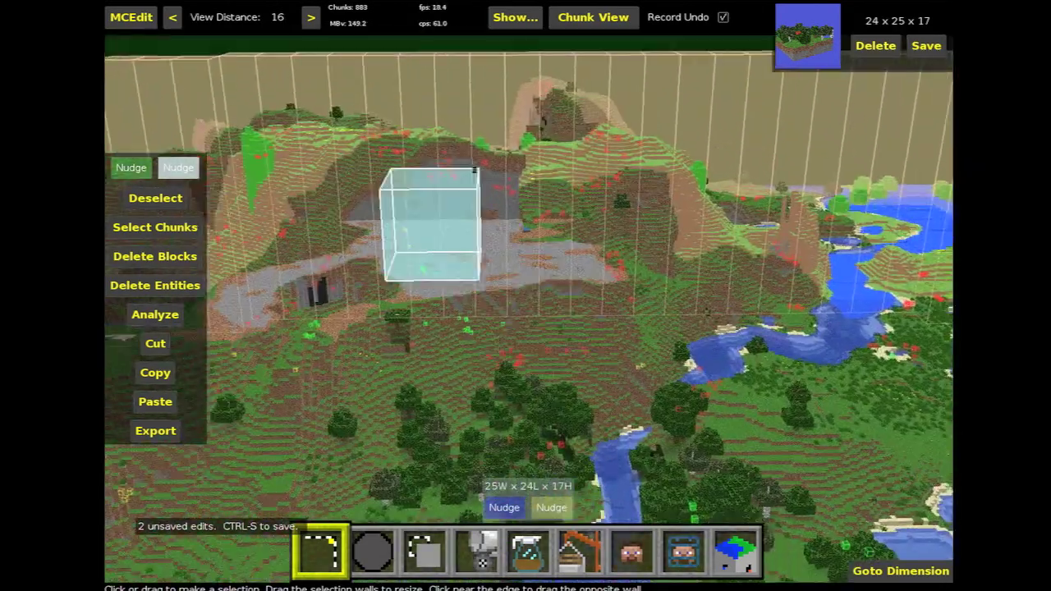
key("shift")
key("w")
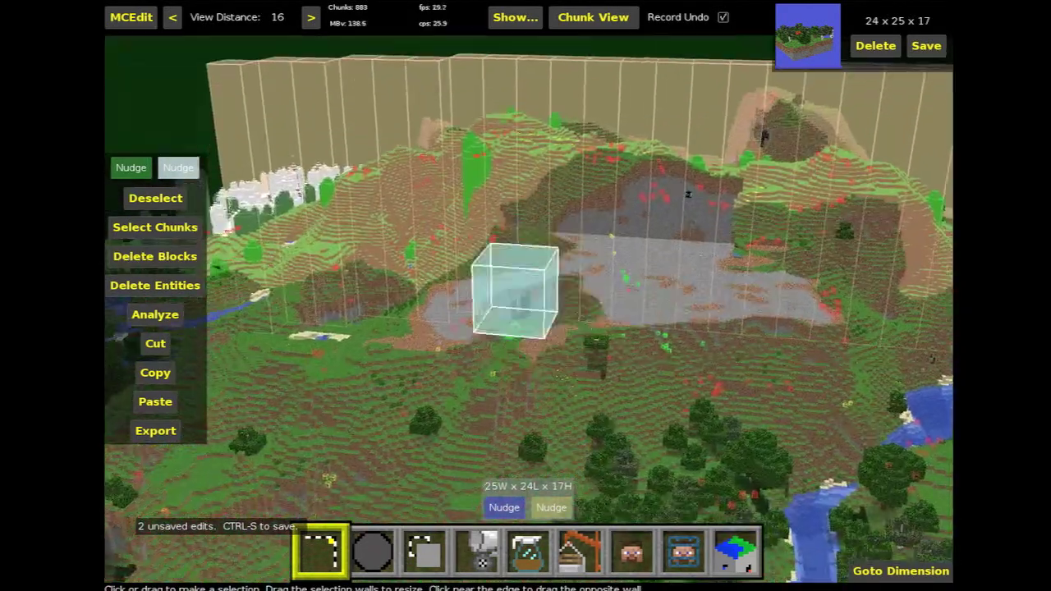
key("w")
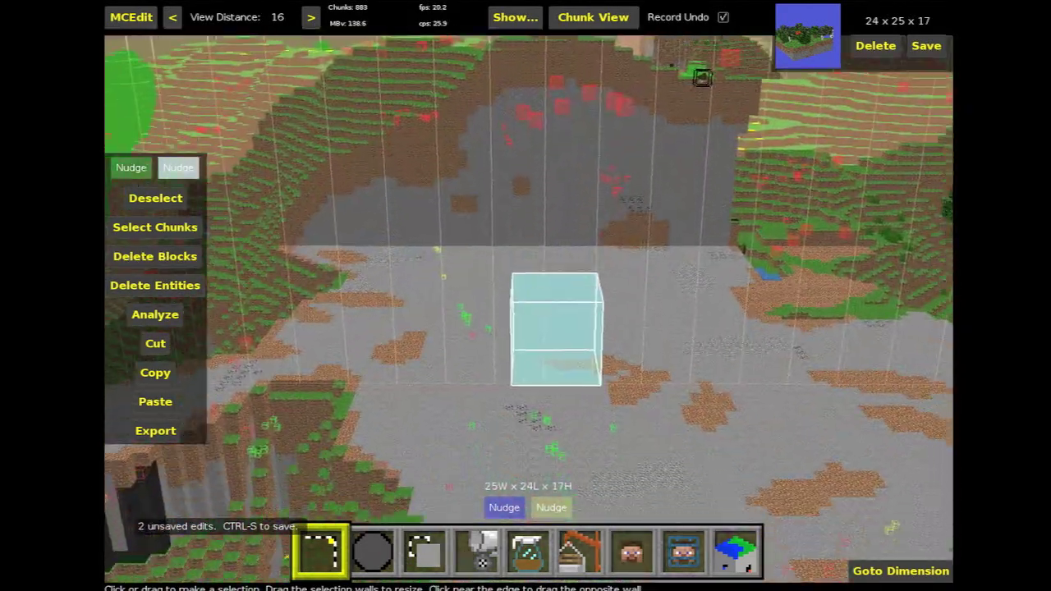
key("w")
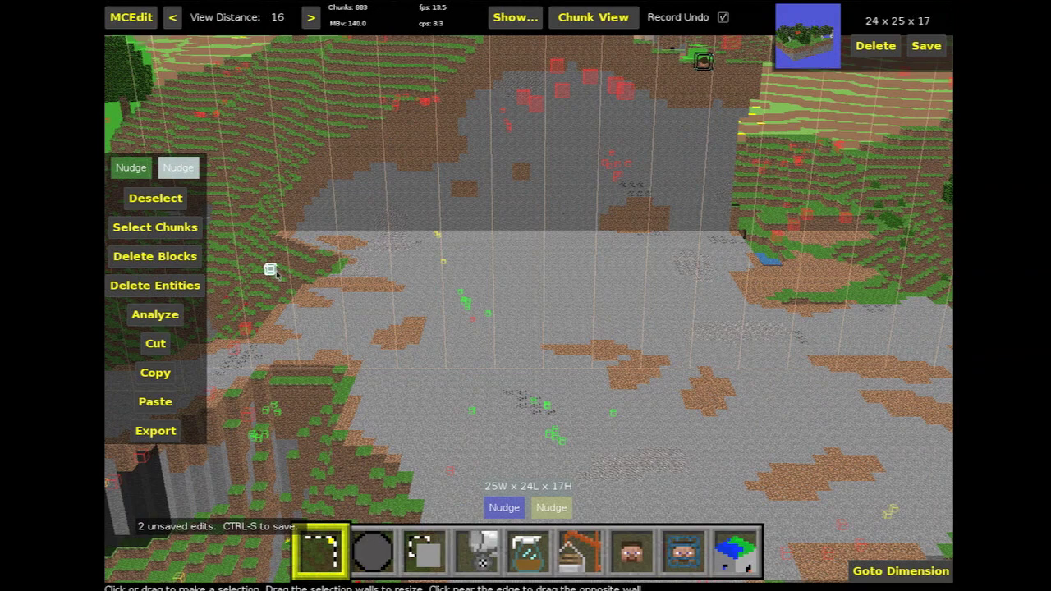
left_click(155, 372)
left_click(155, 402)
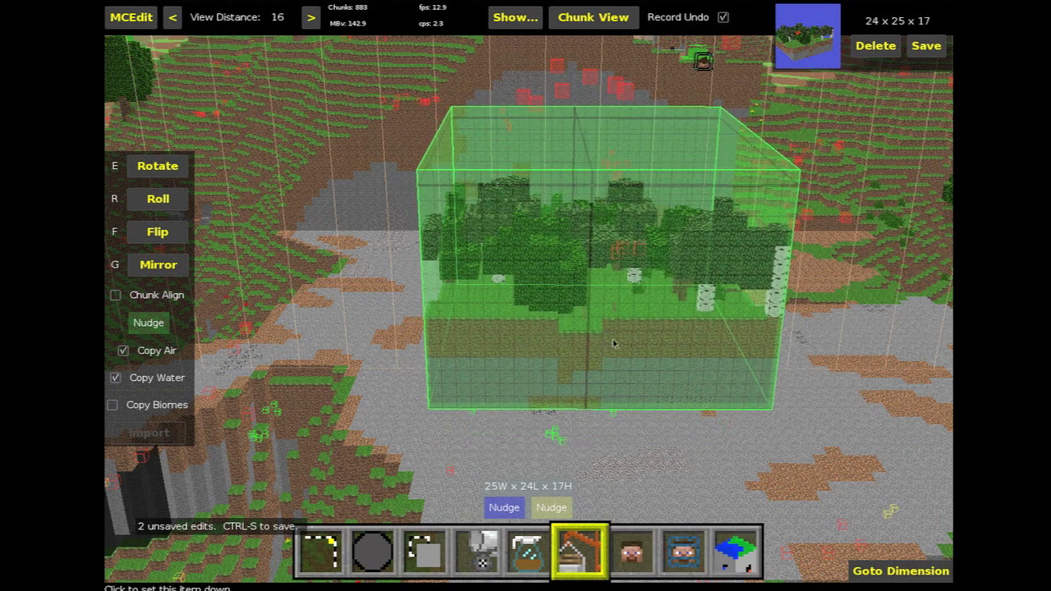
left_click(599, 343)
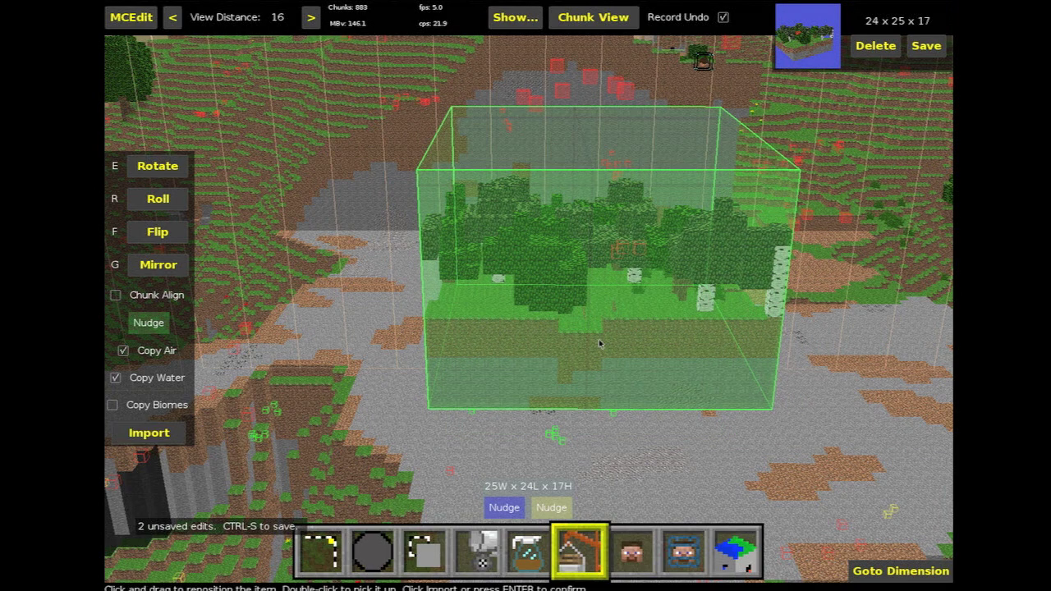
Examine the pasted forest preview on the plateau from several sides and heights before importing it
key("z")
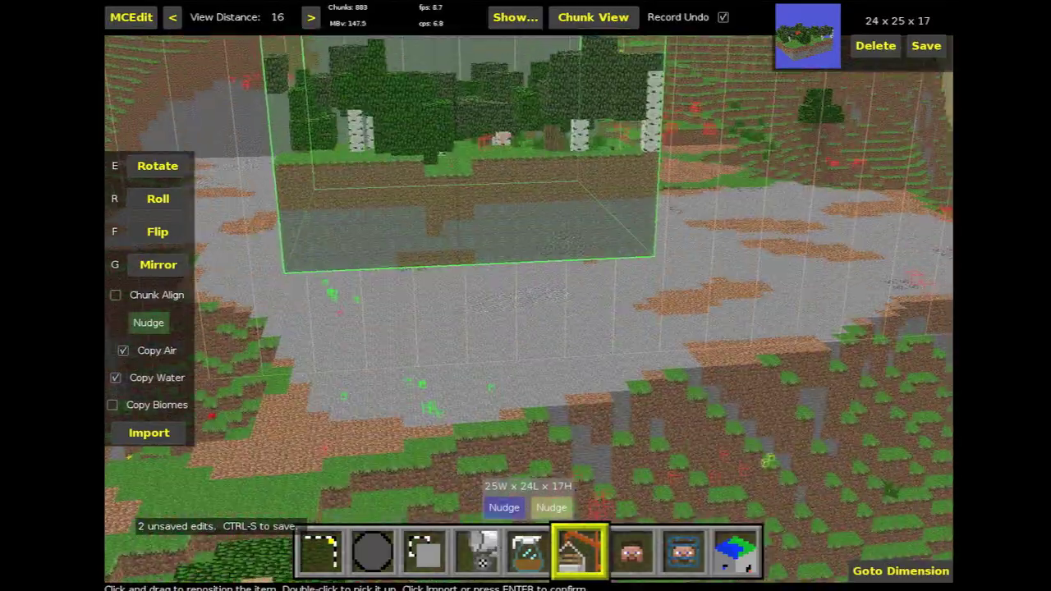
key("a")
key("d")
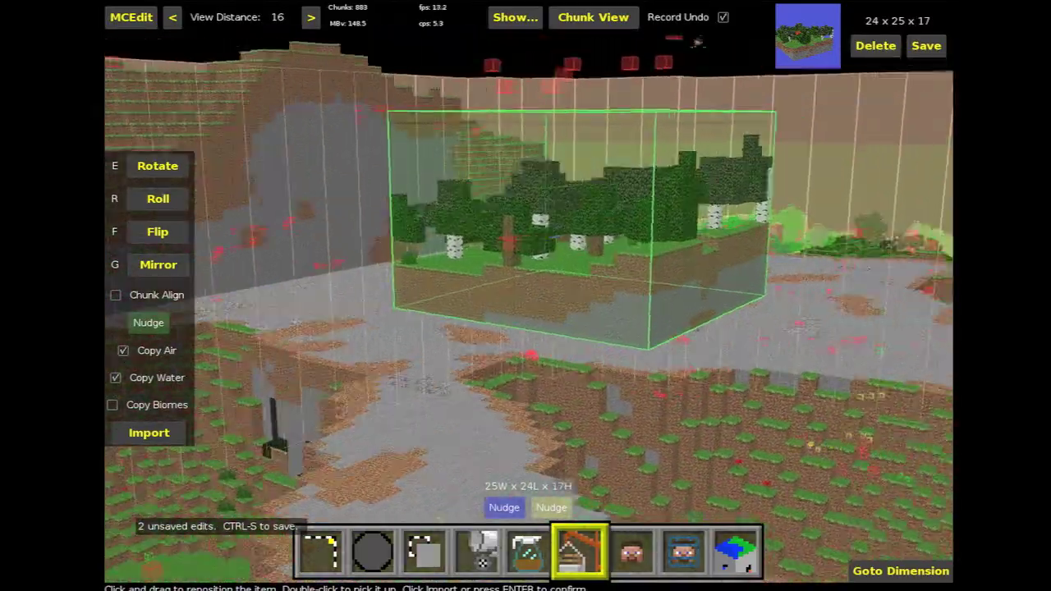
key("w")
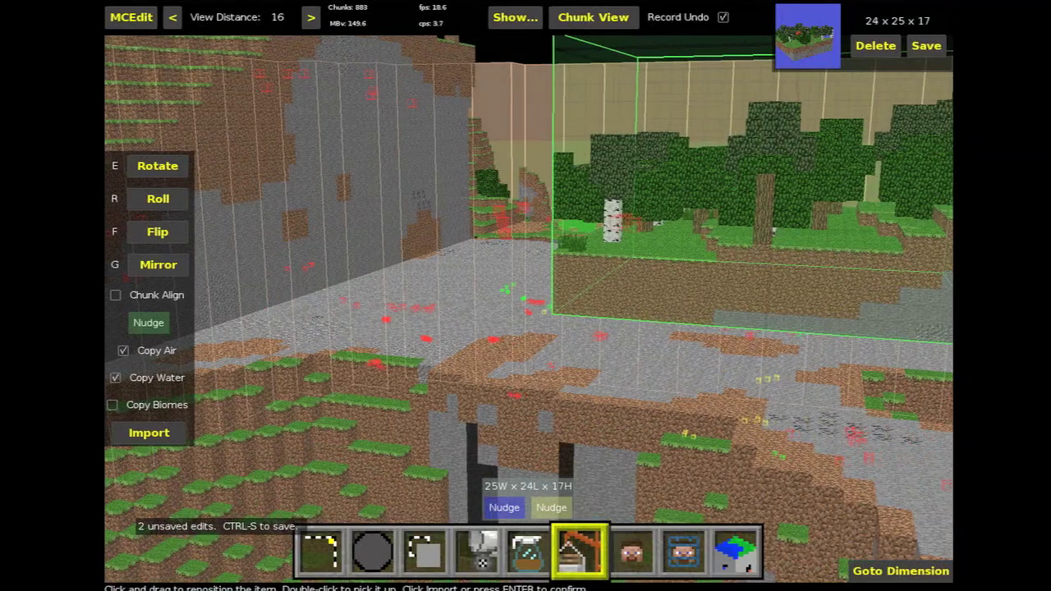
key("z")
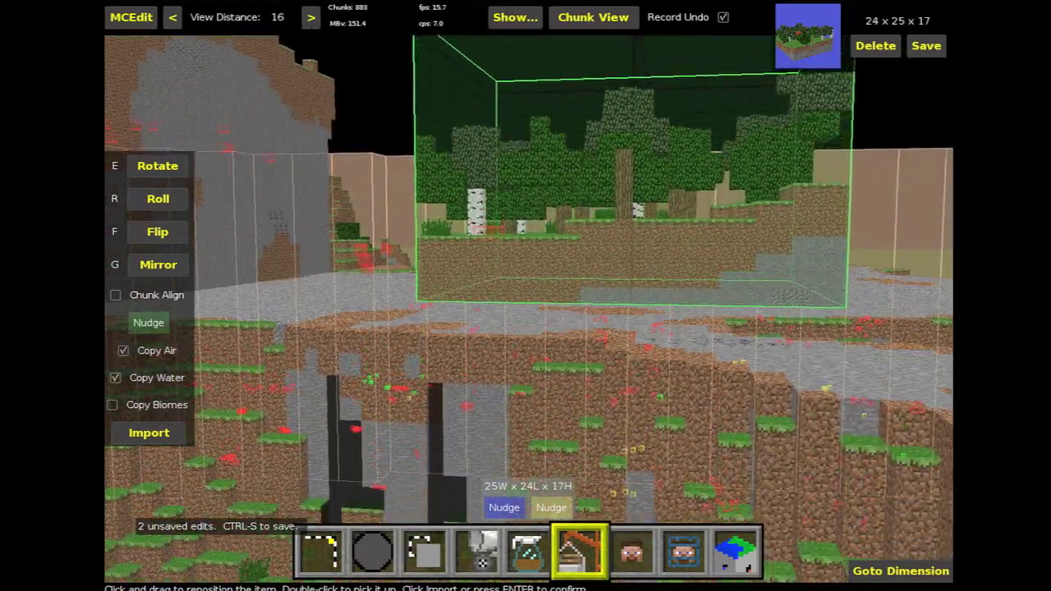
key("z")
key("q")
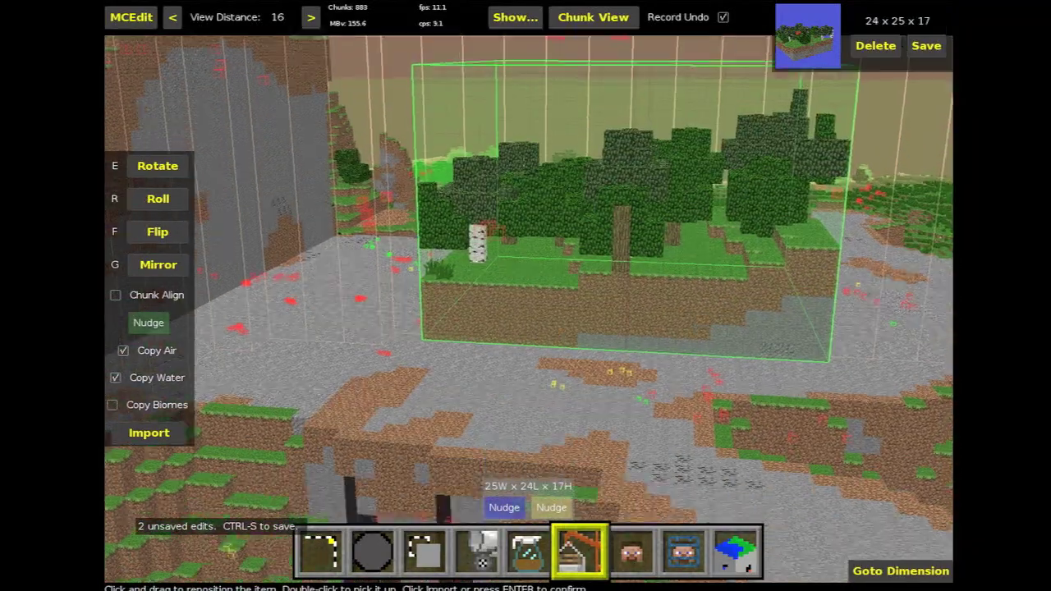
right_click(588, 315)
Rotate the pasted forest preview twice and roll it once onto its side
left_click(155, 168)
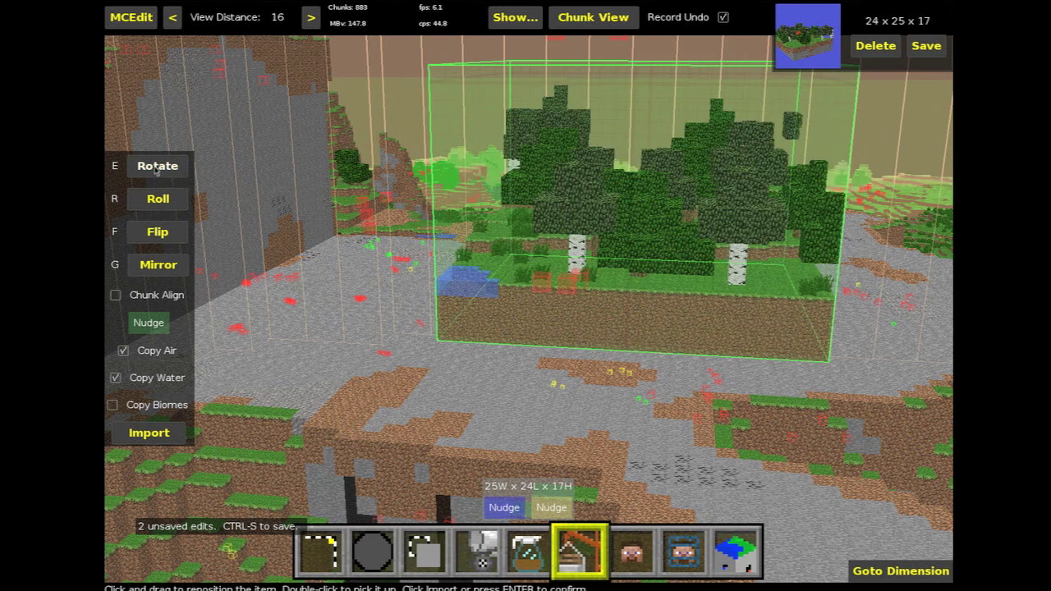
left_click(156, 167)
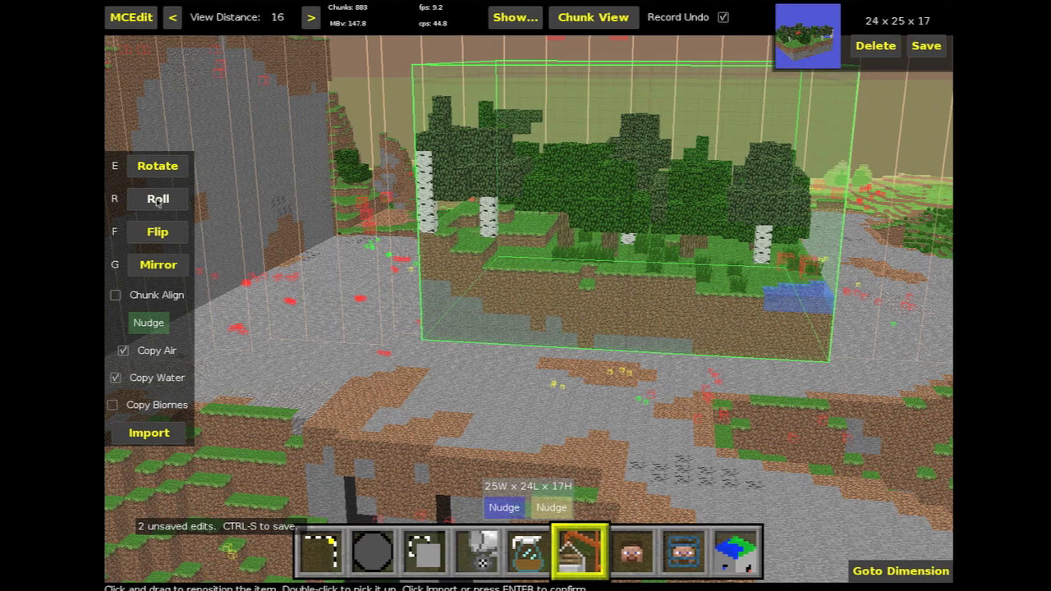
left_click(157, 199)
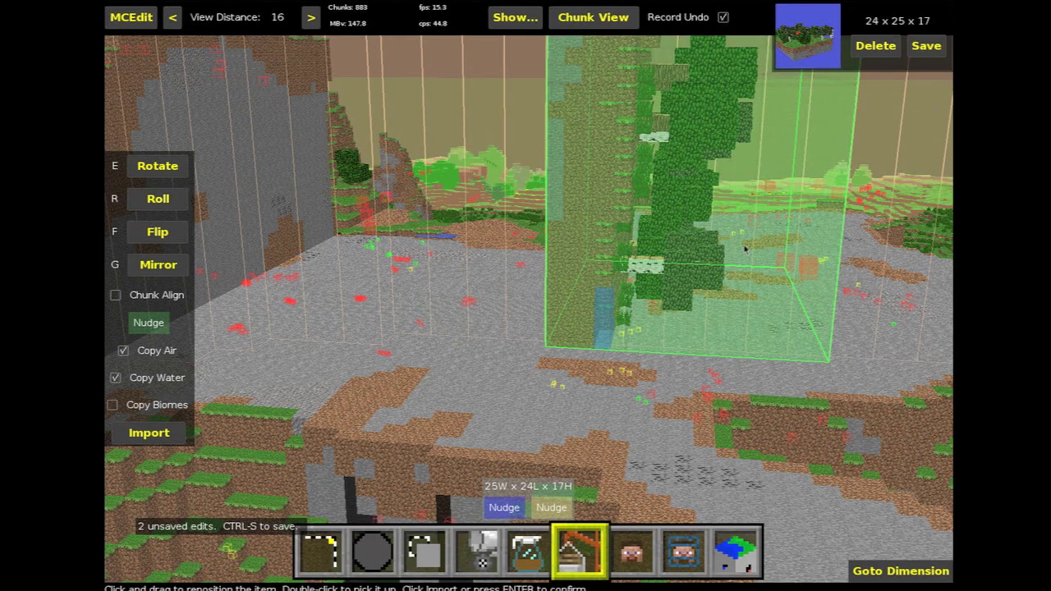
right_click(851, 343)
key("d")
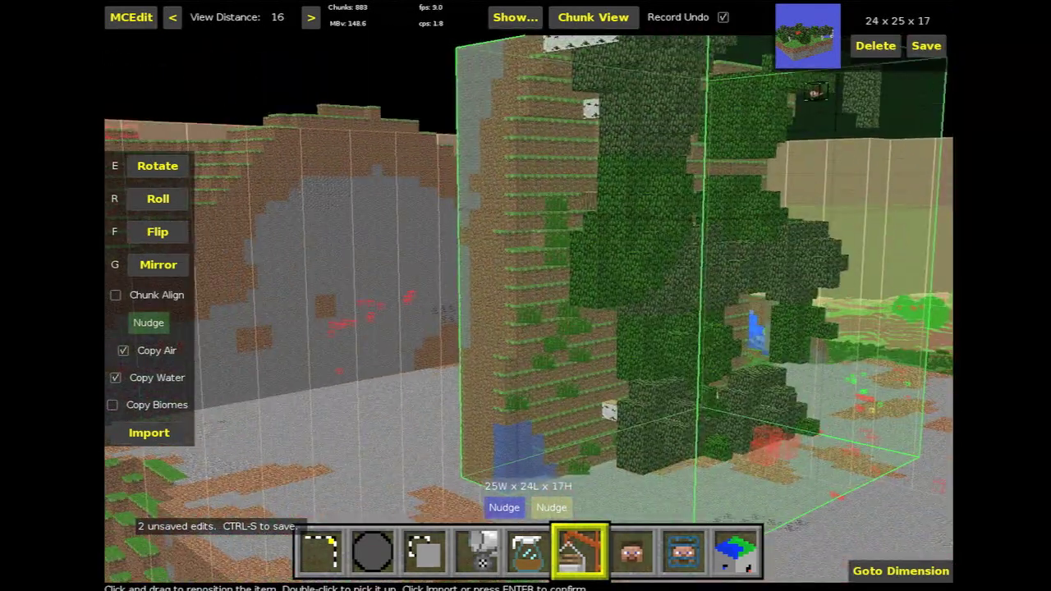
key("d")
right_click(745, 250)
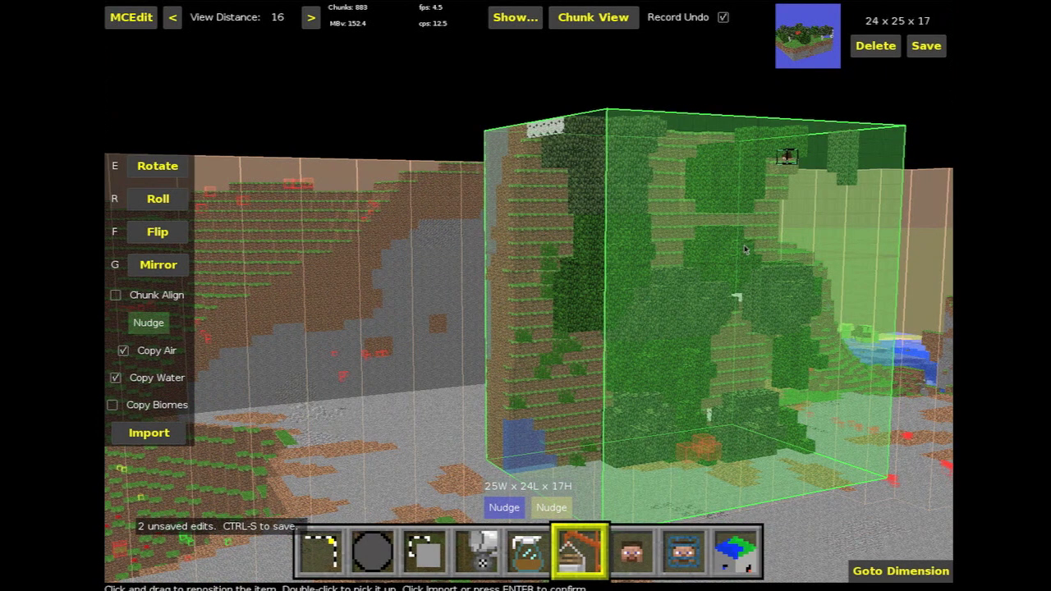
right_click(771, 265)
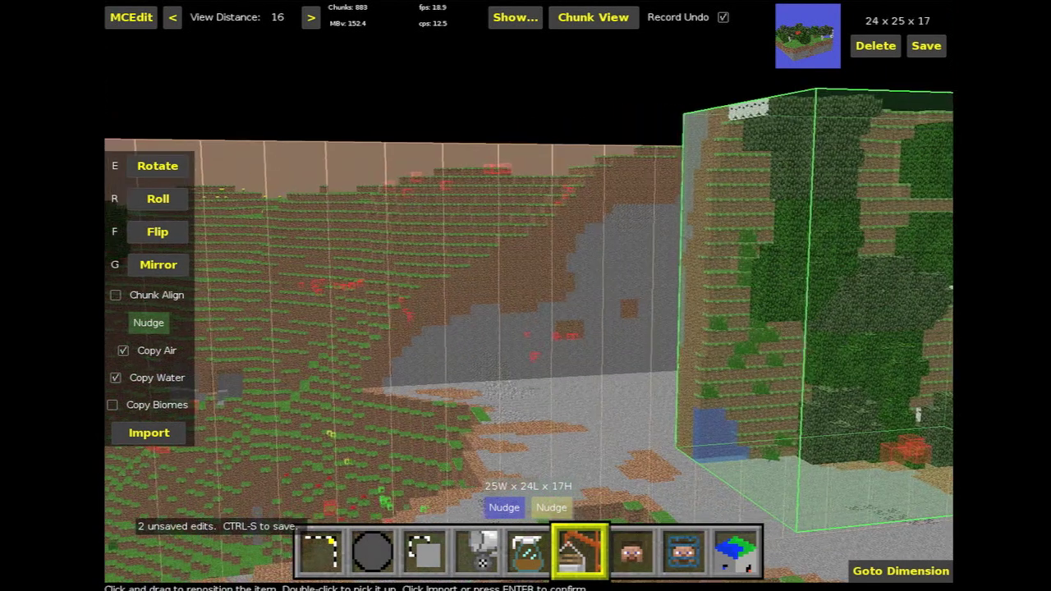
Mirror the sideways forest preview and roll it back upright
key("s")
key("w")
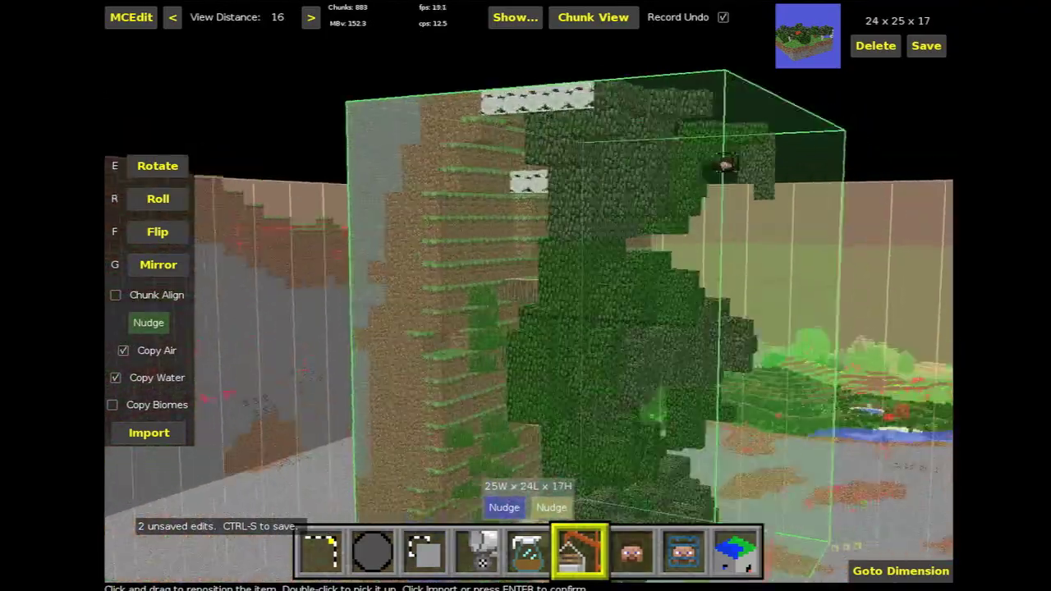
key("a")
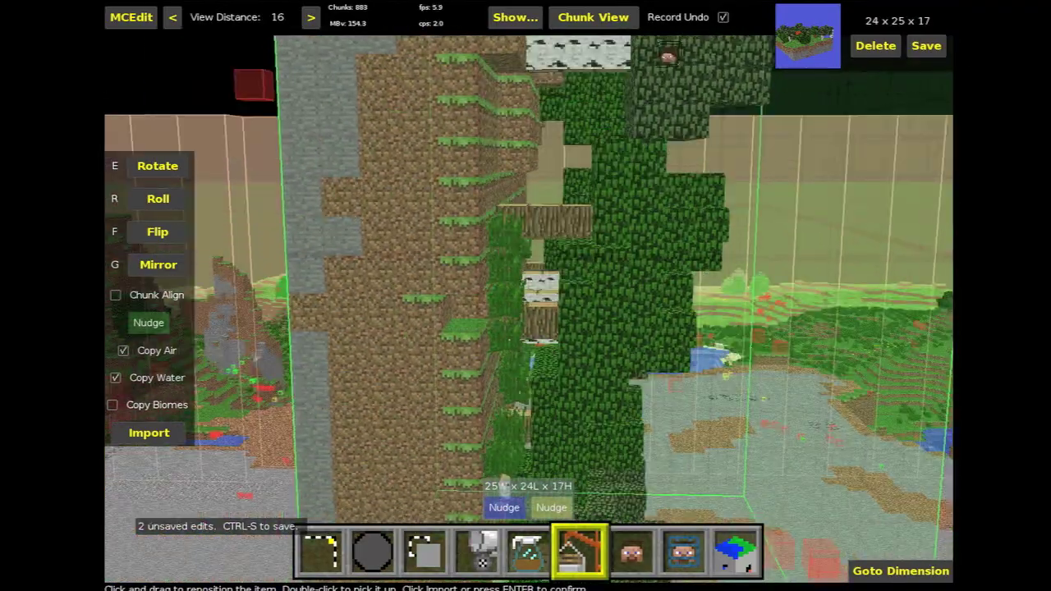
key("s")
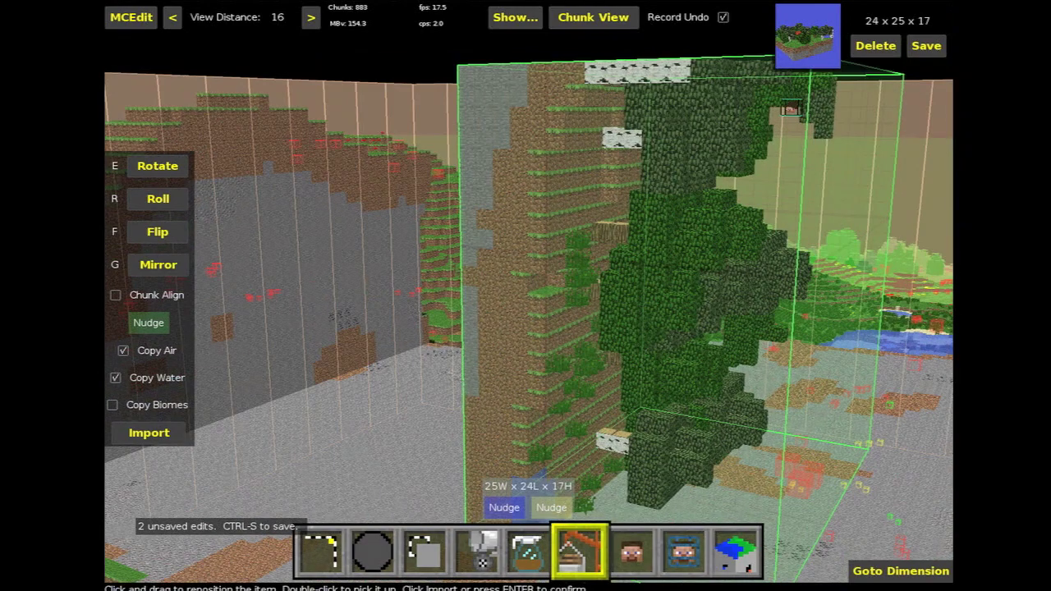
left_click(158, 265)
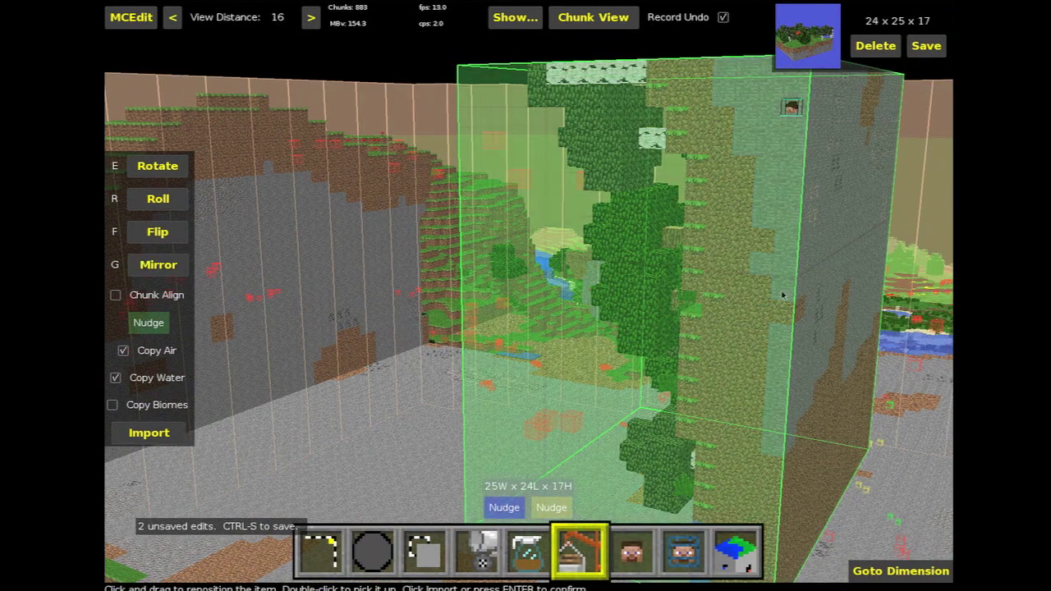
right_click_drag(161, 269, 197, 329)
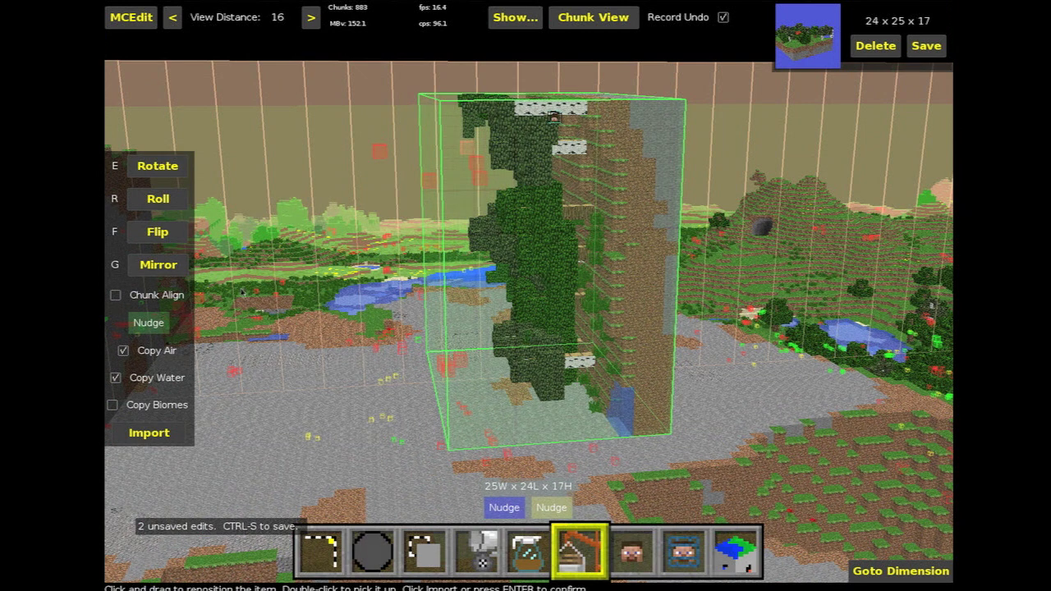
left_click(155, 201)
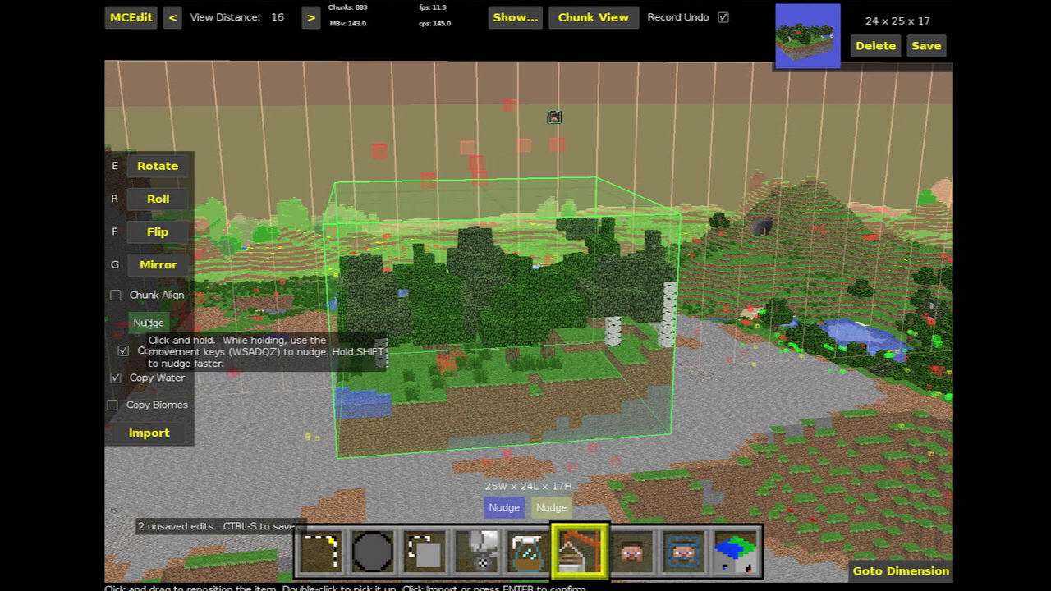
Nudge the forest preview back and forth in all horizontal directions until it sits near the middle of the stone plateau
key("a")
key("a")
key("a")
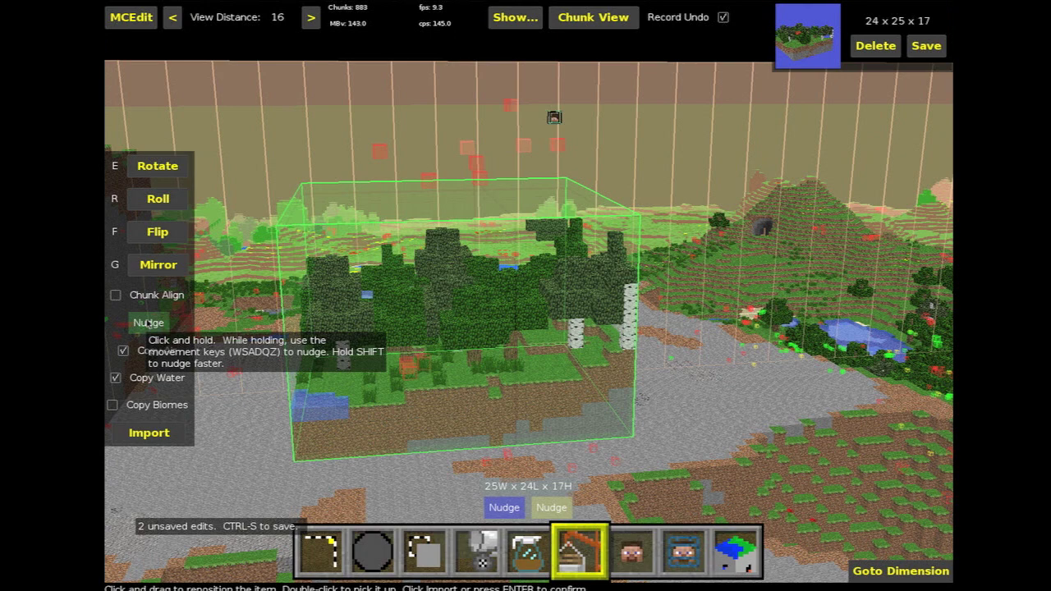
key("d")
key("d")
key("d")
key("s")
key("s")
key("s")
key("s")
key("w")
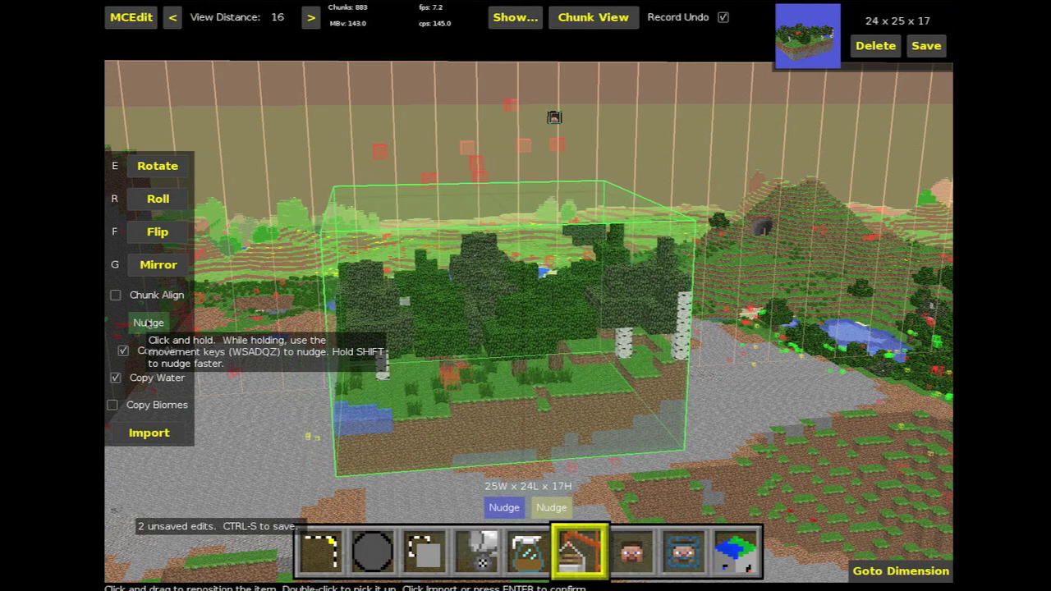
key("w")
key("a")
key("s")
key("w")
key("d")
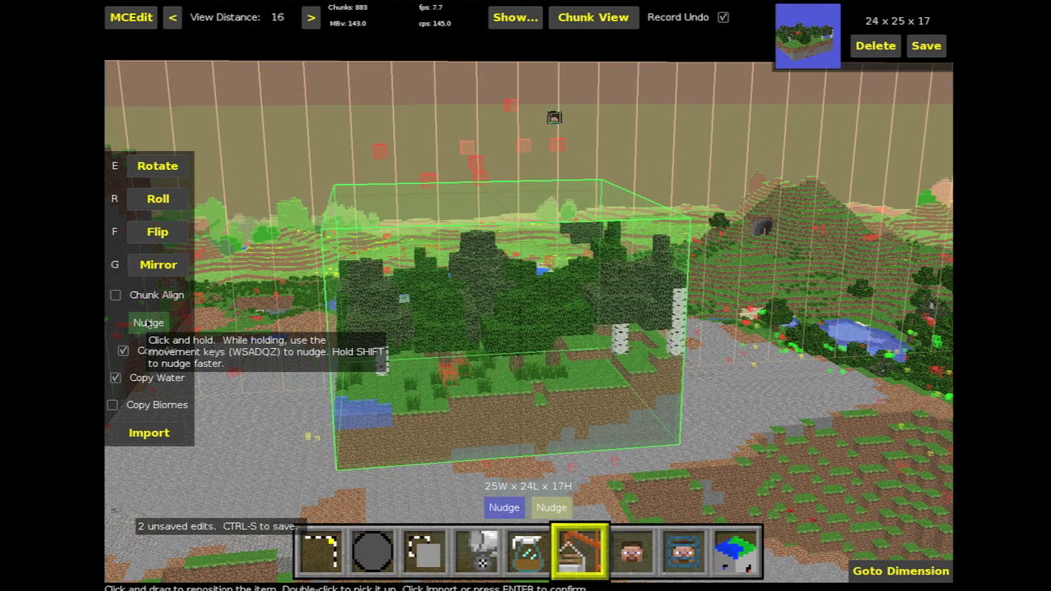
key("s")
key("s")
key("s")
key("s")
left_click_drag(148, 322, 148, 323)
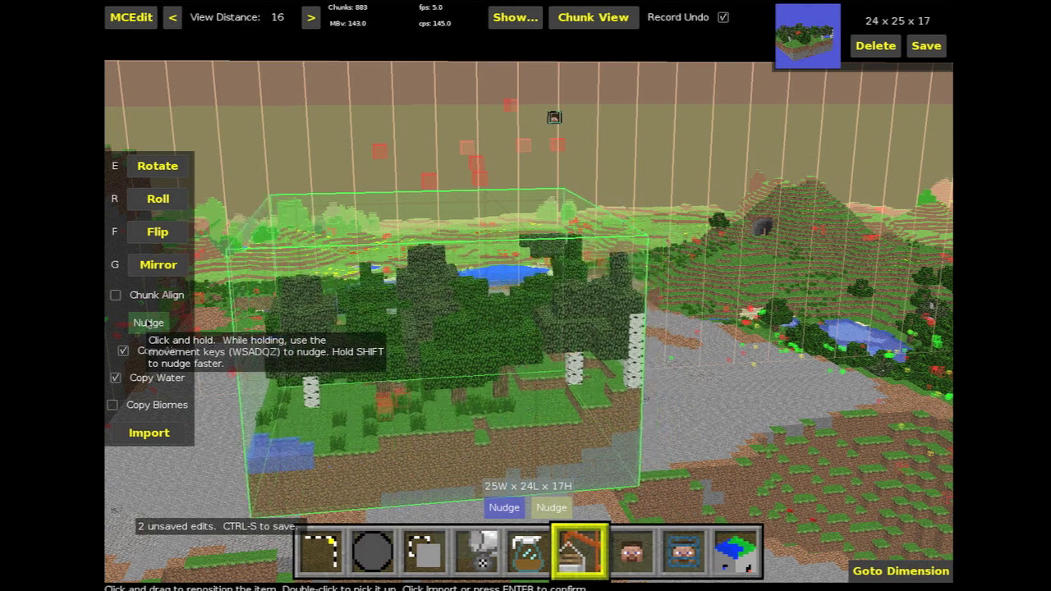
key("a")
key("a")
key("a")
key("a")
key("w")
key("d")
key("d")
key("d")
key("d")
key("d")
key("d")
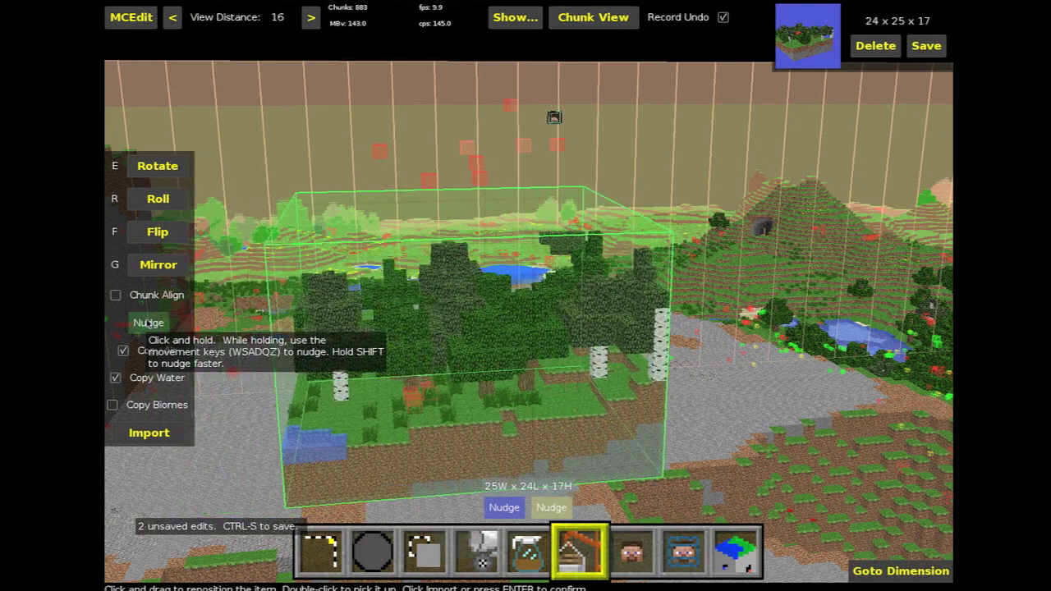
key("d")
key("d")
key("d")
key("d")
key("d")
key("w")
key("w")
key("w")
key("w")
key("w")
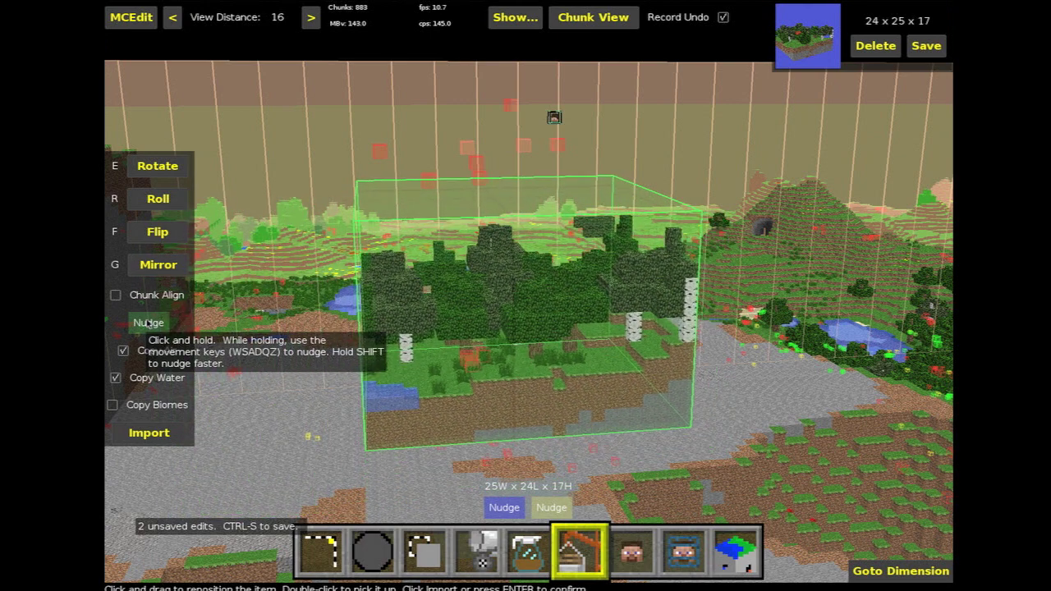
Nudge the forest preview vertically until its bottom layers sink into the plateau's stone, and turn off Copy Water
key("z")
key("z")
key("z")
left_click_drag(148, 322, 148, 323)
key("q")
key("q")
key("q")
key("q")
key("z")
key("z")
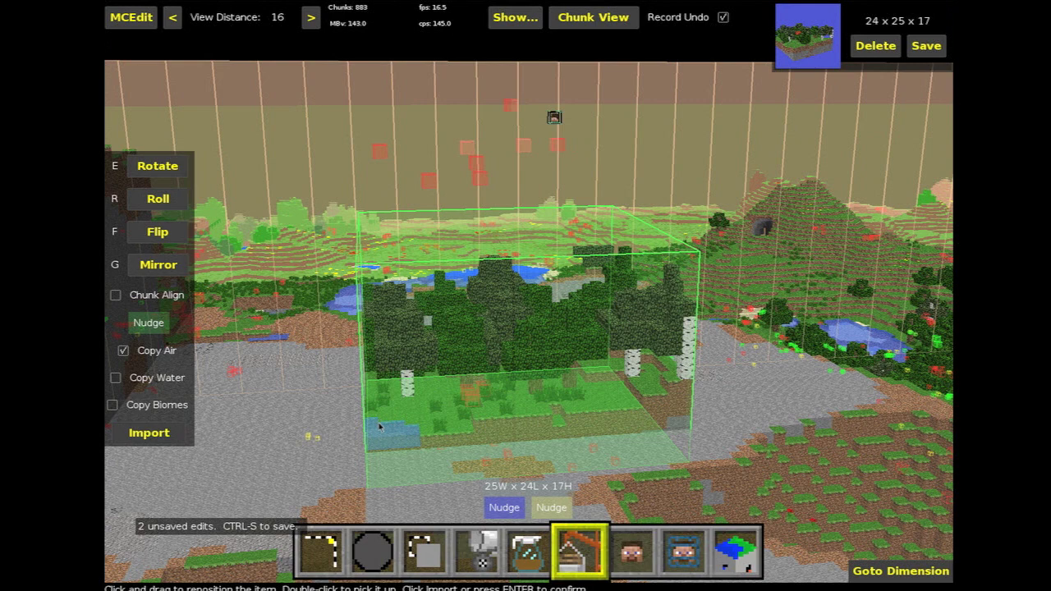
Import the forest at its sunken position in the plateau and clear the selection
left_click(147, 434)
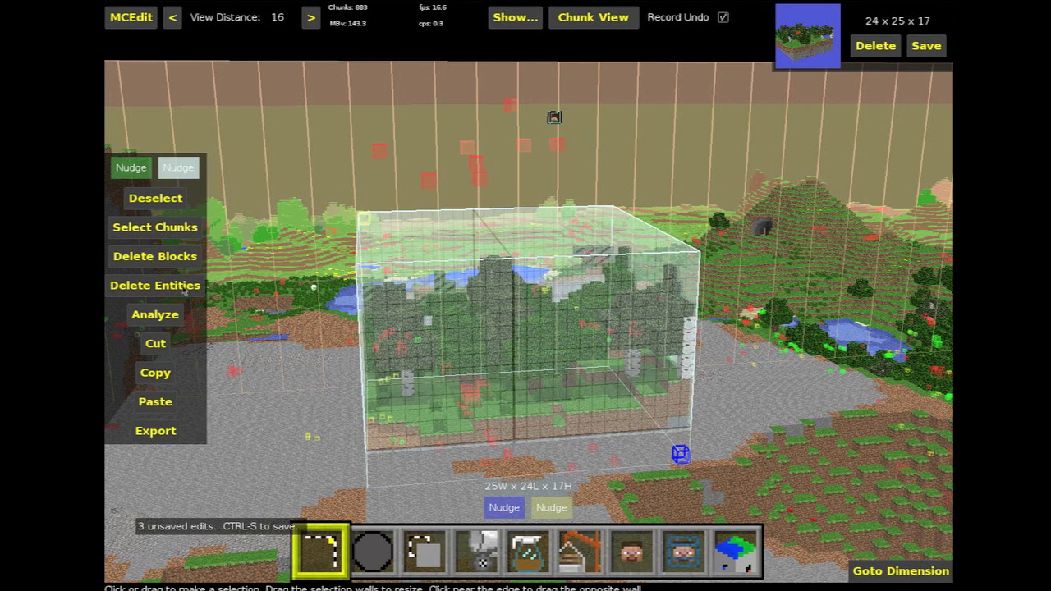
left_click(148, 198)
Inspect the imported forest and its edges on the plateau from close up, from several sides and from above
right_click(488, 348)
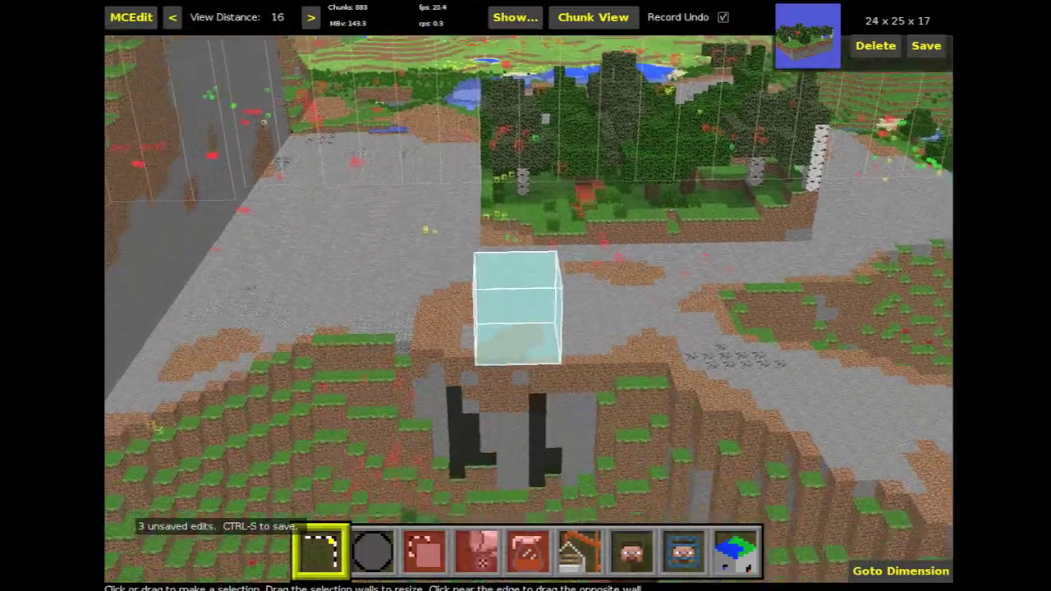
key("w")
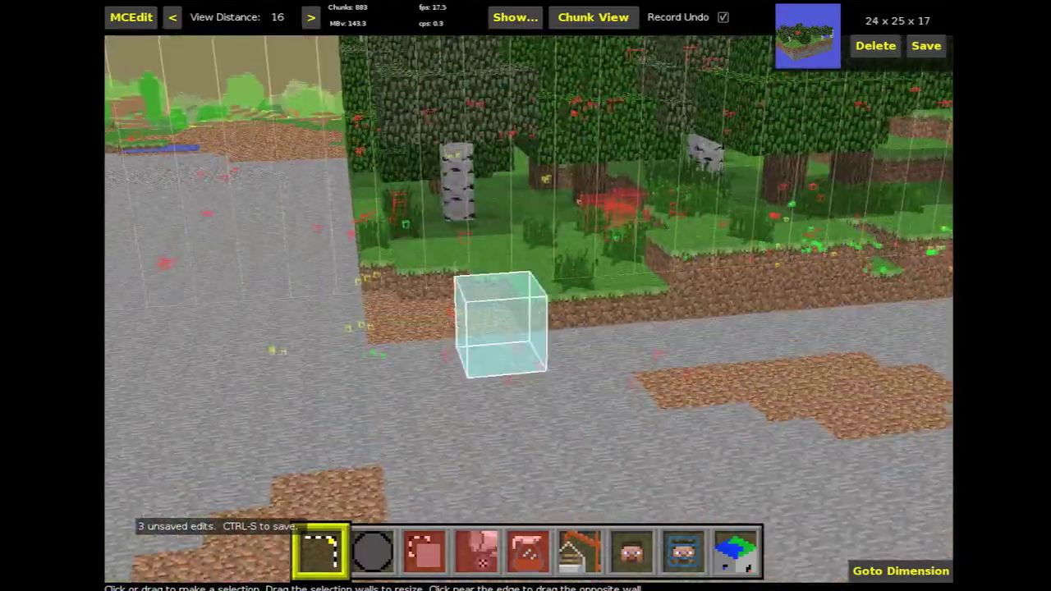
key("w")
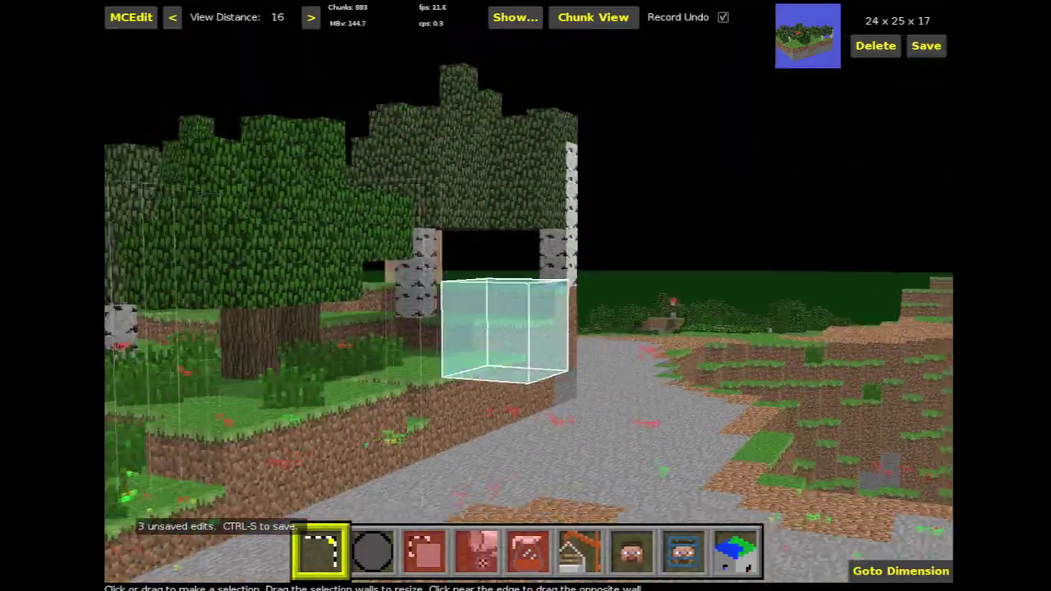
right_click_drag(504, 331, 841, 331)
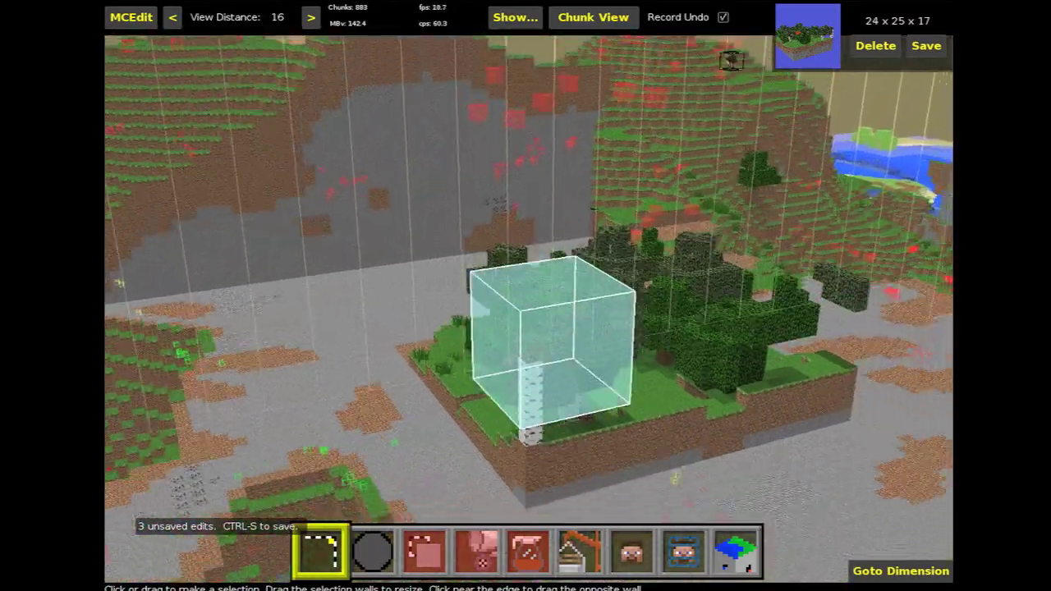
key("s")
right_click(361, 296)
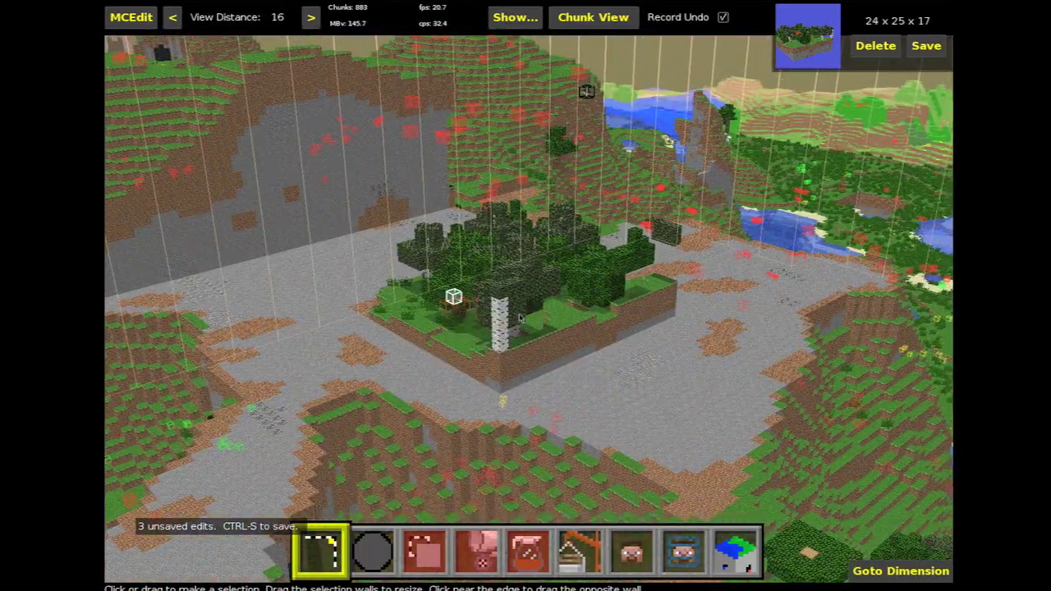
right_click(598, 329)
right_click(598, 329)
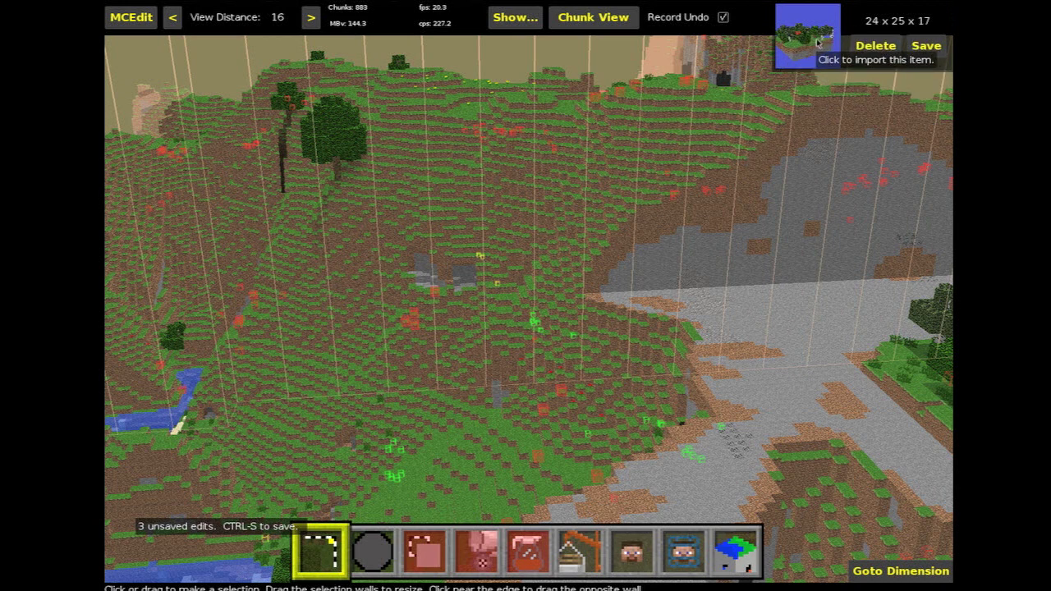
Save the copied forest as a schematic named "bit of land" in the MCEdit-schematics folder
left_click(926, 47)
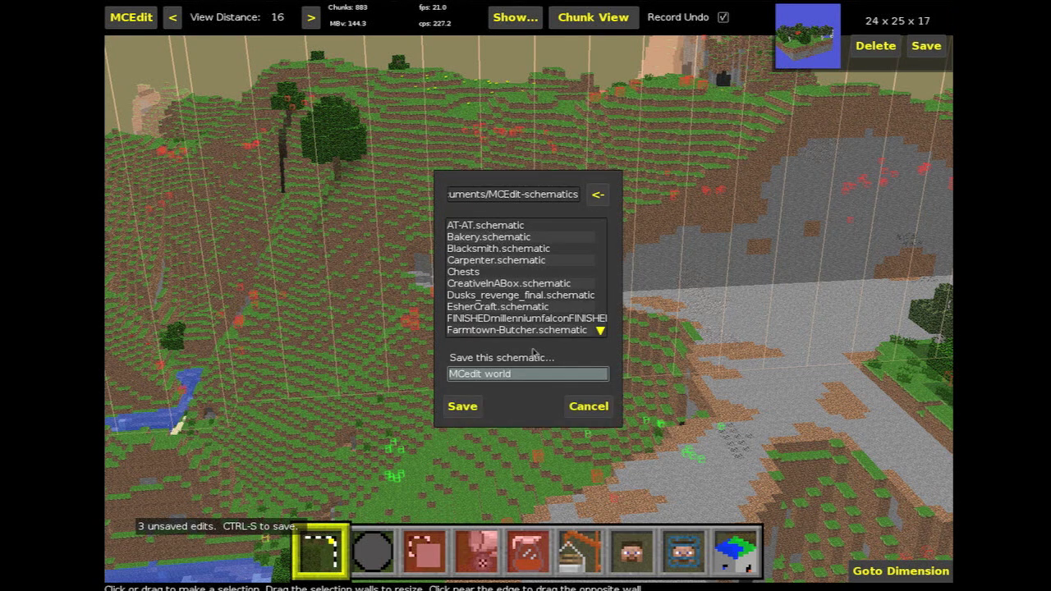
left_click(528, 377)
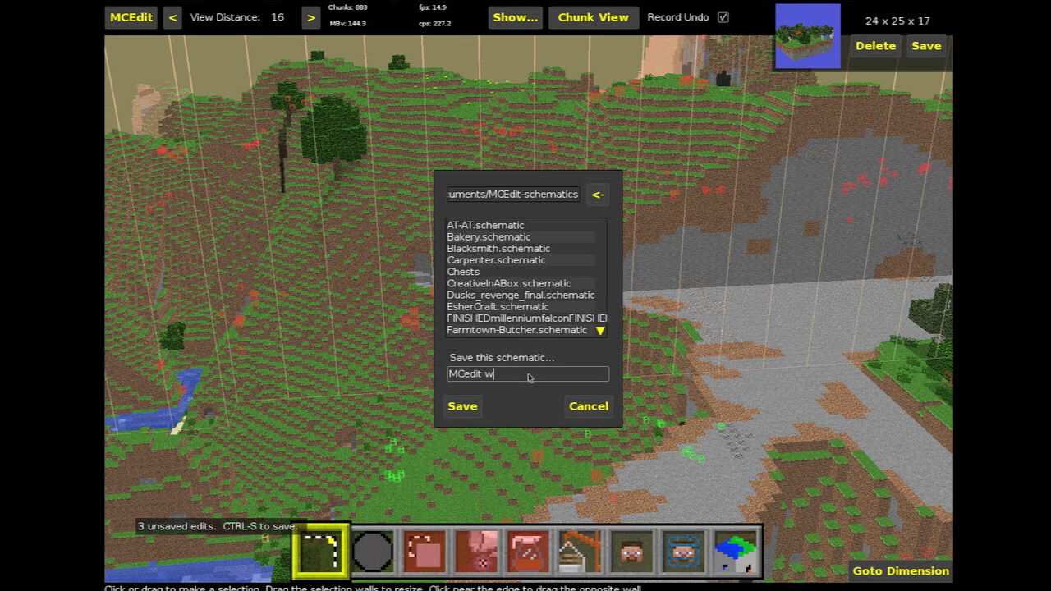
key("BackSpace")
key("BackSpace")
key("BackSpace")
key("BackSpace")
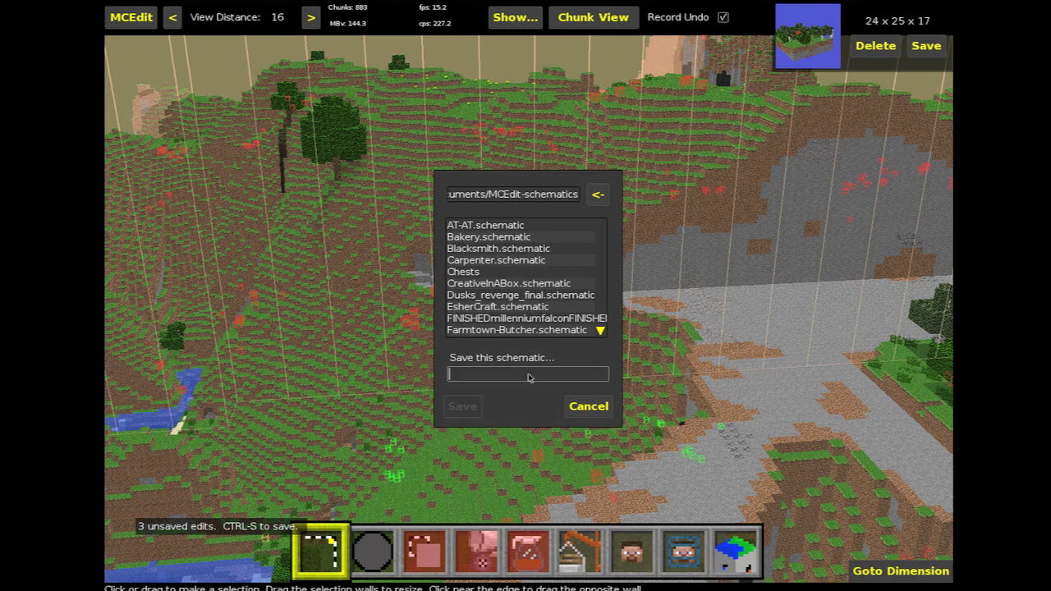
type("bit of land")
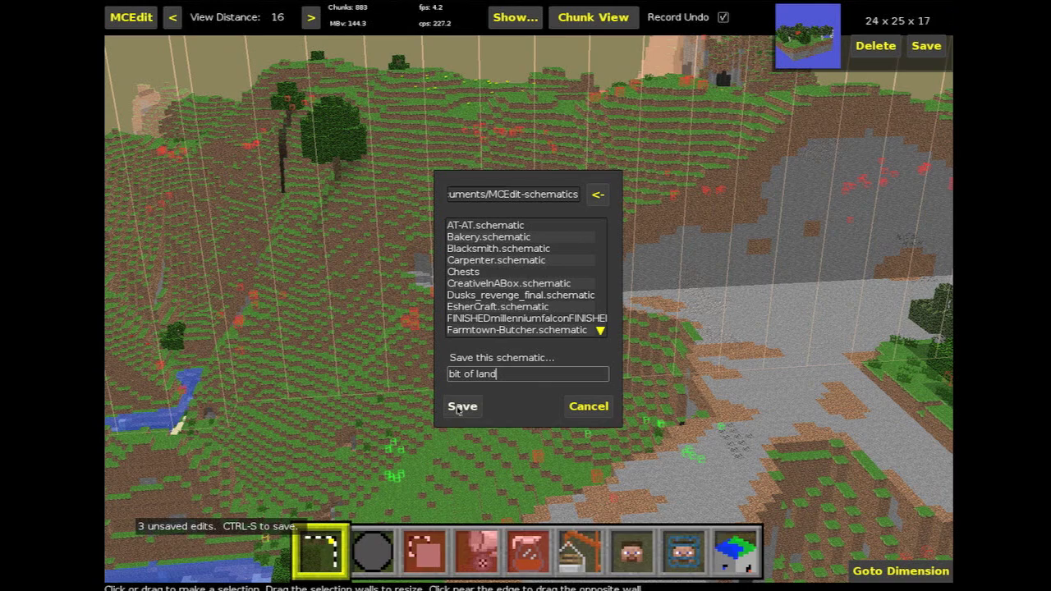
left_click(459, 408)
Browse the saved schematics and open Bakery.schematic for import over the plateau
right_click(615, 391)
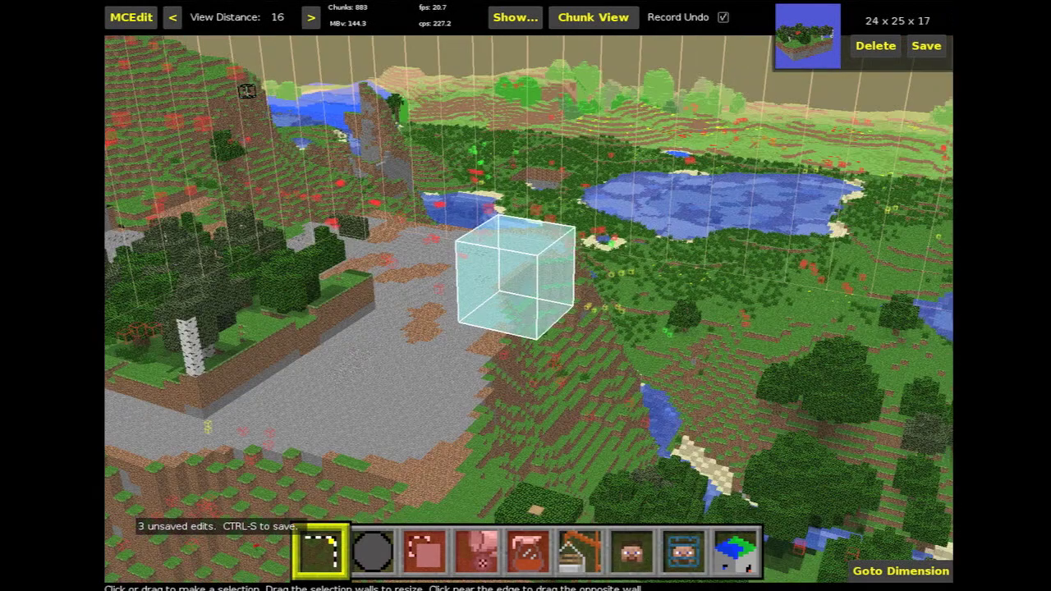
key("a")
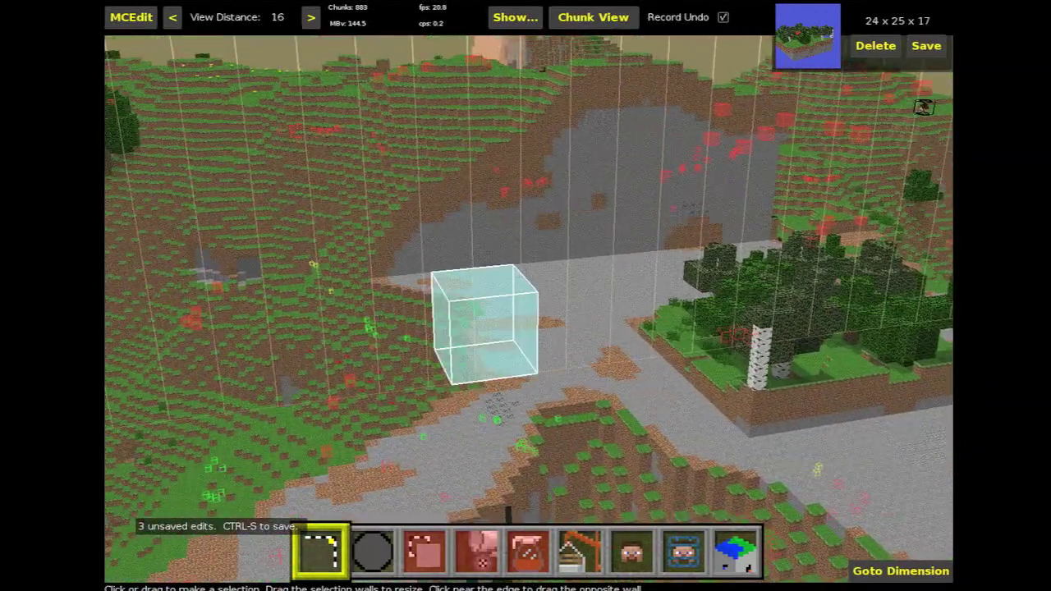
right_click(616, 392)
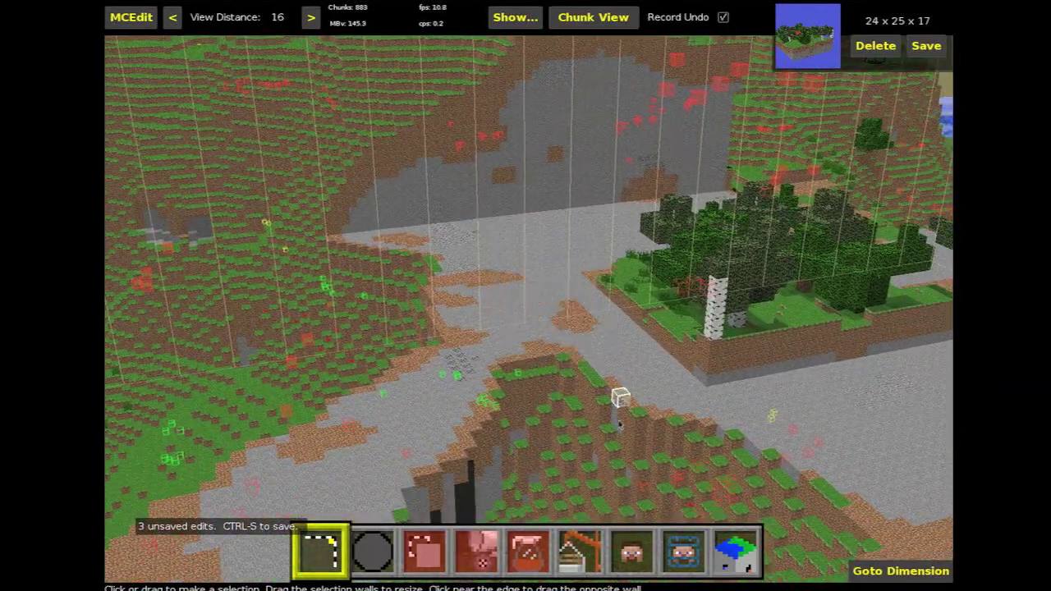
left_click(577, 546)
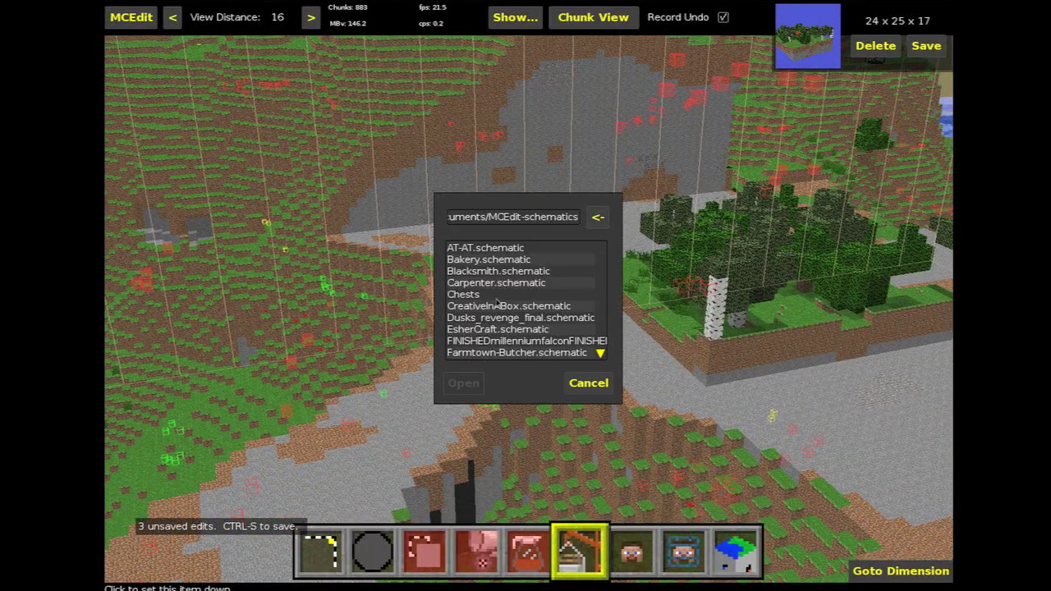
scroll(489, 265, "down", 15)
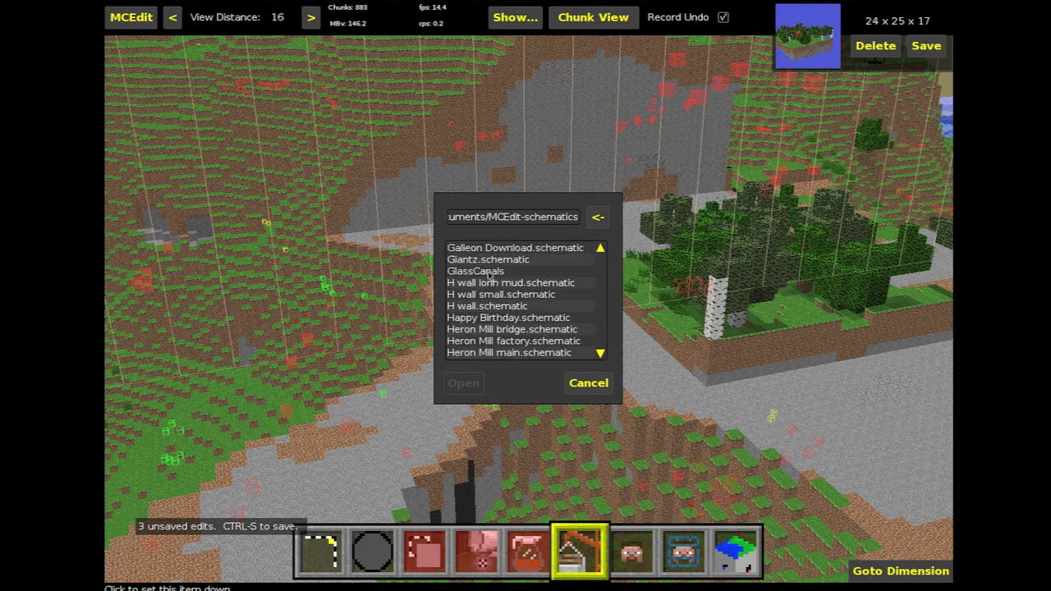
scroll(491, 292, "down", 8)
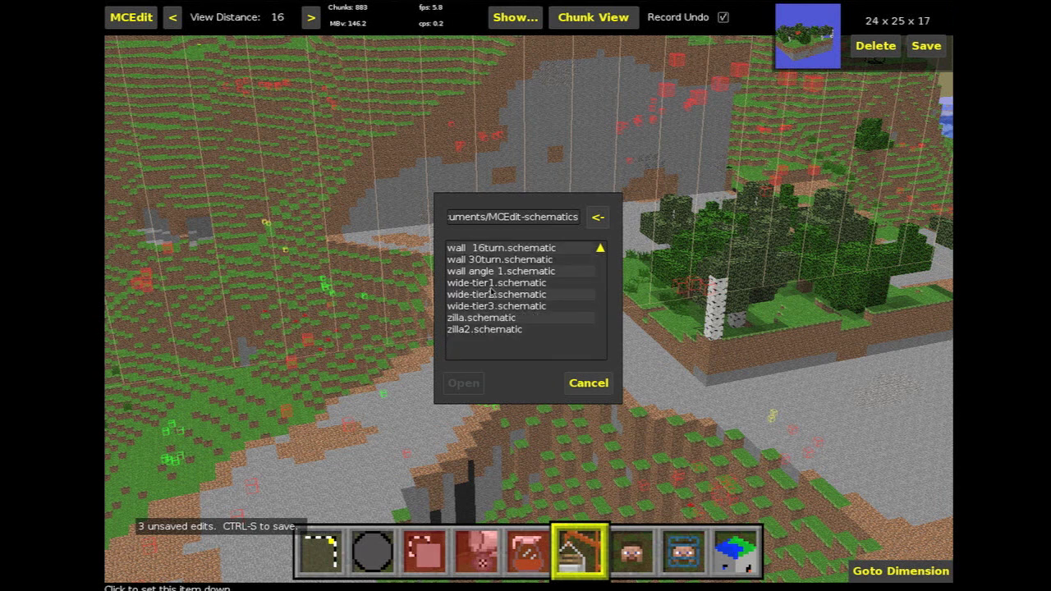
scroll(491, 291, "up", 12)
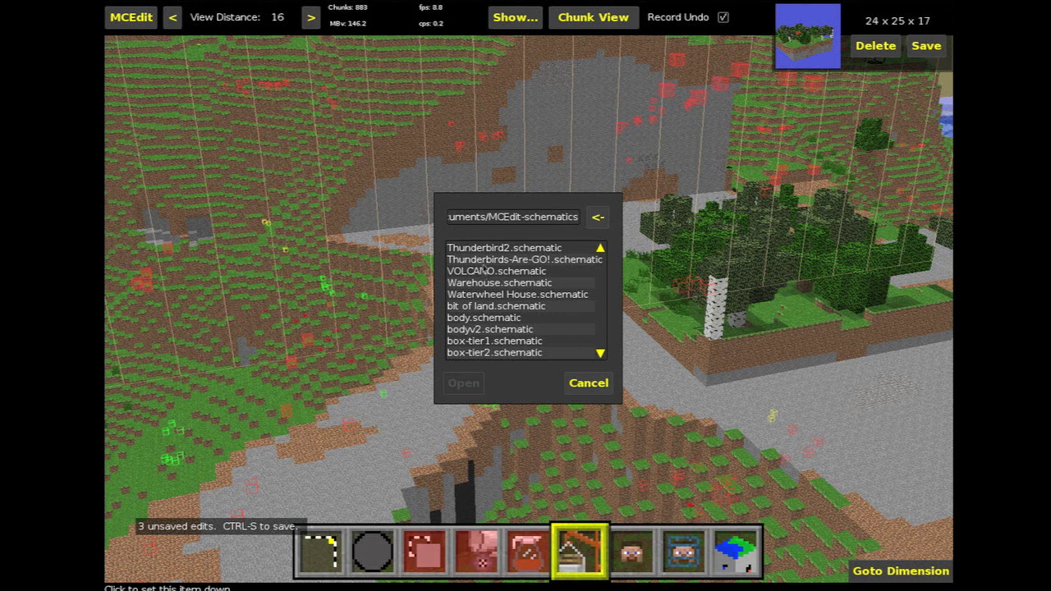
scroll(484, 269, "up", 5)
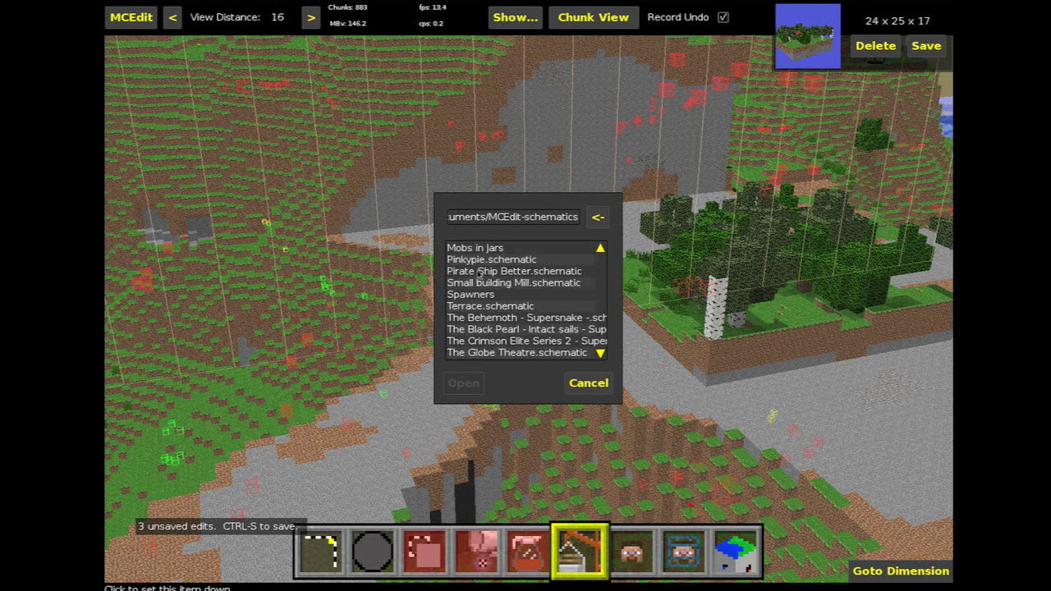
scroll(479, 275, "up", 5)
scroll(478, 274, "up", 10)
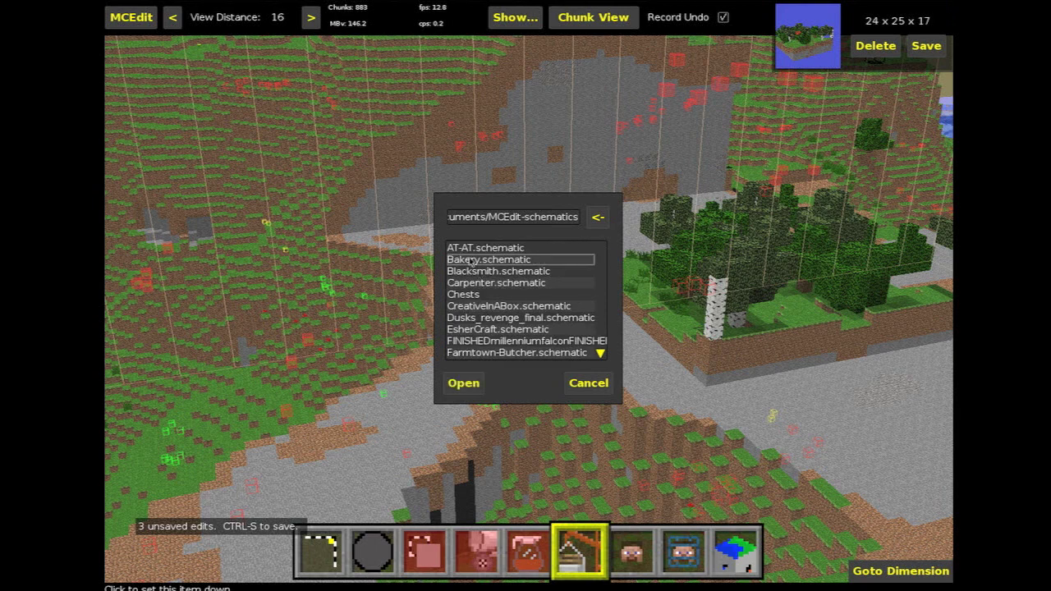
left_click(464, 384)
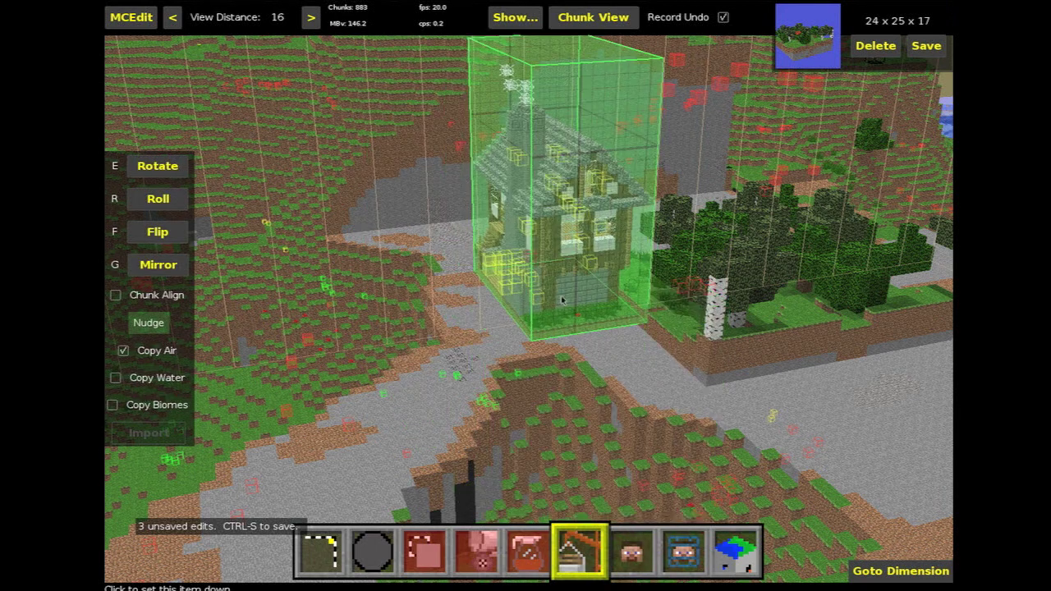
Set the bakery down on the stone plateau next to the imported forest
key("s")
key("d")
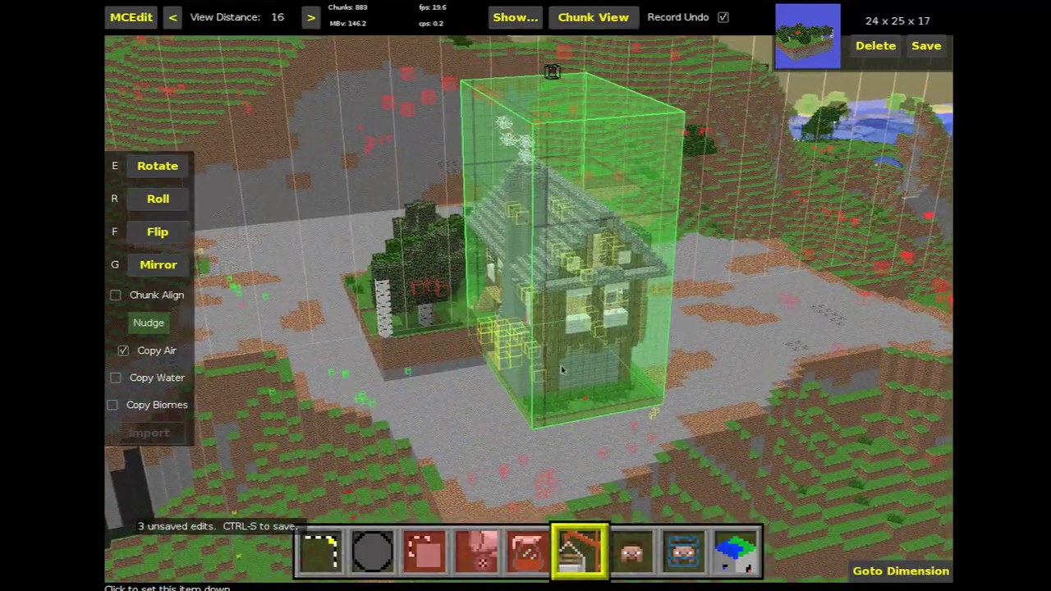
left_click(574, 397)
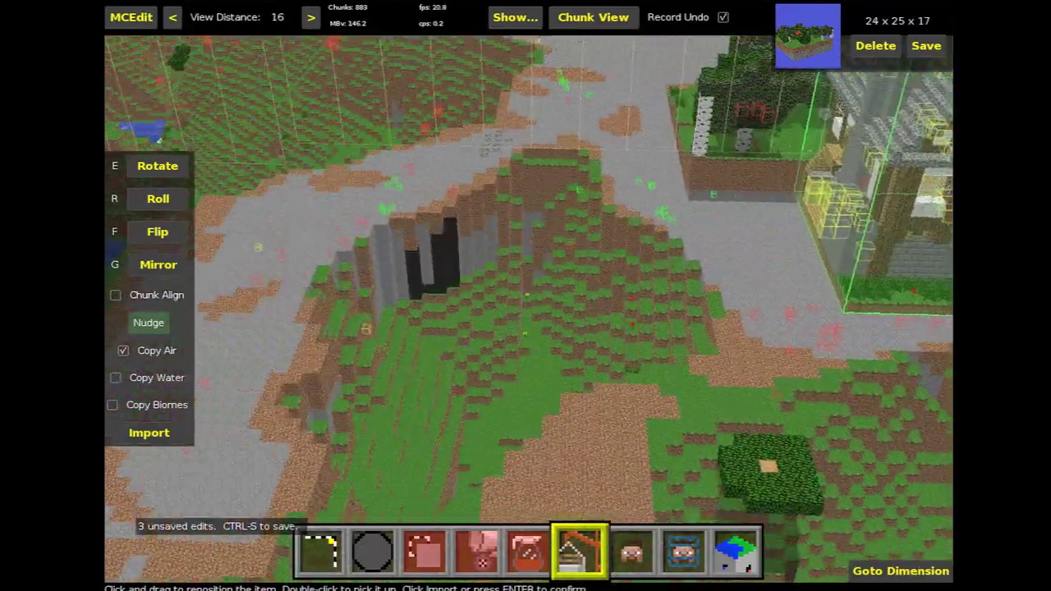
Nudge the bakery a few blocks sideways away from the forest and a few blocks forward toward the viewer
key("w")
key("a")
key("w")
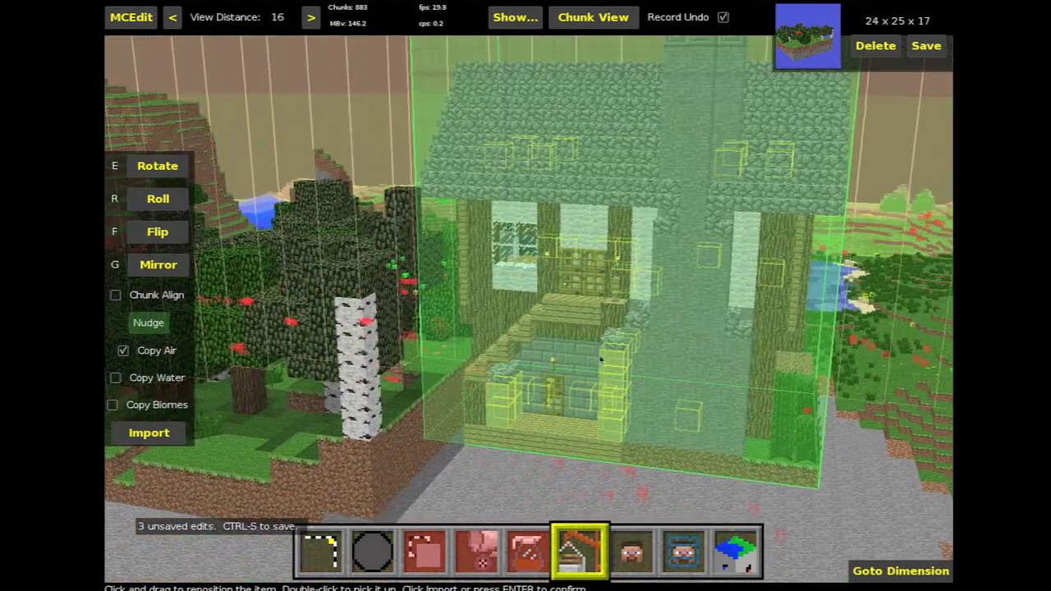
right_click(194, 332)
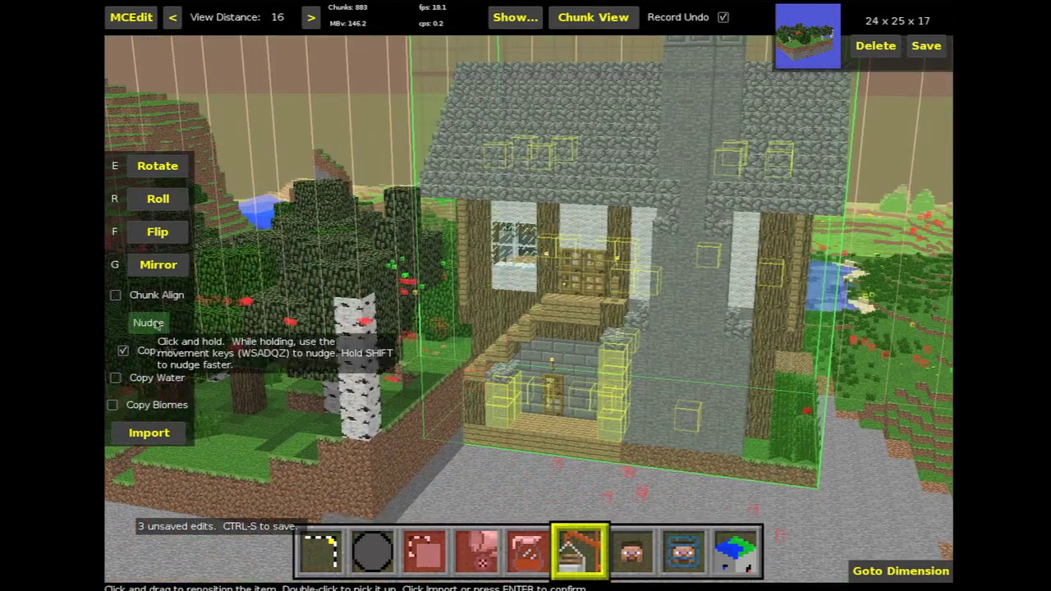
left_click(156, 325)
key("d")
key("d")
key("d")
key("d")
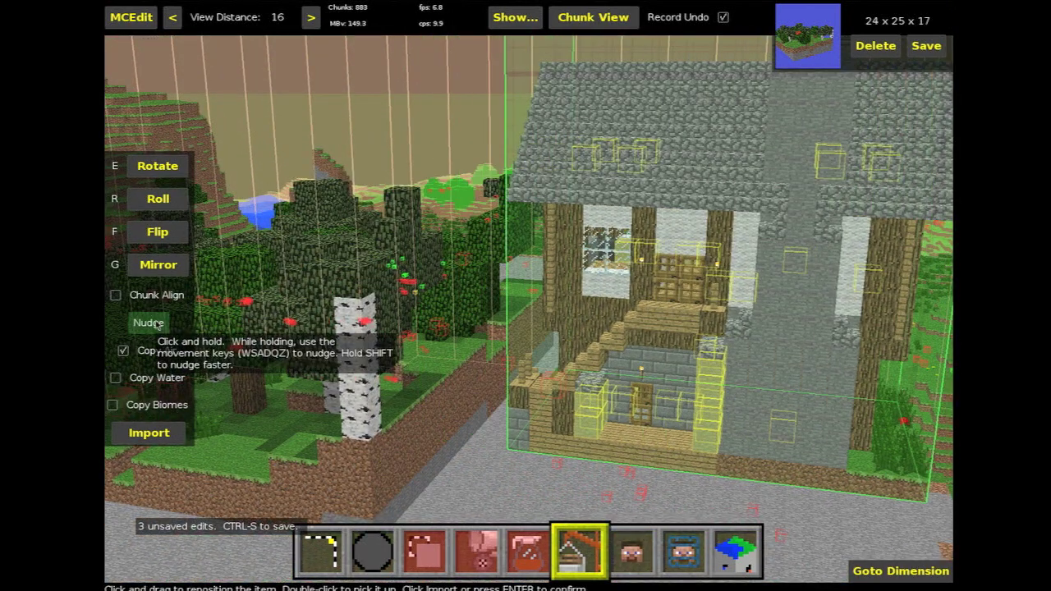
key("s")
key("s")
key("s")
key("s")
key("s")
right_click(275, 327)
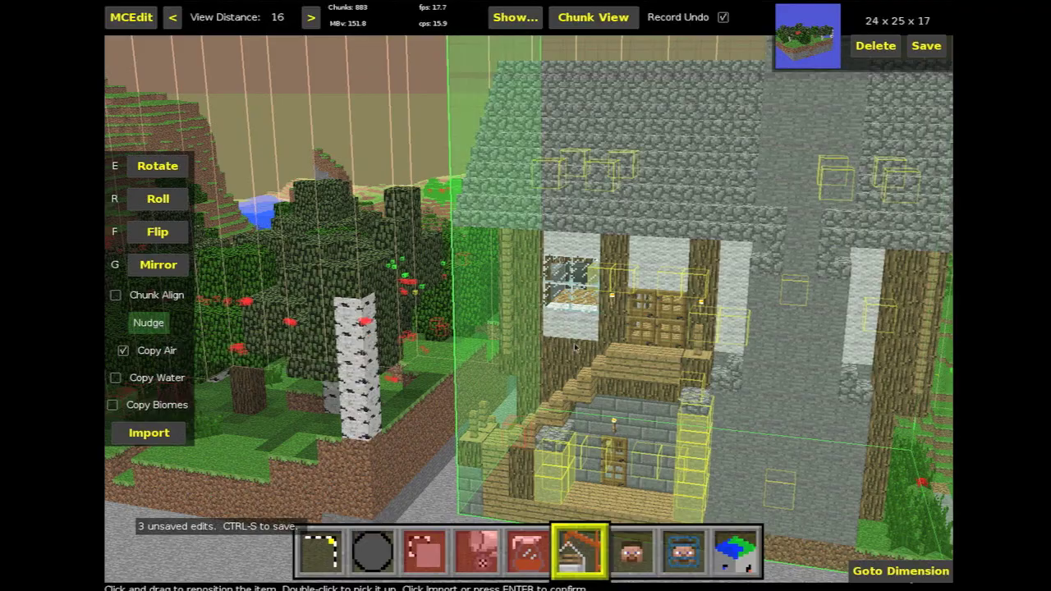
Check the bakery's placement from several sides and import it at the nudged position with air blocks included
key("d")
key("s")
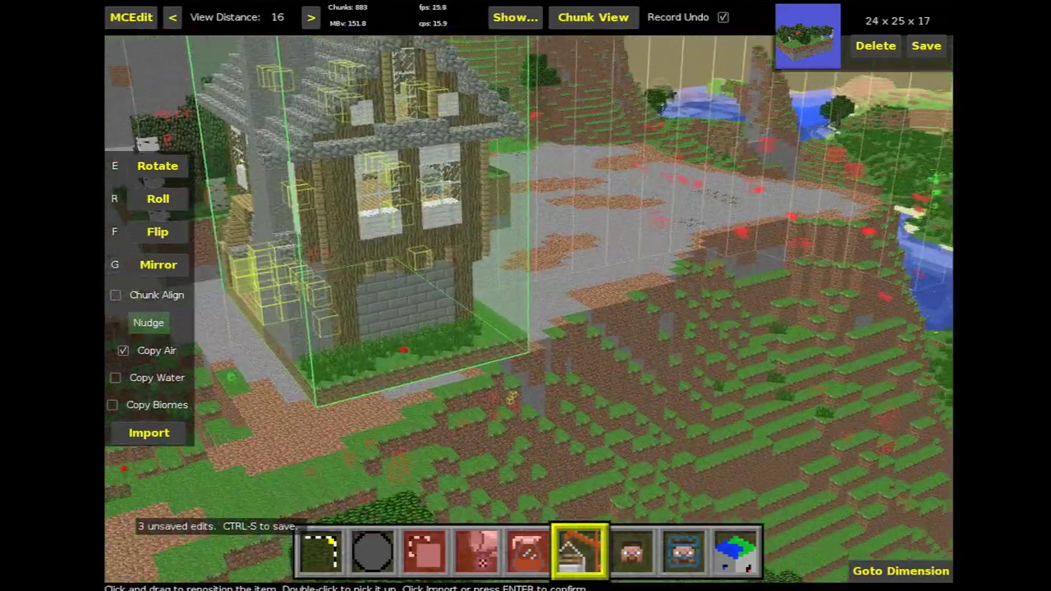
right_click(638, 368)
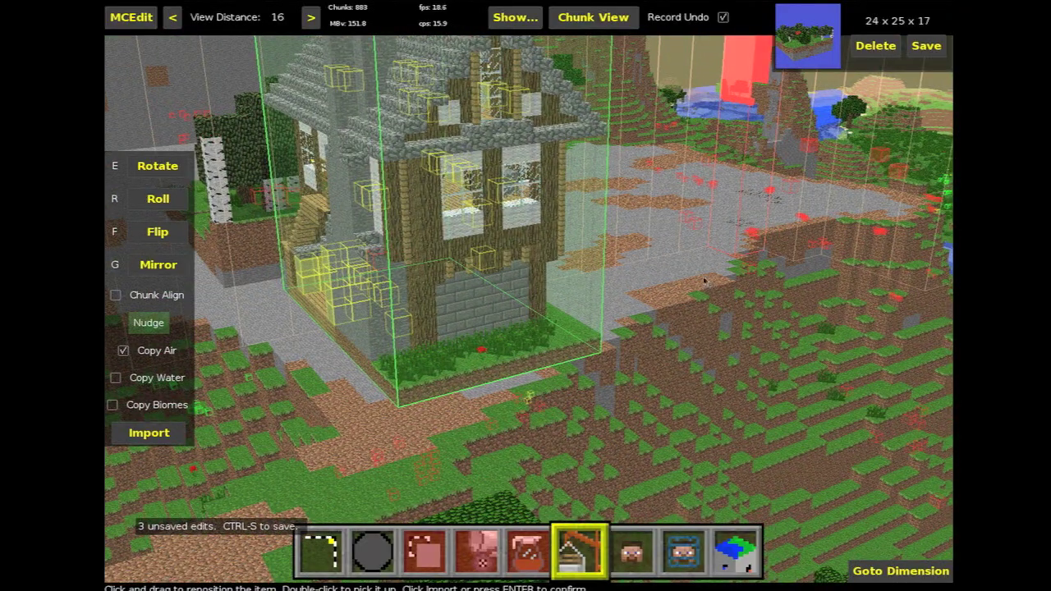
right_click(729, 239)
key("a")
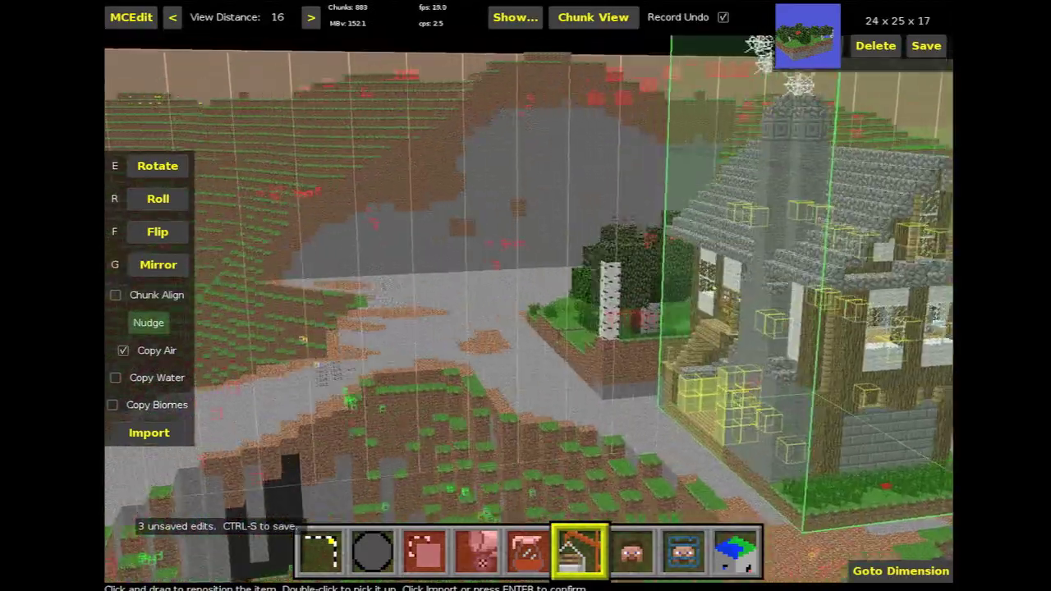
key("s")
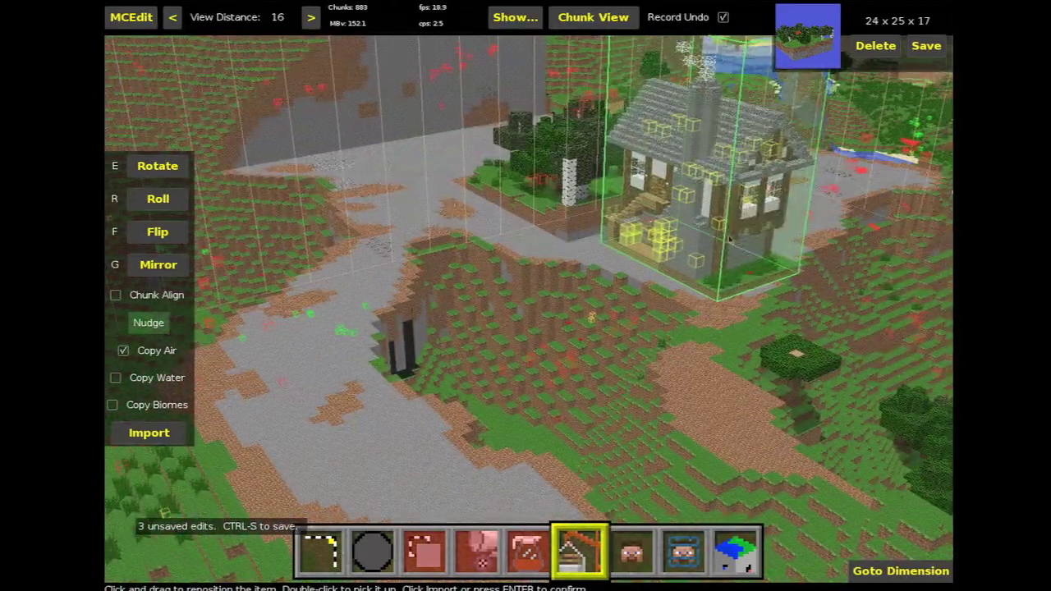
right_click(380, 221)
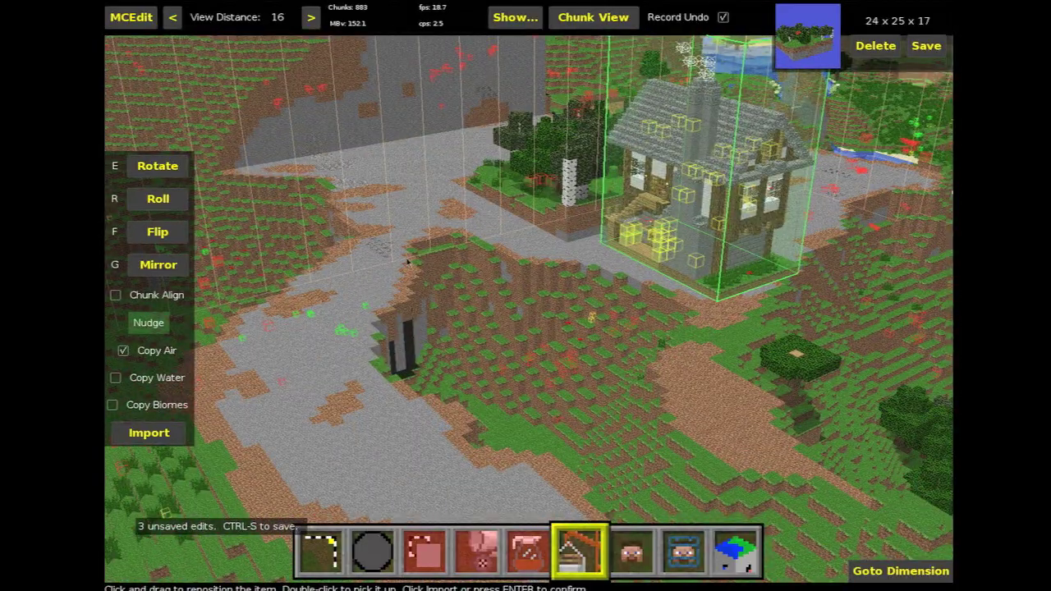
right_click(573, 312)
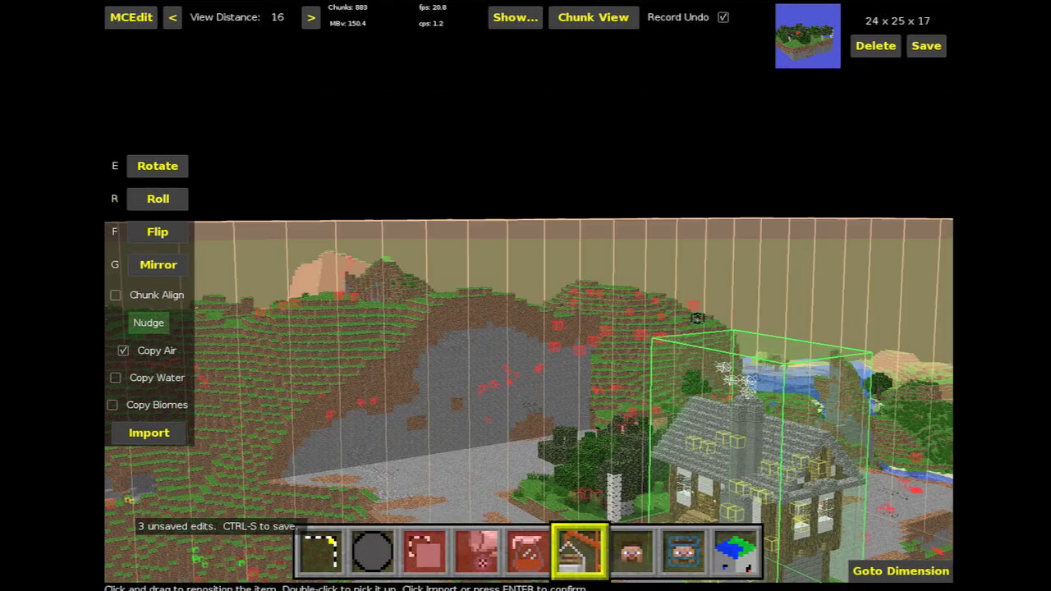
right_click(740, 348)
left_click(160, 432)
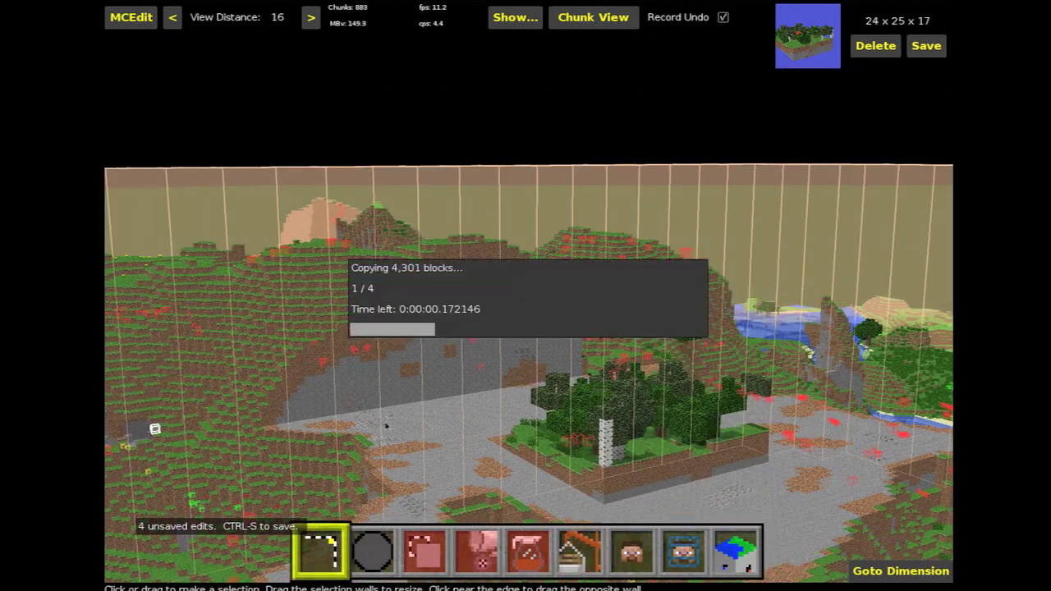
Clear the selection around the imported bakery and inspect the building and the neighbouring forest from close up and from a distance
right_click(727, 399)
key("w")
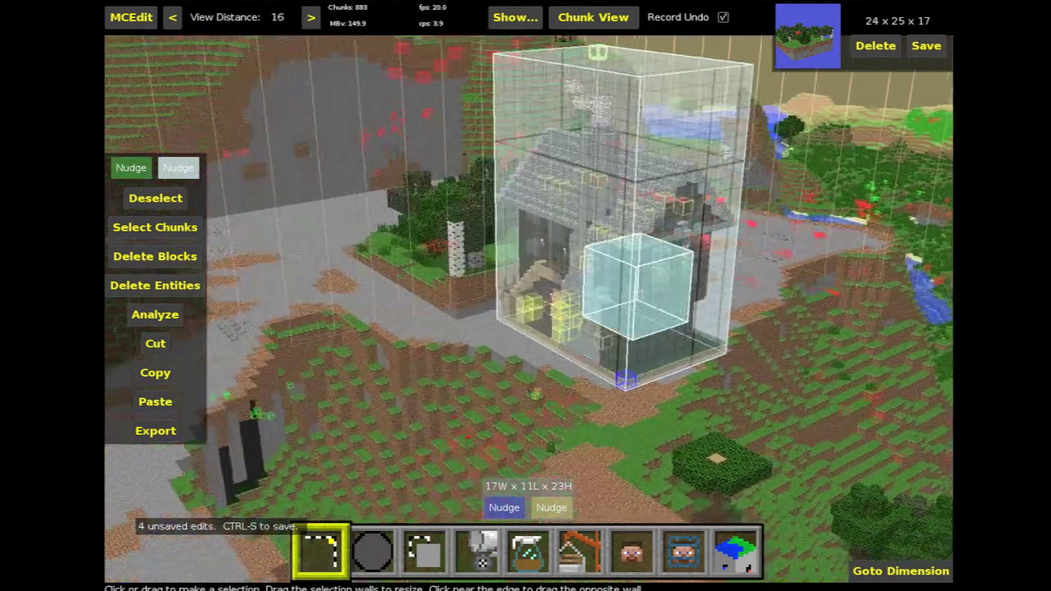
key("d")
right_click(739, 389)
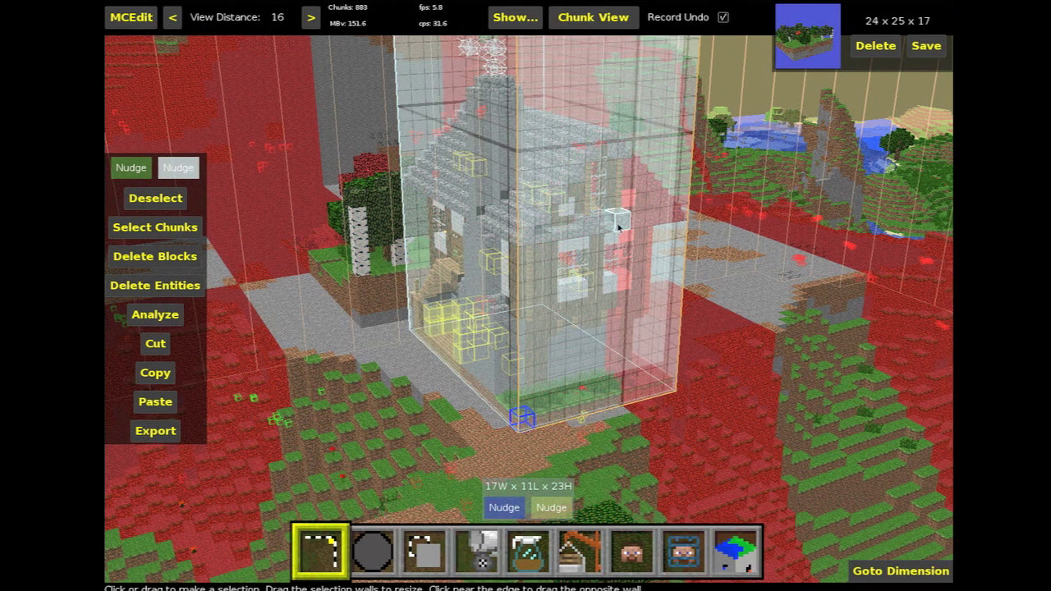
left_click(152, 199)
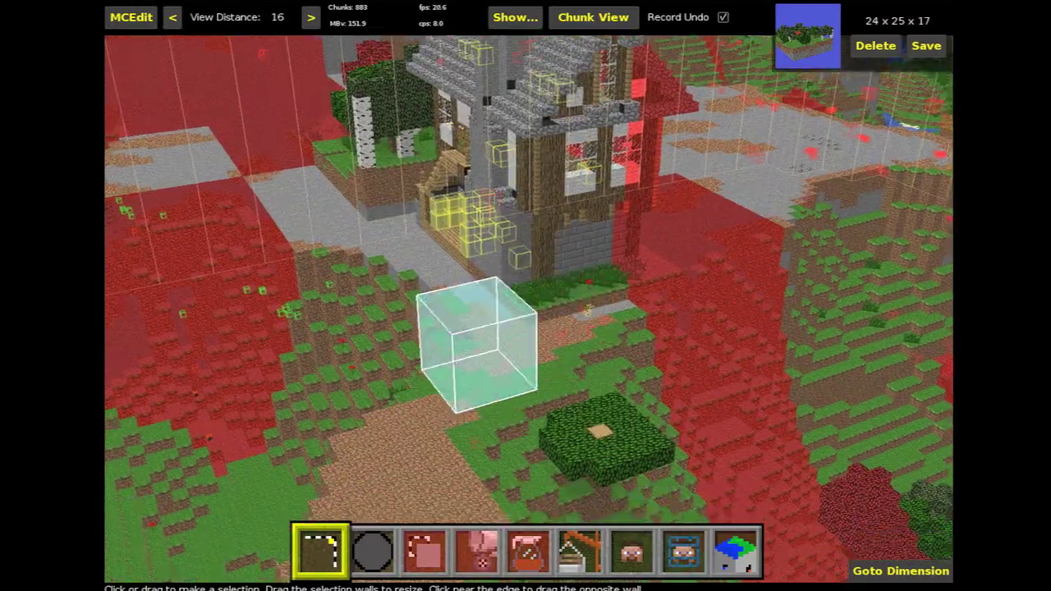
key("w")
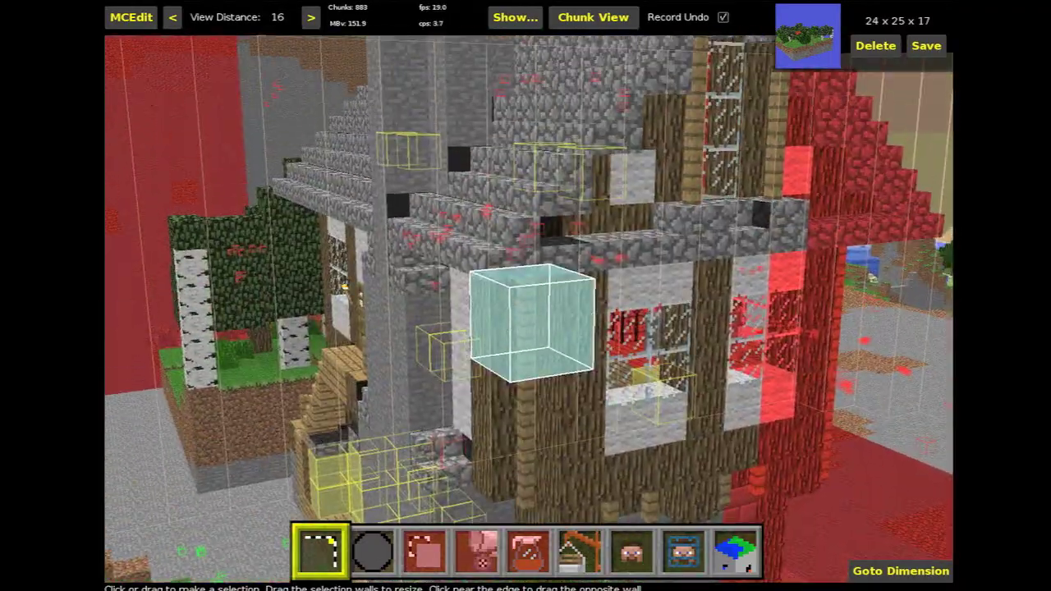
key("a")
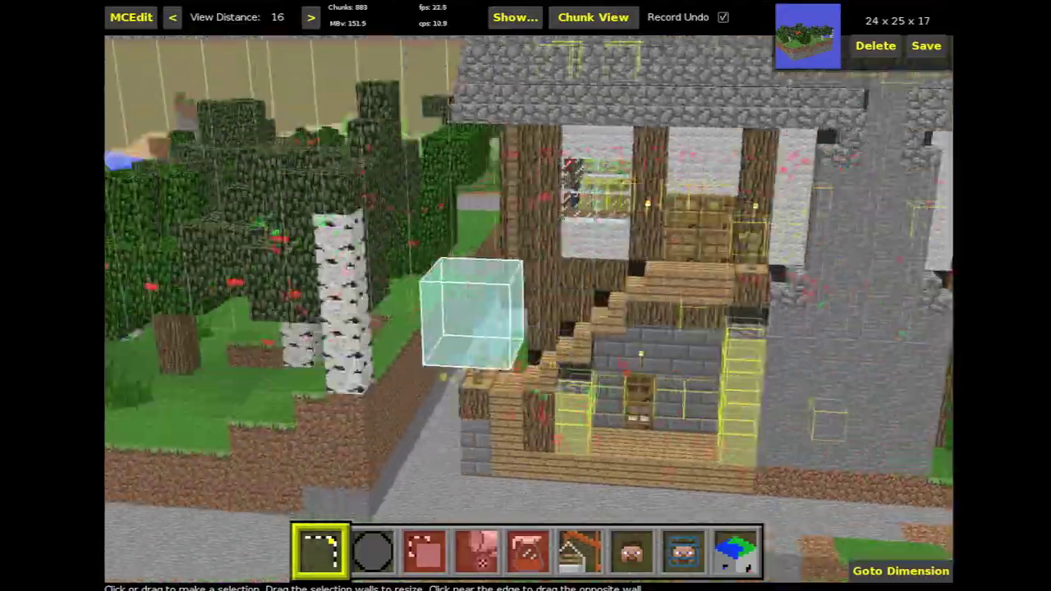
key("s")
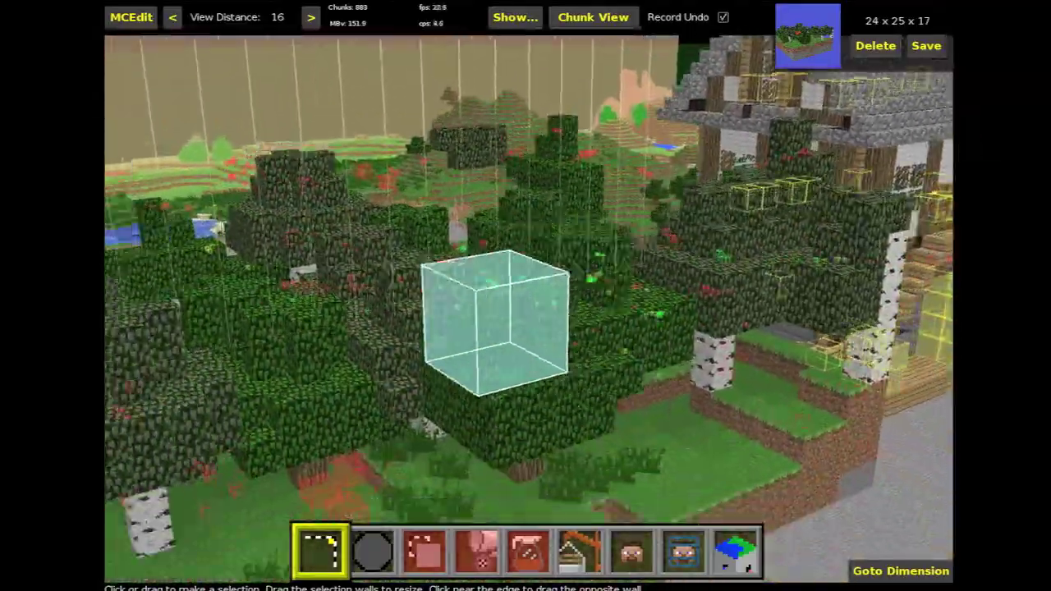
key("s")
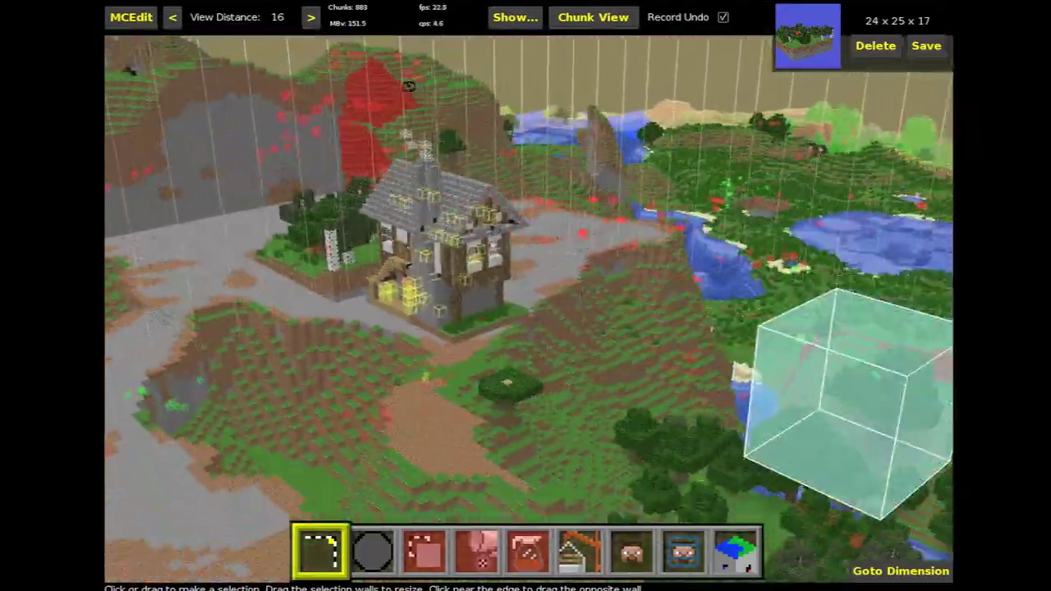
key("w")
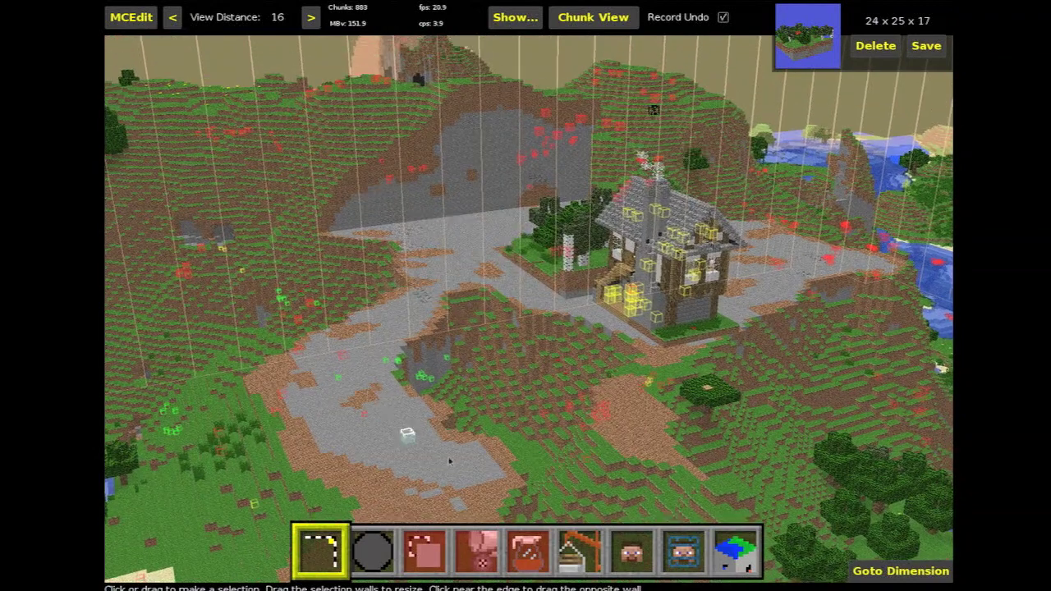
Open AT-AT.schematic and import the walker onto the ground in front of the plateau
left_click(575, 550)
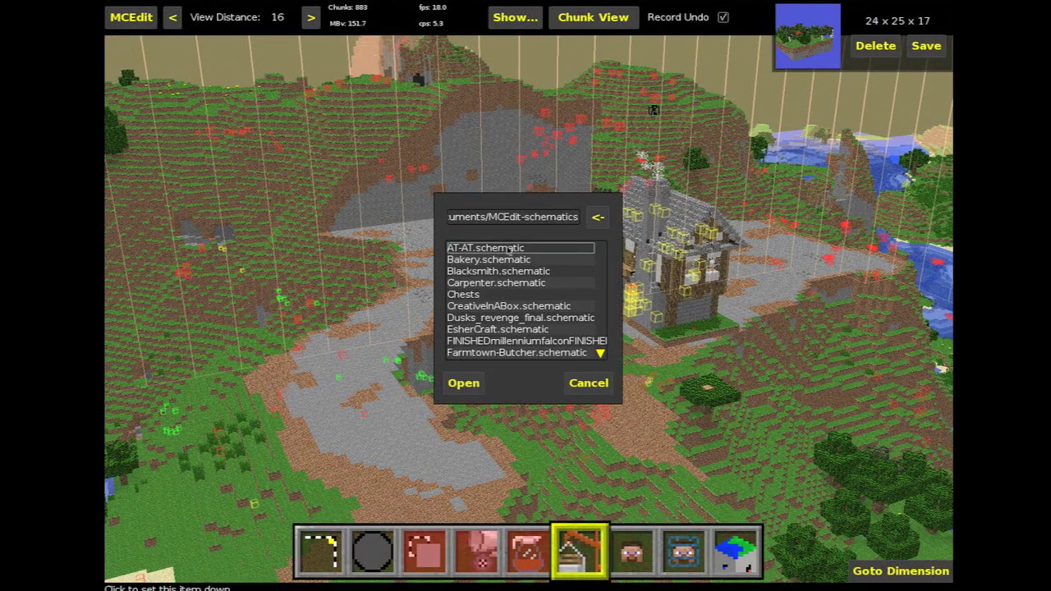
left_click(463, 383)
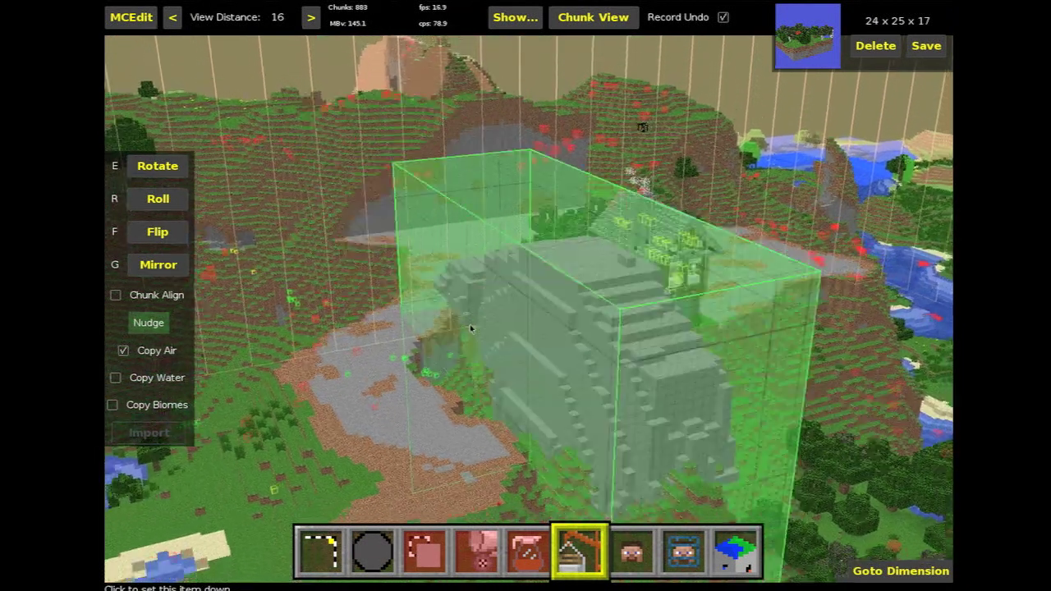
key("s")
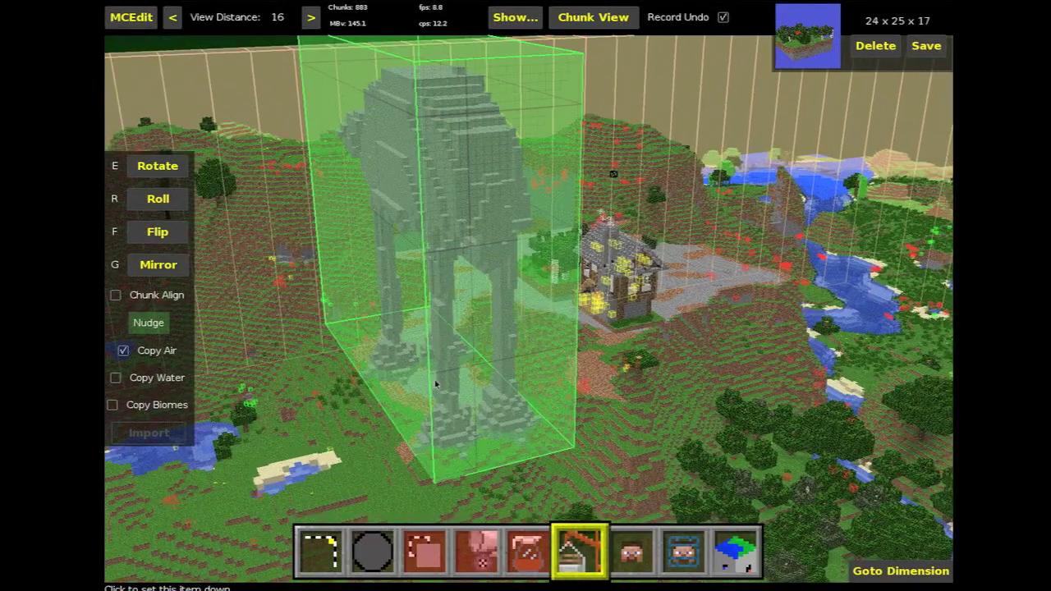
left_click(435, 384)
left_click(147, 435)
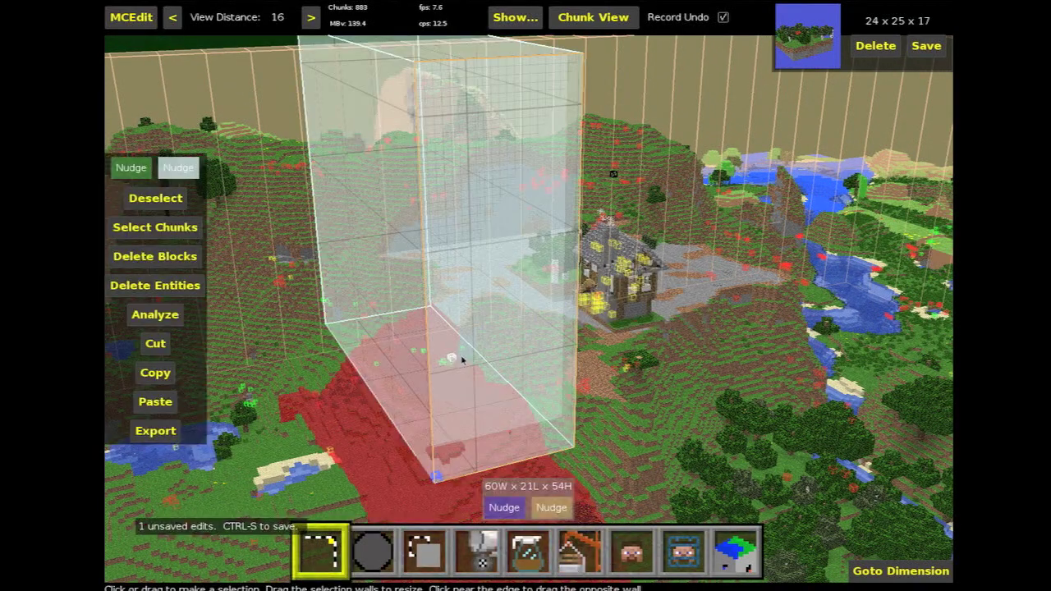
View the imported AT-AT walker from several sides and copy the selected 60 x 21 x 54 block volume
right_click(462, 358)
key("a")
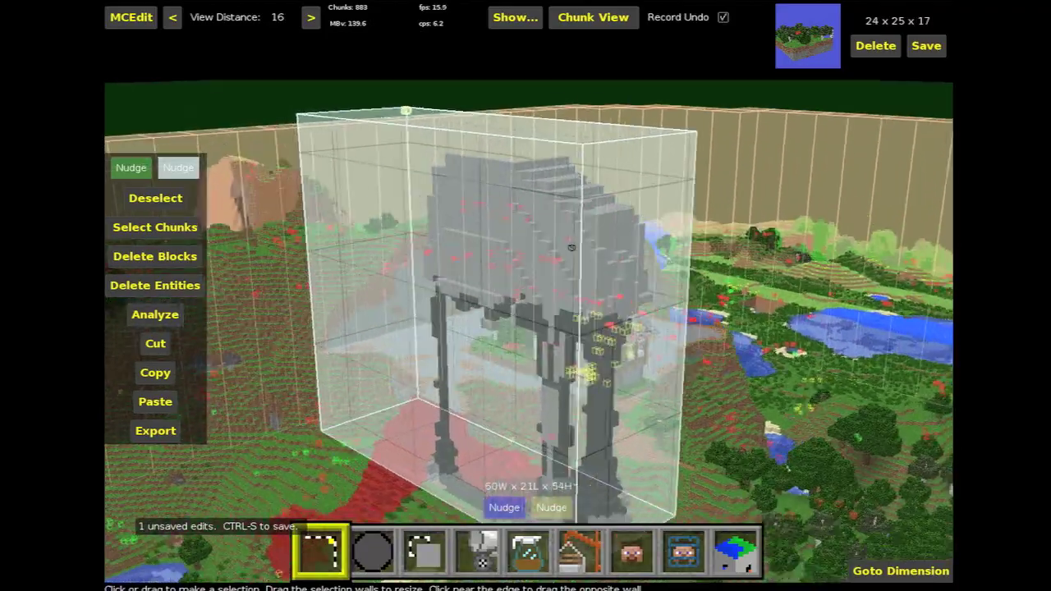
key("a")
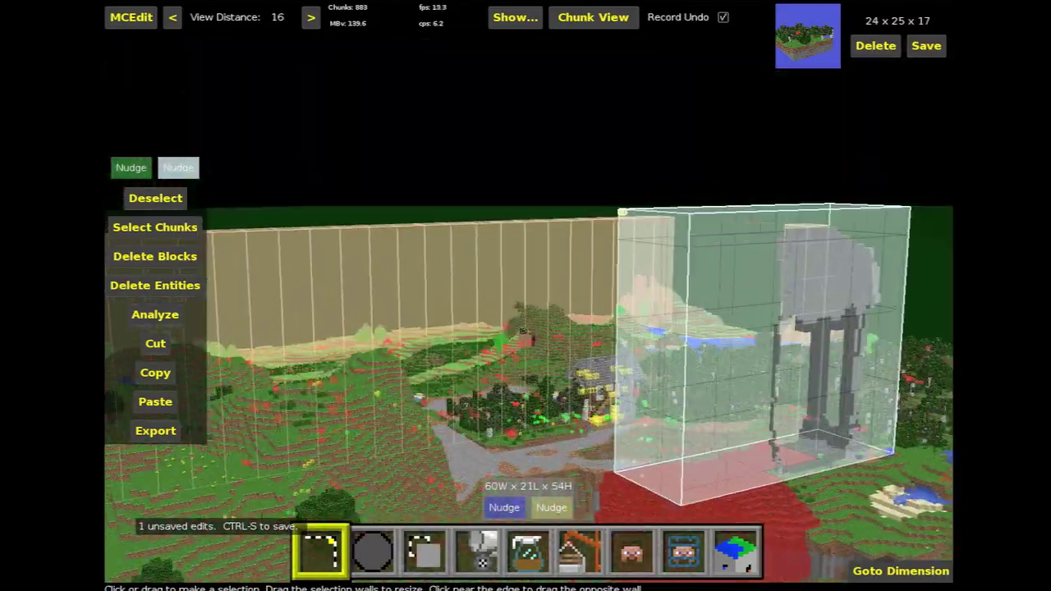
key("a")
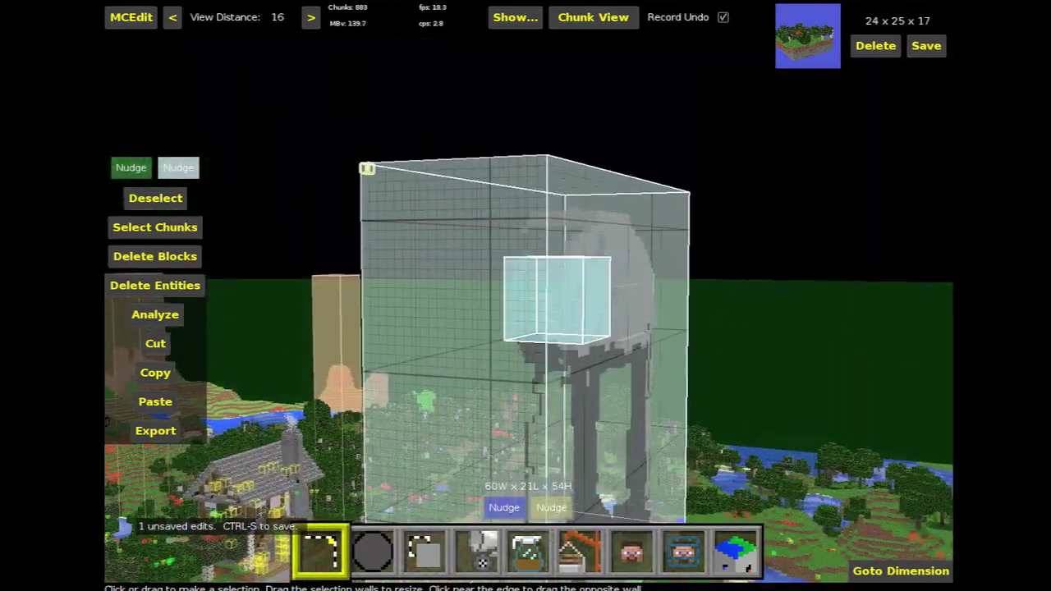
right_click(476, 373)
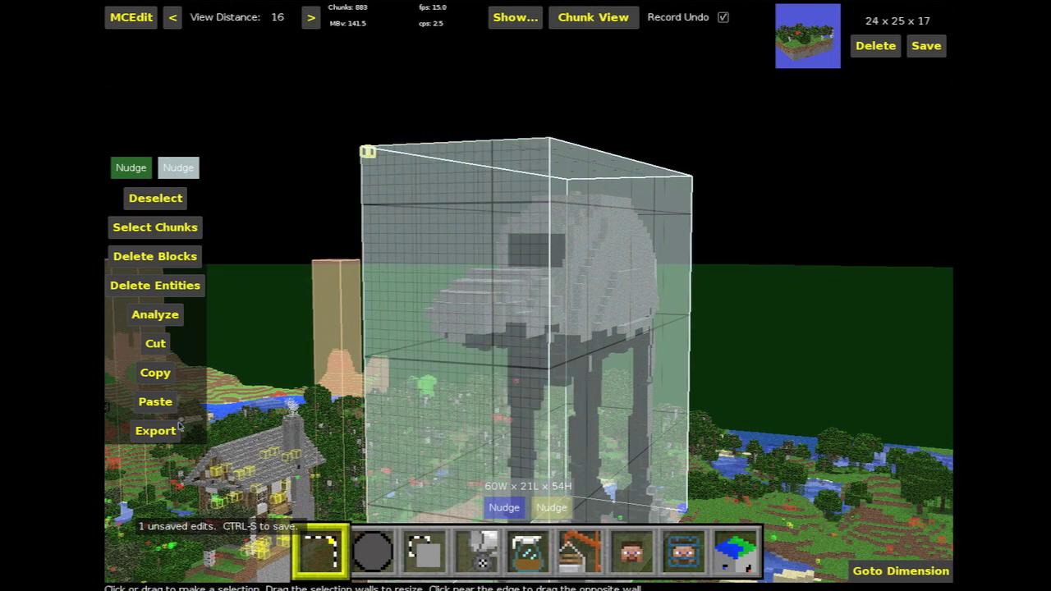
left_click(156, 373)
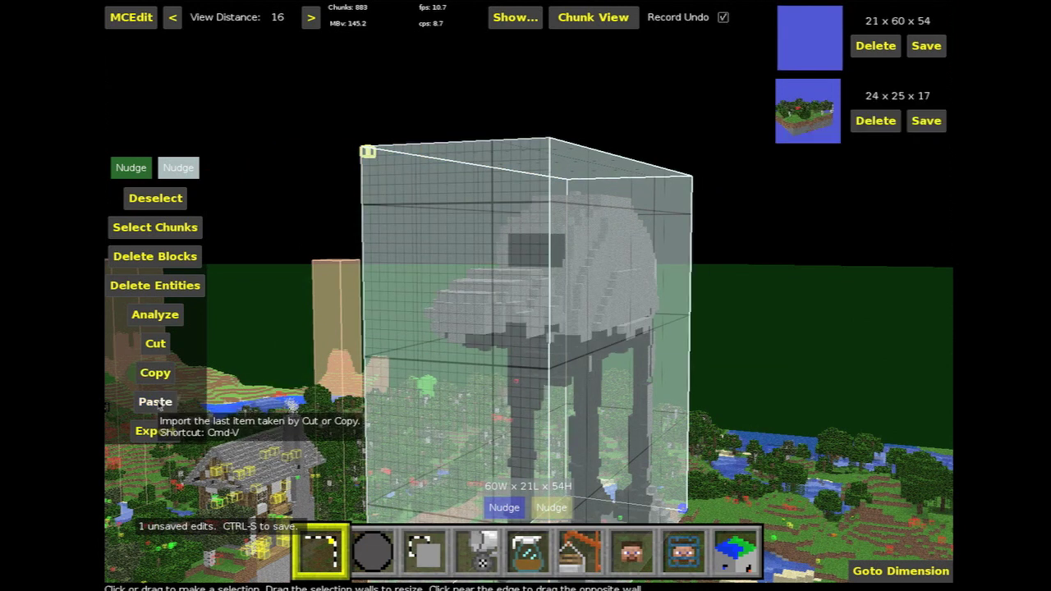
Paste the copied AT-AT walker and set it down among the trees some distance from the original
left_click(155, 401)
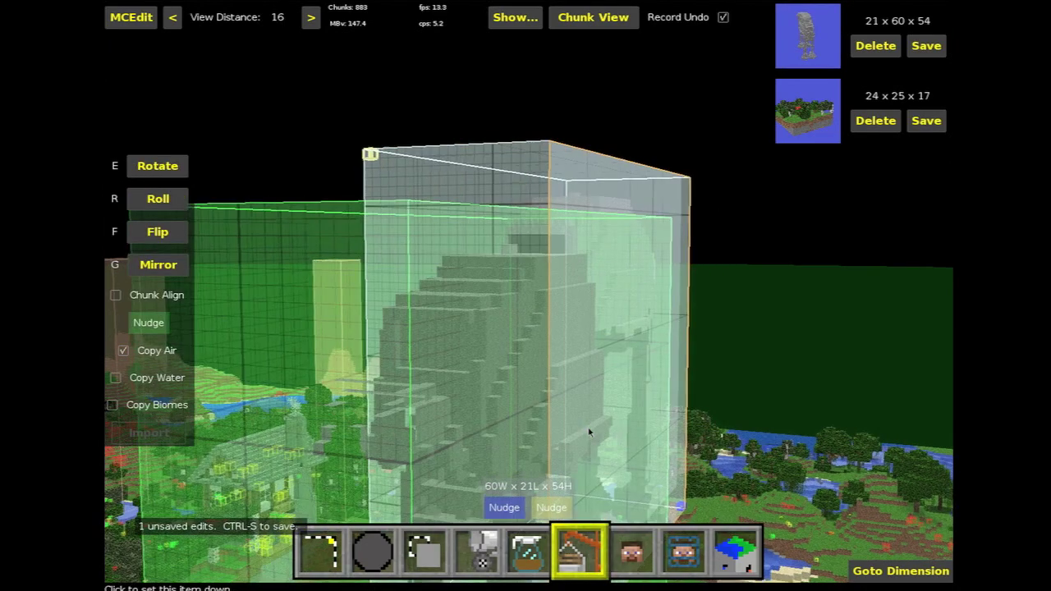
key("s")
key("d")
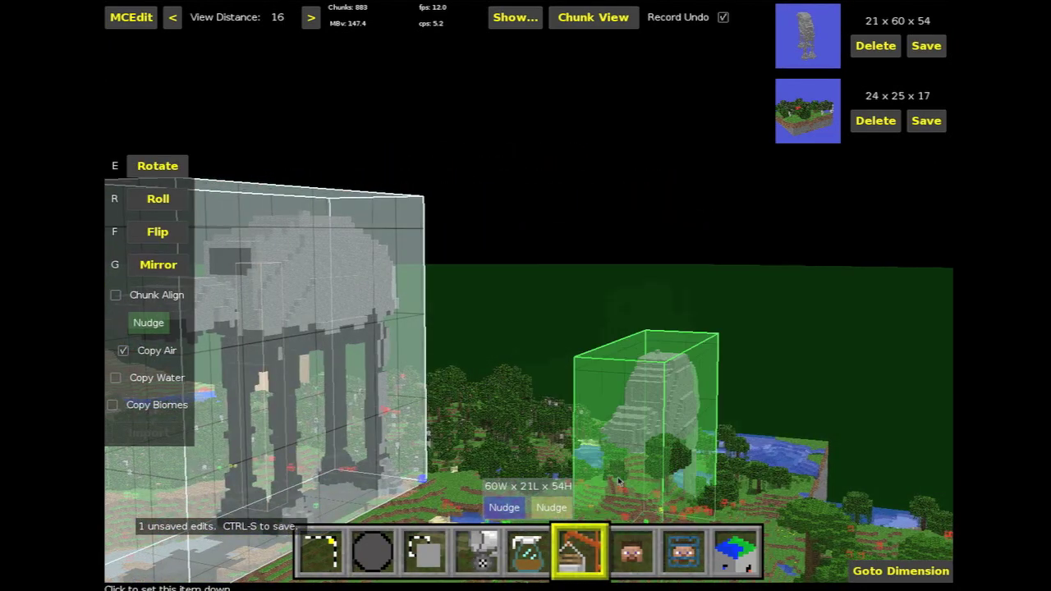
left_click(620, 481)
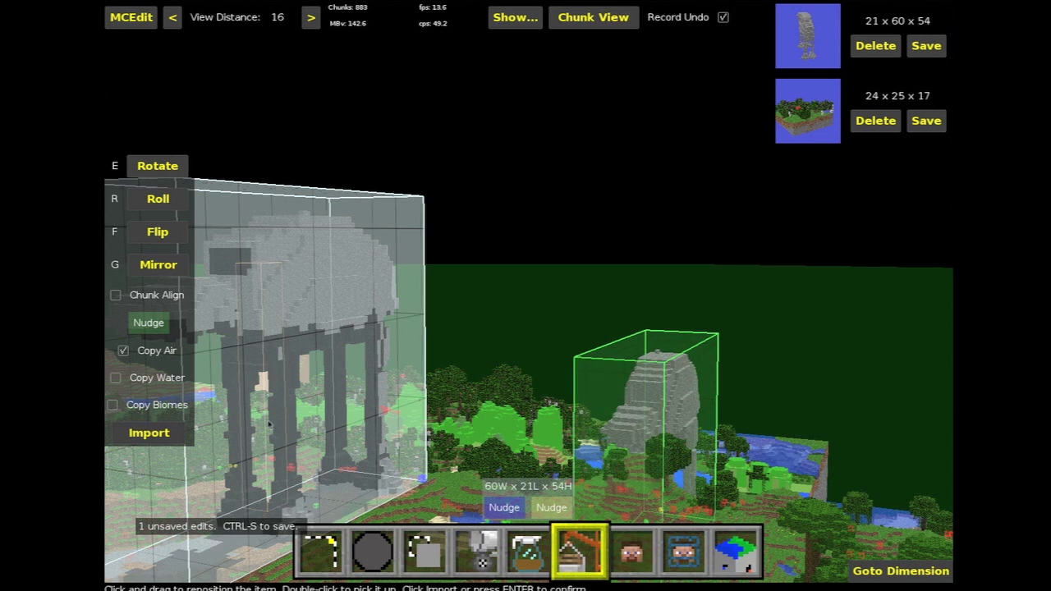
Nudge the pasted AT-AT walker upward until its legs stand clear of the ground
left_click(146, 320)
key("q")
key("q")
key("q")
key("q")
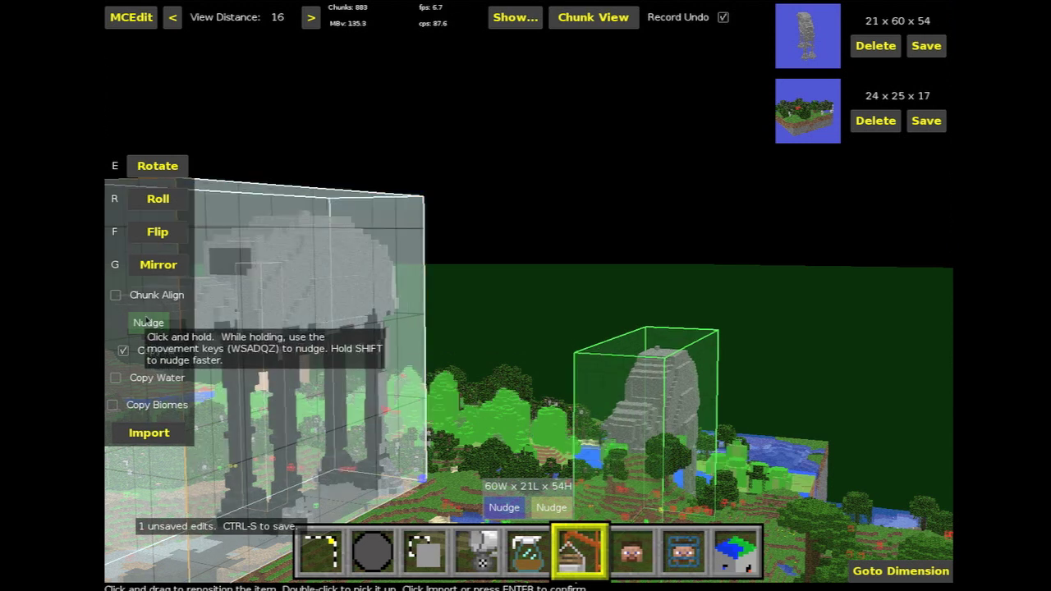
key("q")
left_click_drag(146, 321, 146, 321)
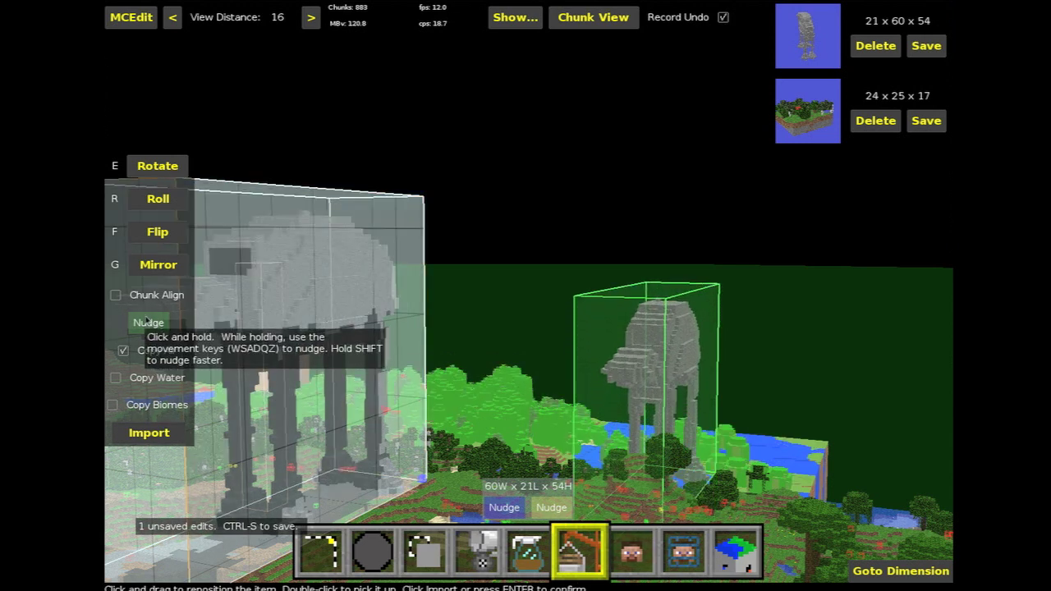
Nudge the pasted AT-AT walker back down toward the ground and import it into the world
key("z")
key("z")
key("z")
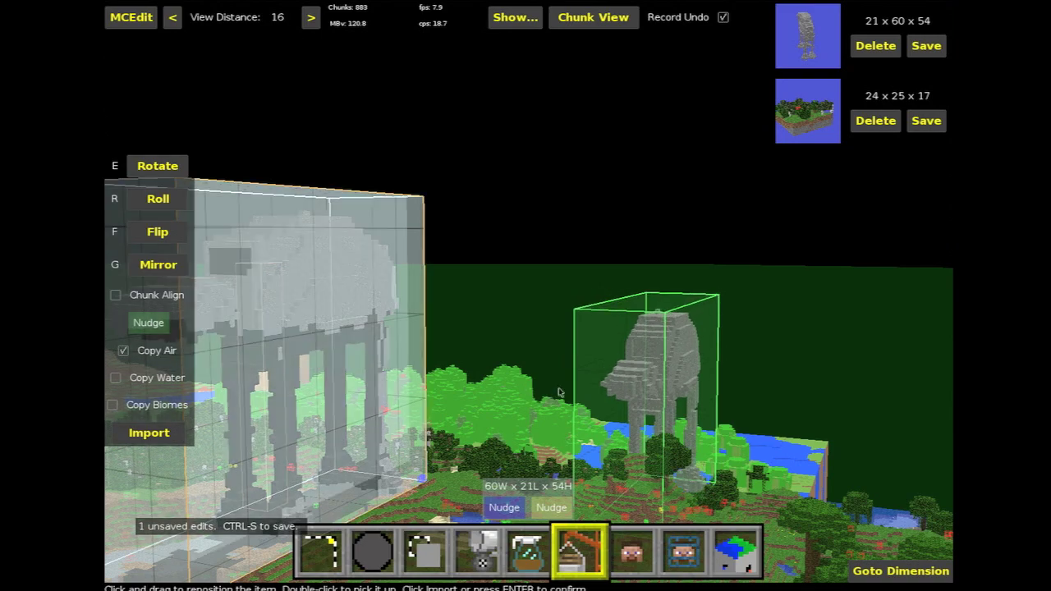
key("w")
key("d")
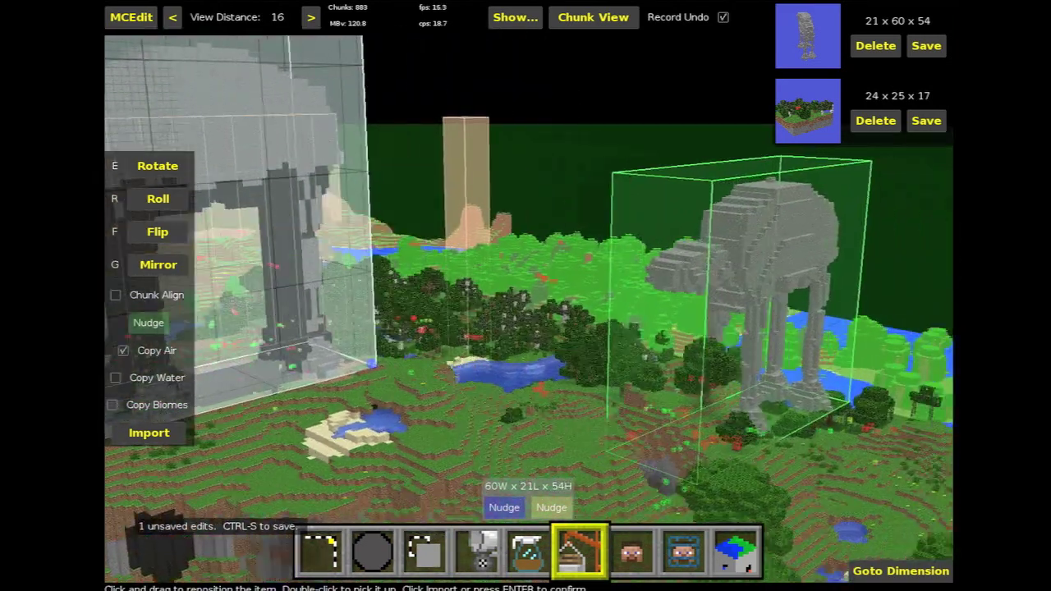
left_click(168, 433)
Select a 23 x 22 x 26 block volume on the hillside beside the stone clearing and analyze its block contents
right_click_drag(511, 352, 754, 404)
key("w")
key("a")
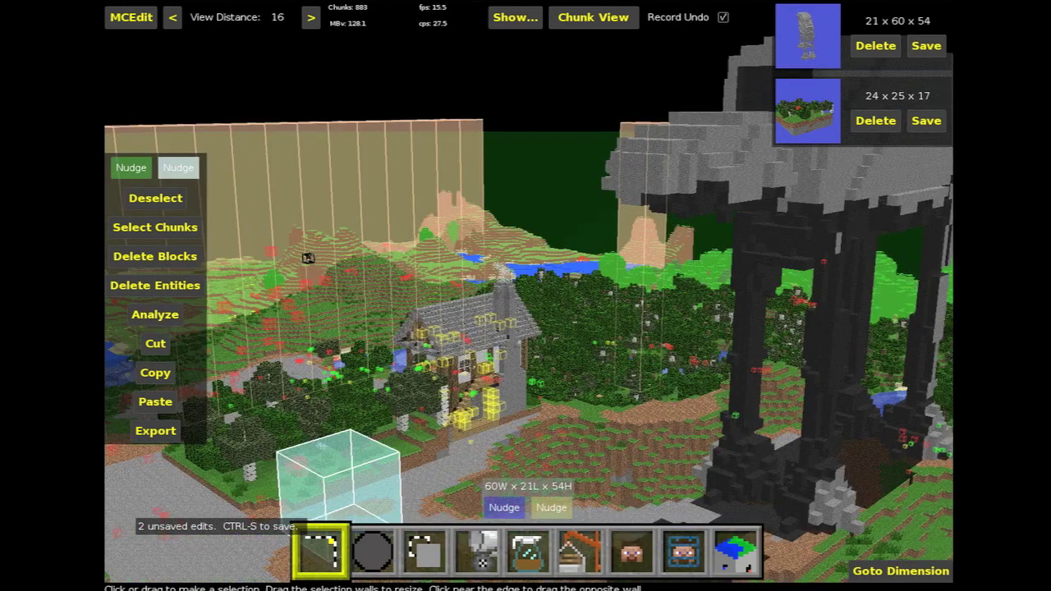
right_click_drag(526, 296, 422, 274)
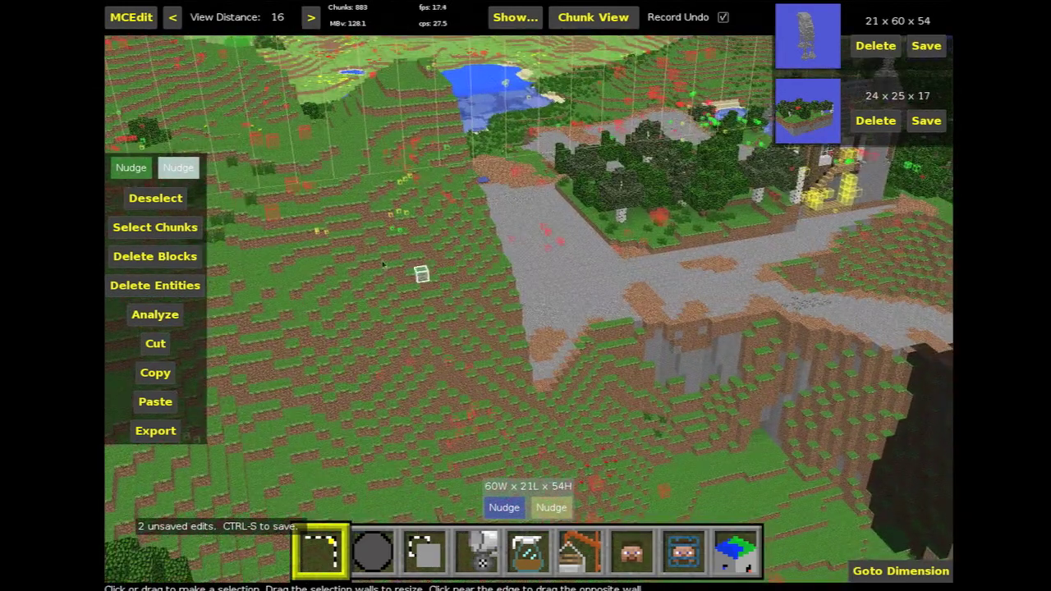
left_click(293, 175)
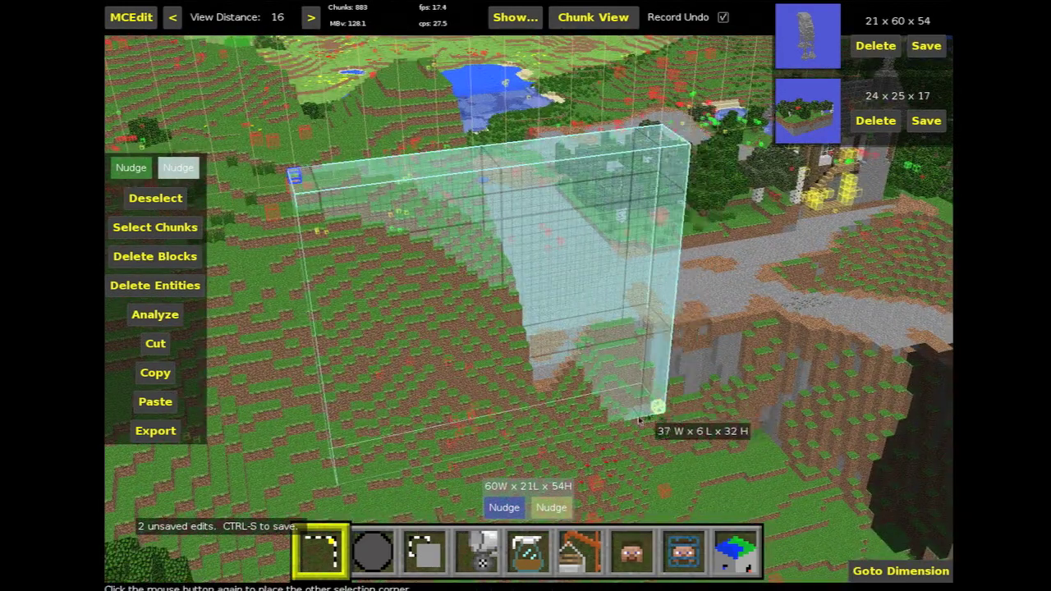
left_click(552, 431)
left_click_drag(485, 347, 513, 404)
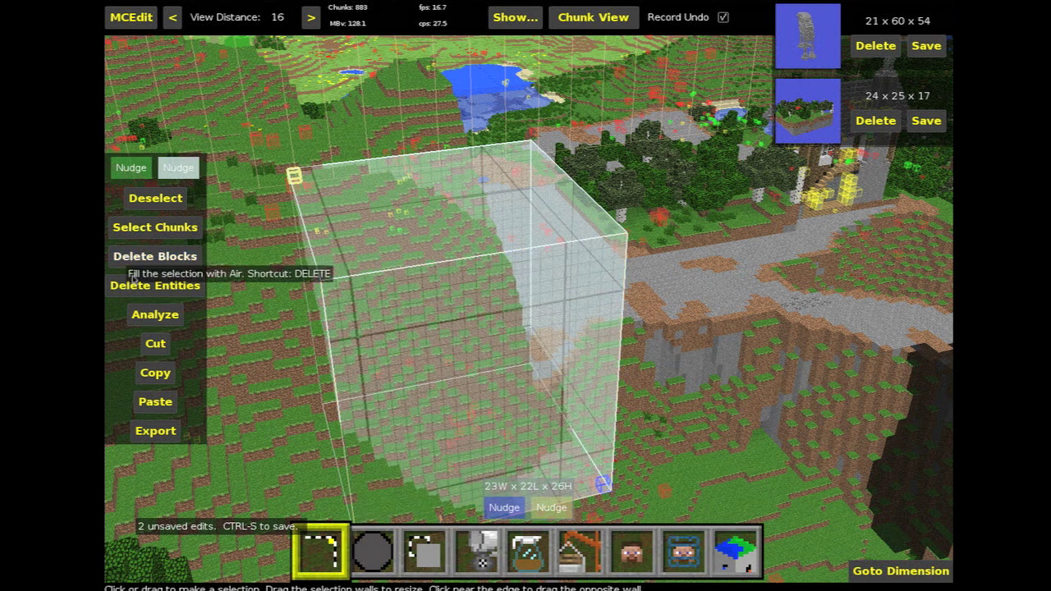
left_click(154, 316)
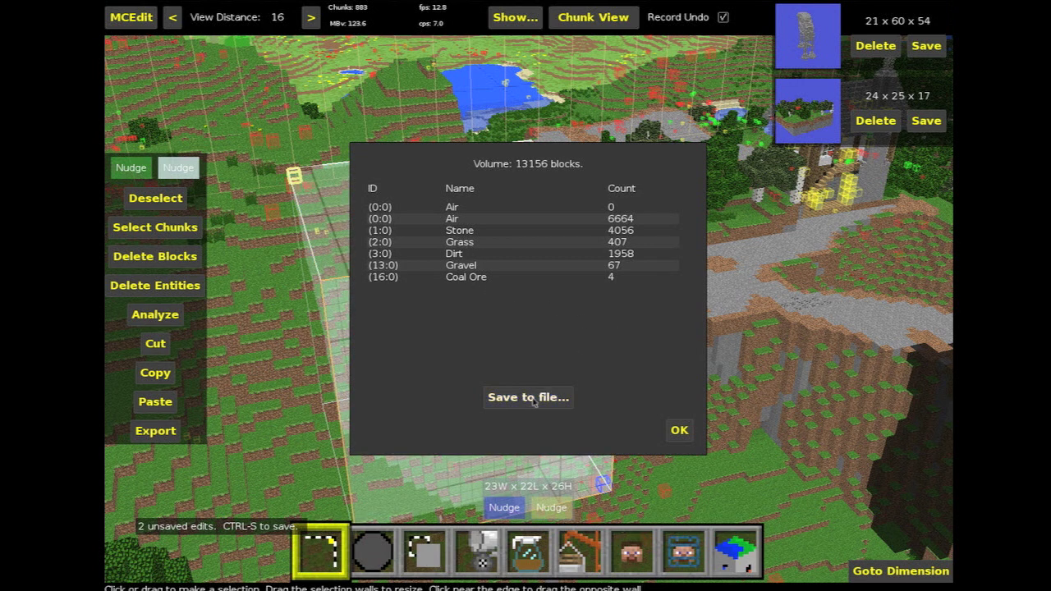
left_click(679, 431)
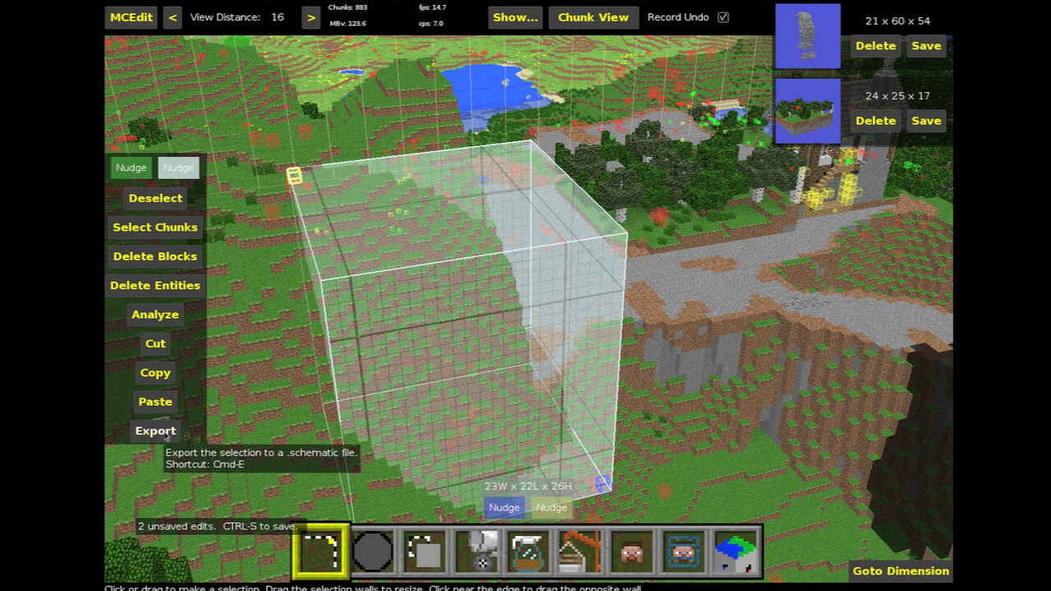
Look over the bakery, the copied forest and the selected hillside from several sides and heights
right_click(227, 410)
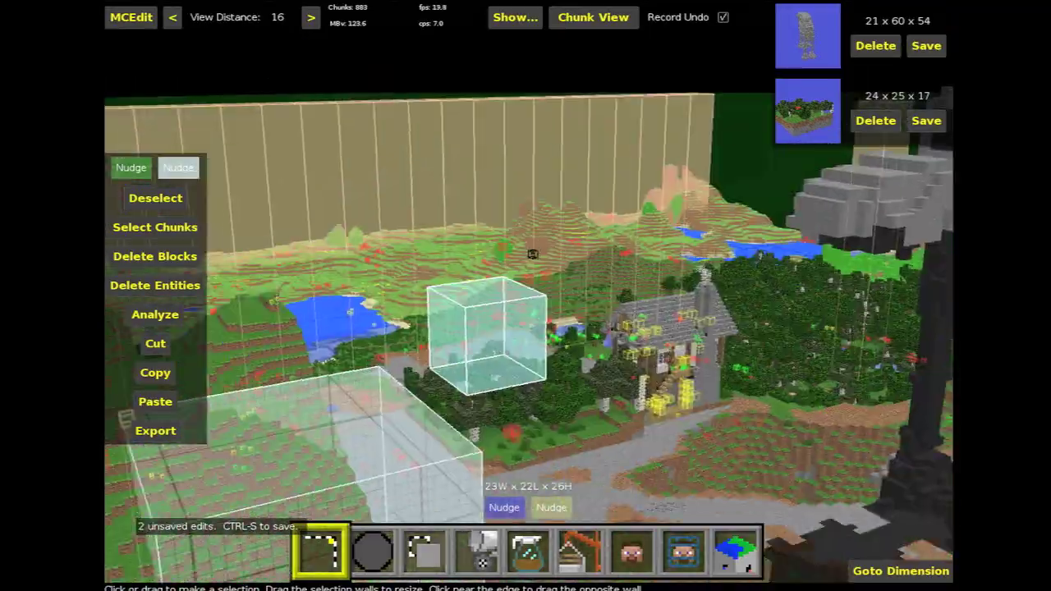
key("w")
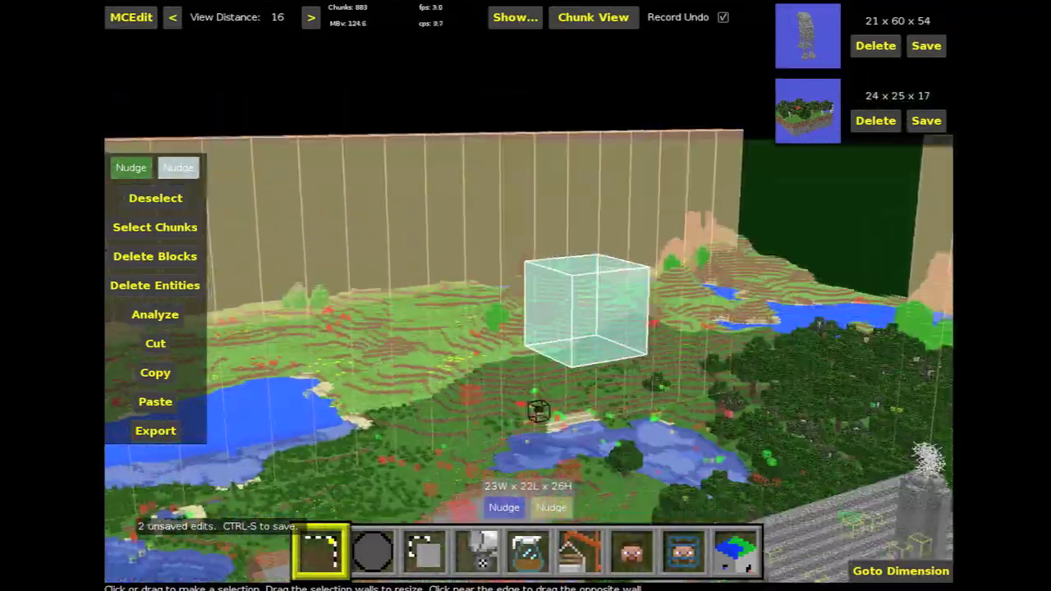
key("space")
key("a")
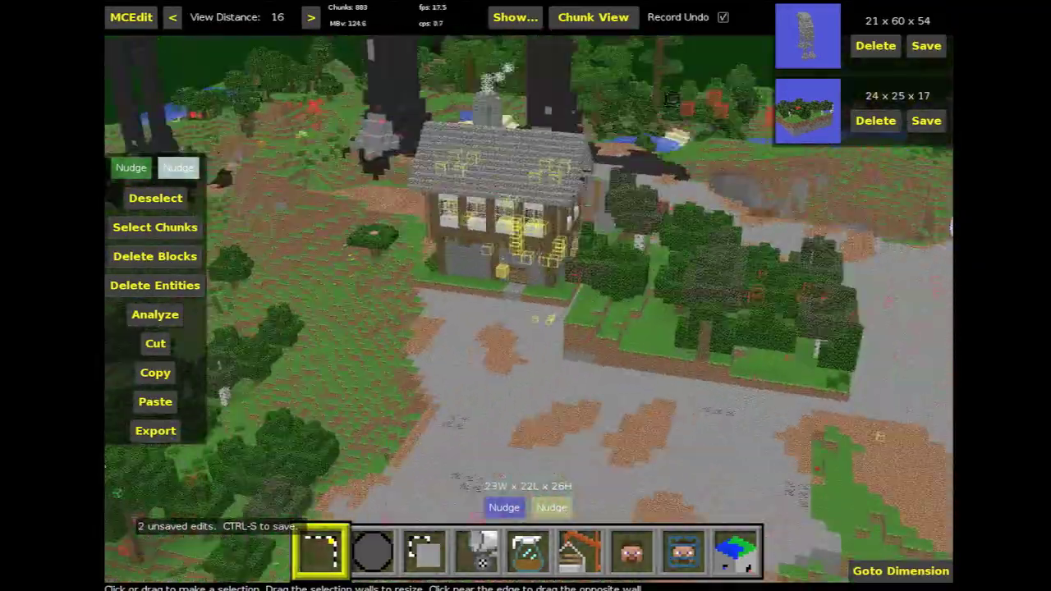
key("a")
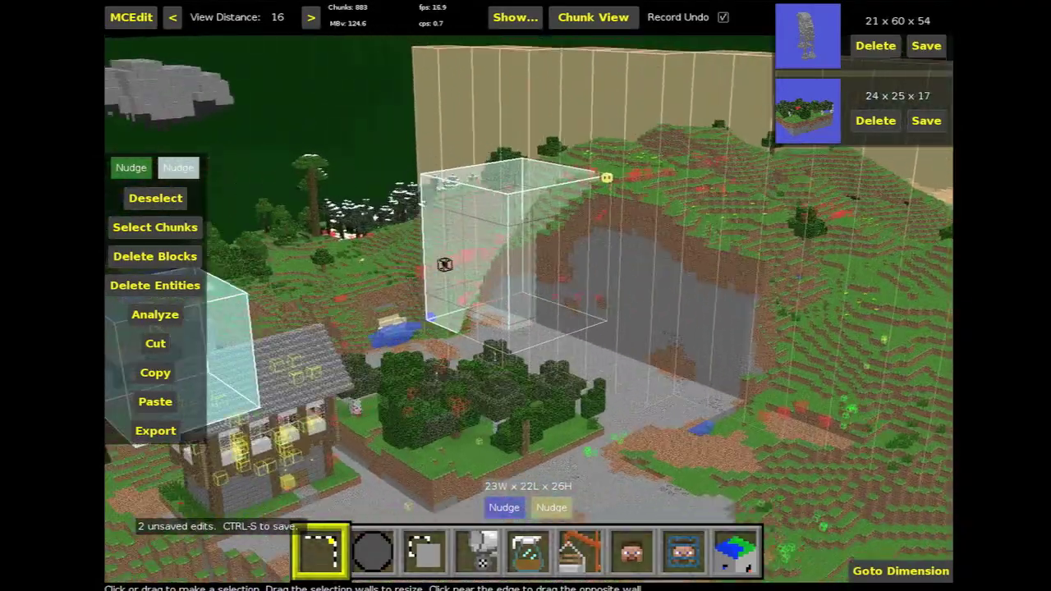
key("s")
key("a")
right_click(513, 318)
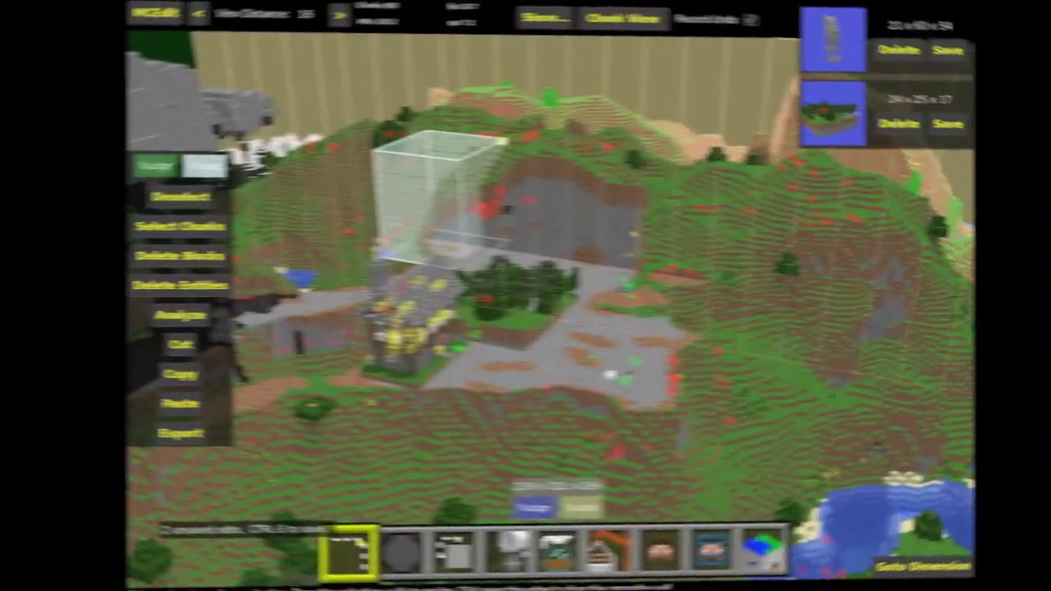
key("w")
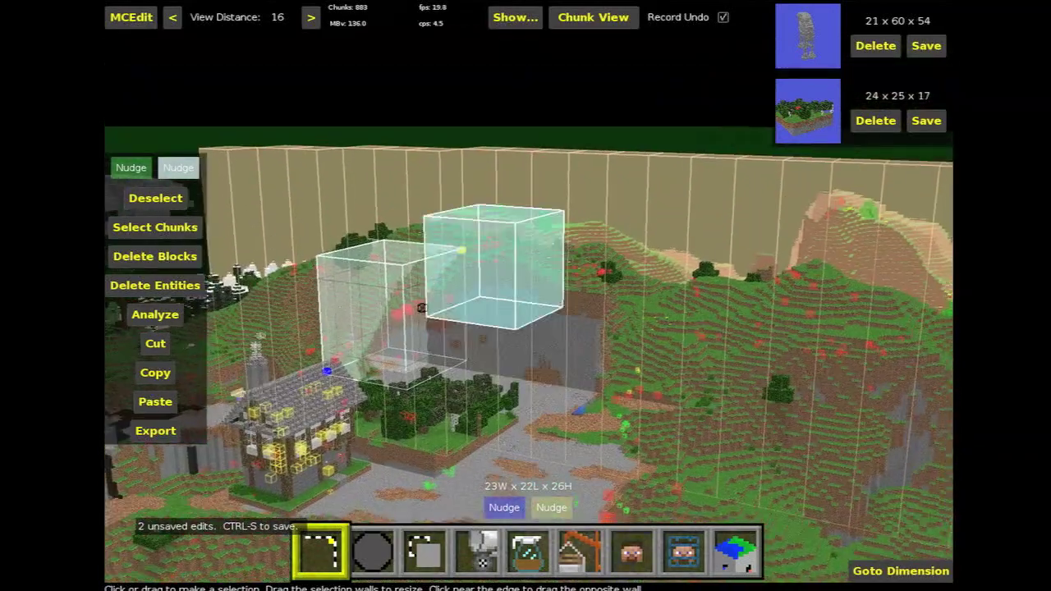
key("s")
right_click(649, 380)
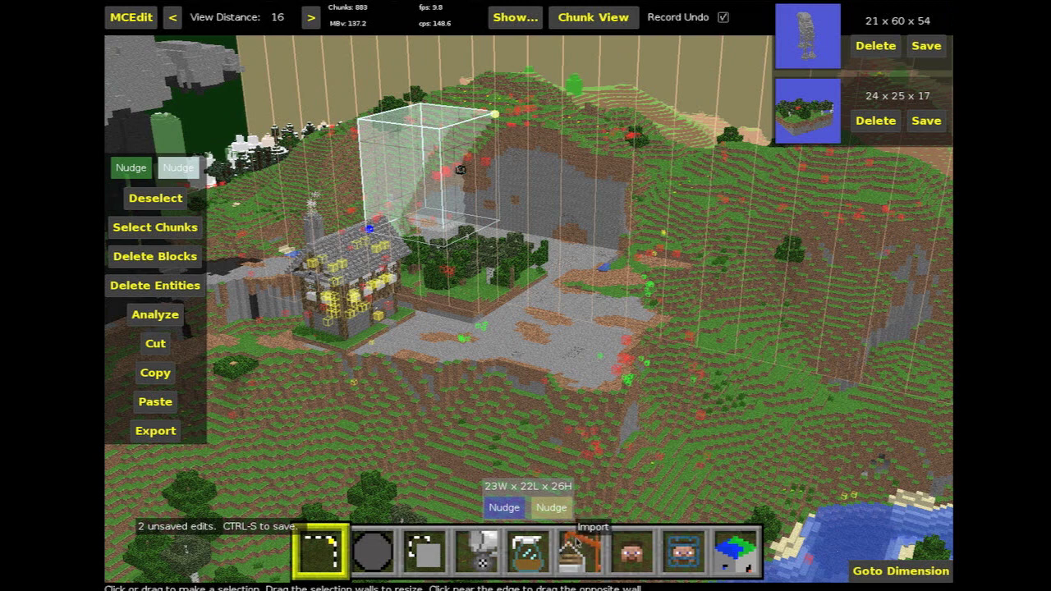
Select a 35 x 44 x 8 block volume on the grassy ground near the AT-AT walker's legs
right_click(669, 418)
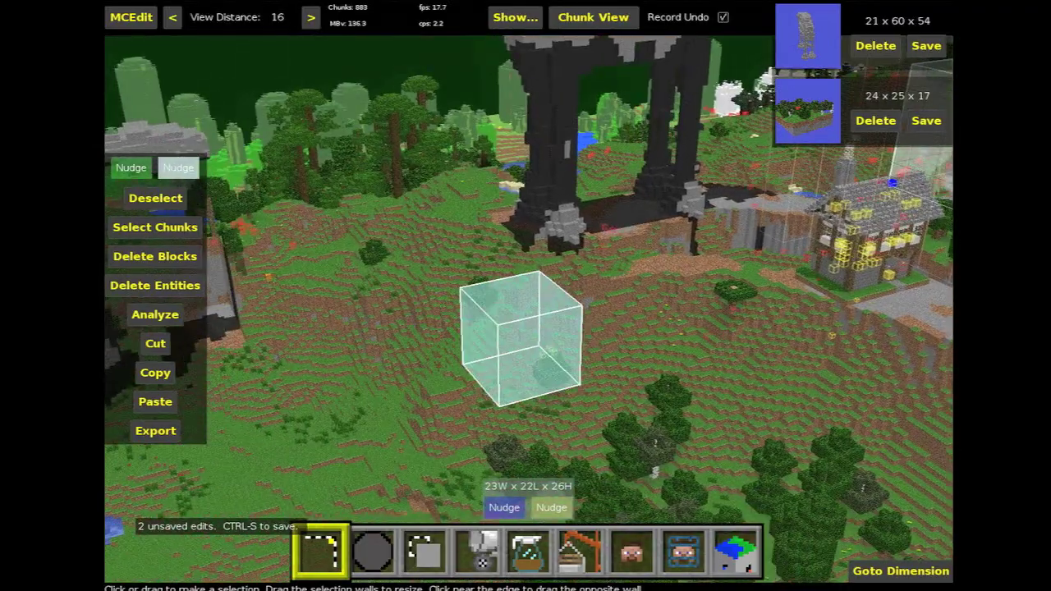
key("space")
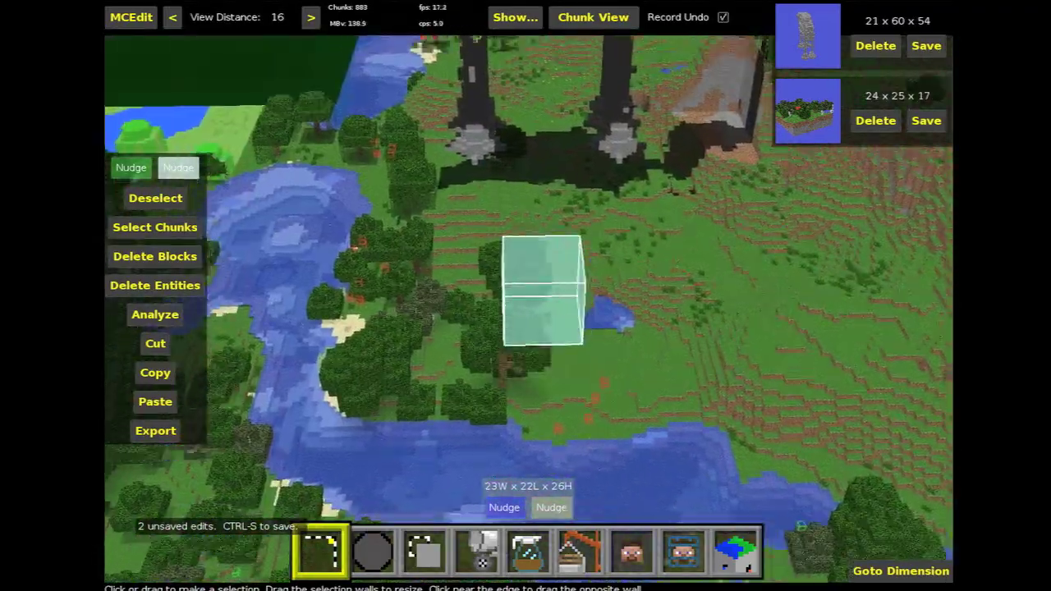
key("shift")
right_click_drag(559, 361, 659, 429)
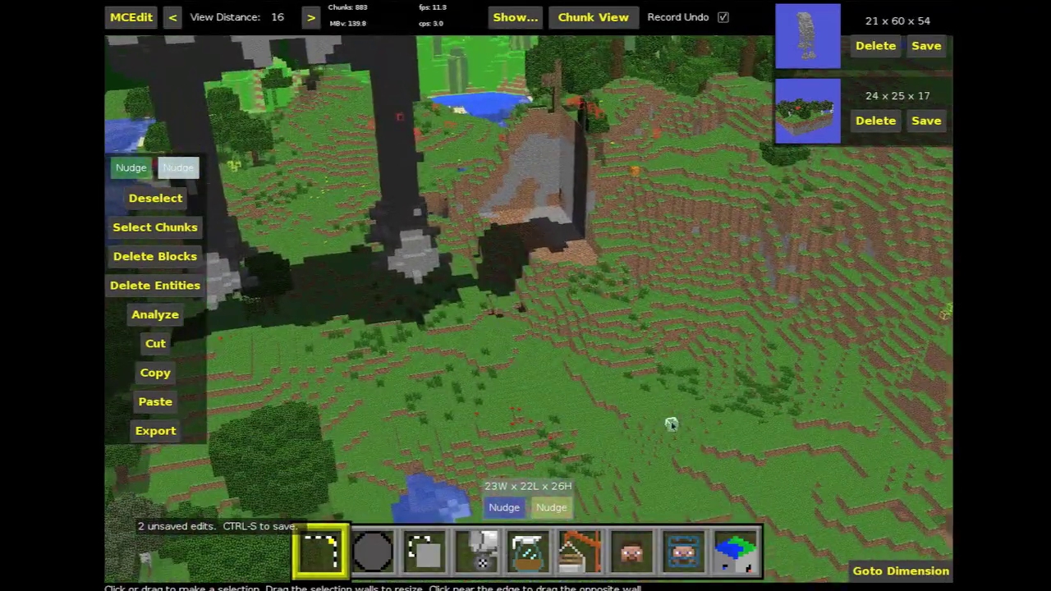
left_click(512, 348)
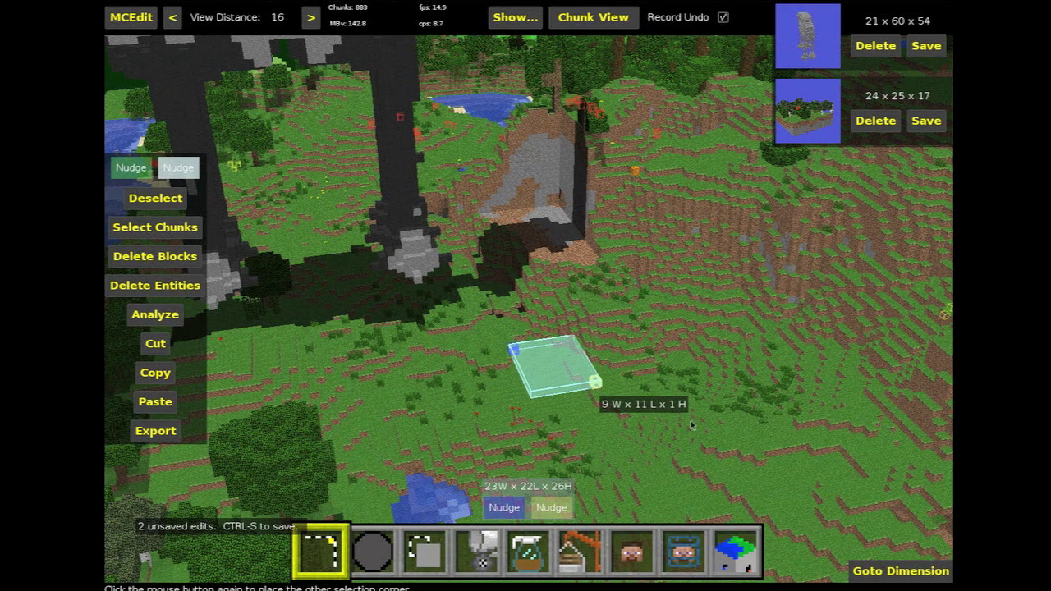
key("d")
left_click(831, 473)
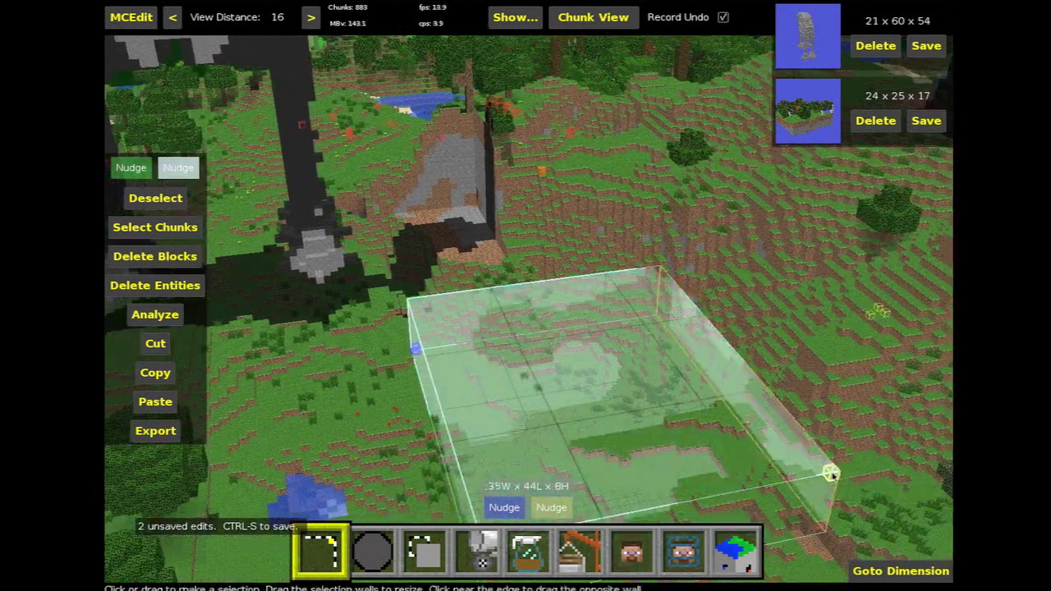
Apply the Smooth filter to the selected terrain with a repeat count of 1
left_click(529, 549)
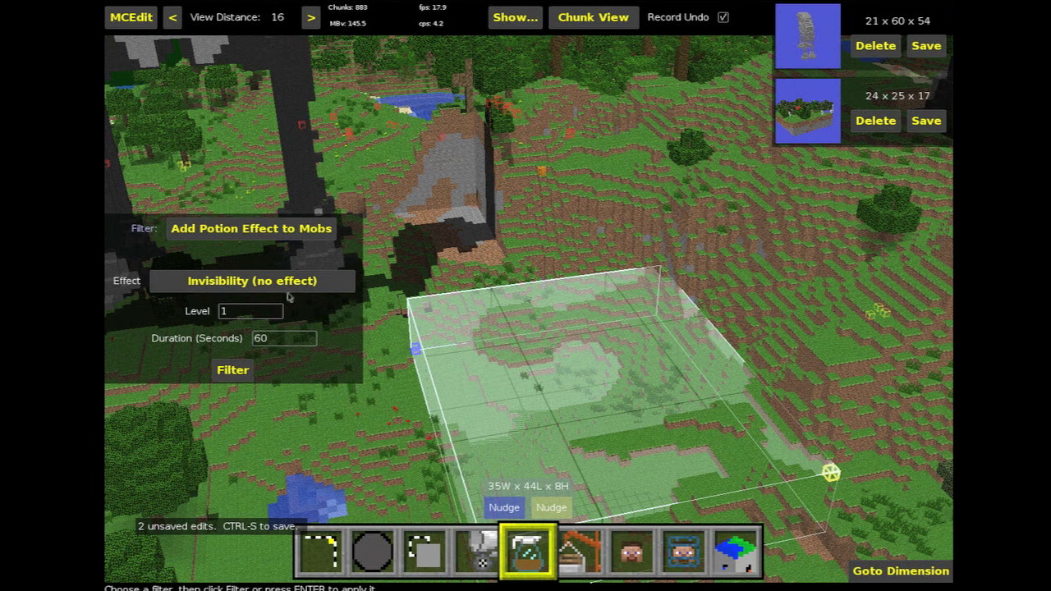
left_click(246, 229)
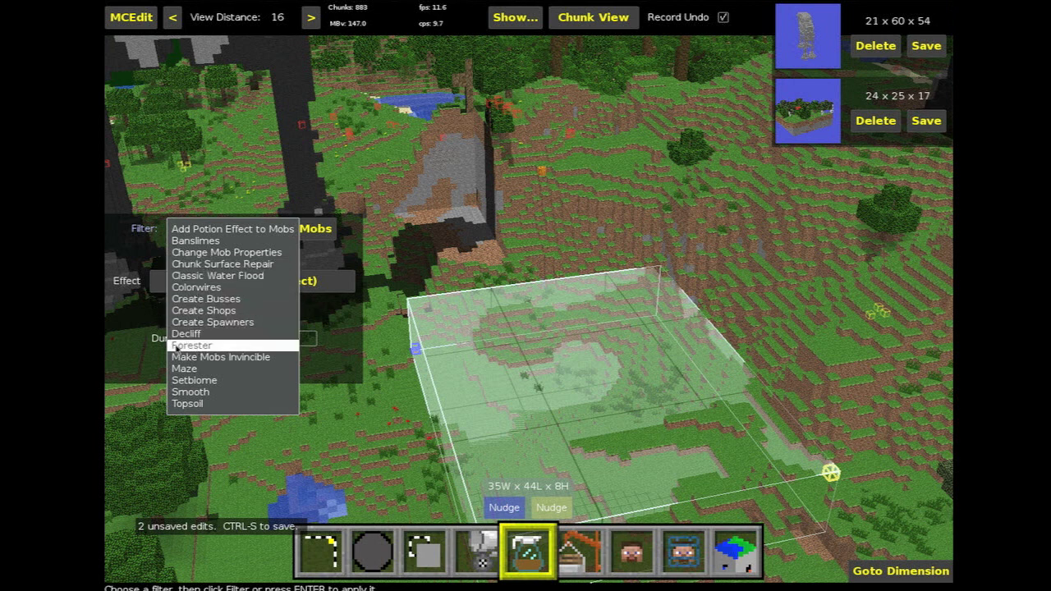
left_click(190, 391)
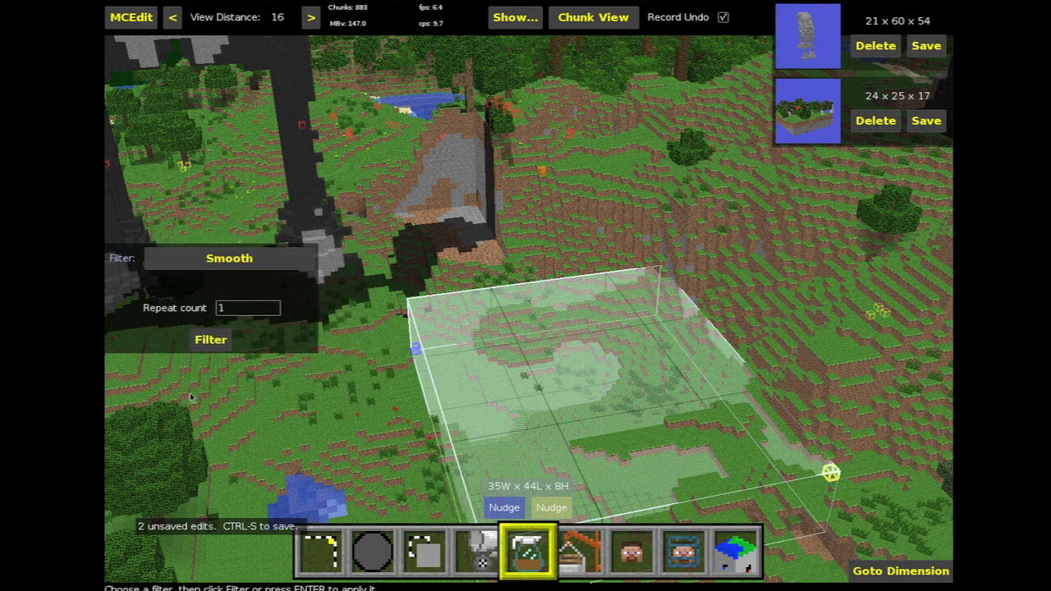
left_click(208, 342)
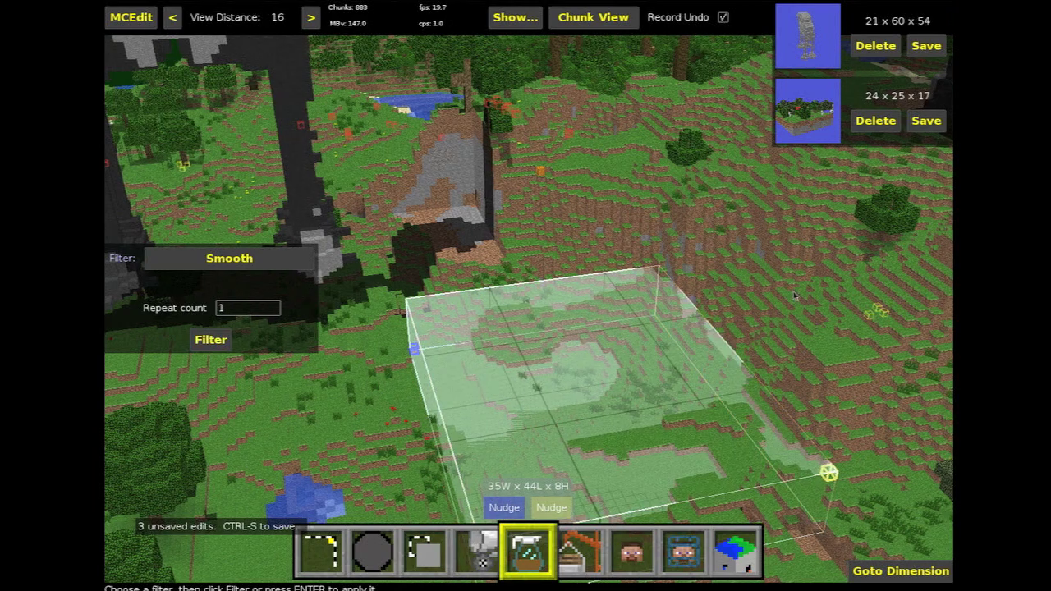
Enlarge the grassland selection upward and sideways to 65 x 63 x 35 blocks
right_click_drag(794, 295, 946, 292)
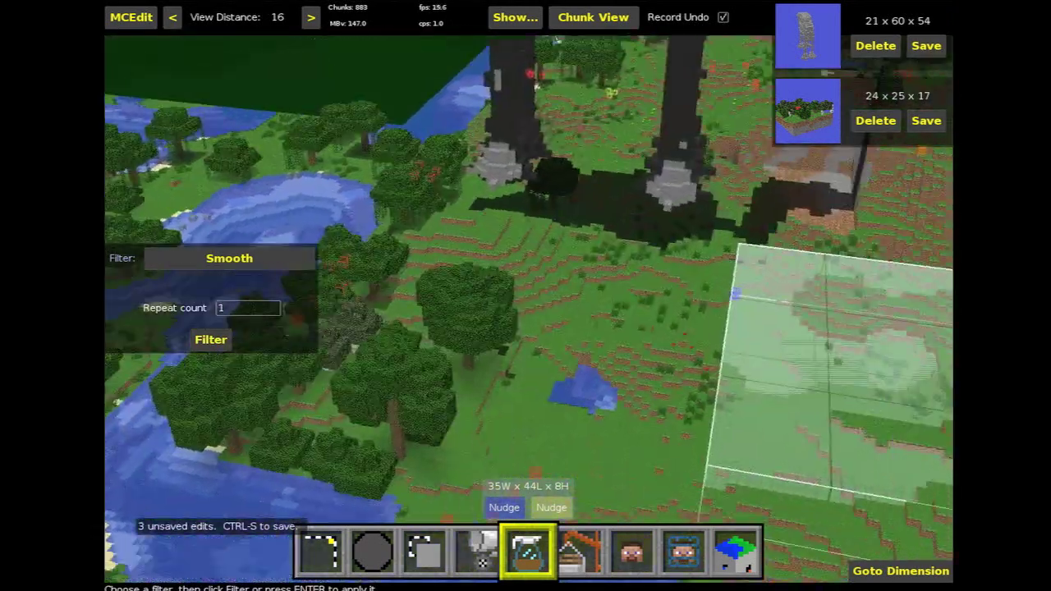
right_click_drag(399, 385, 633, 347)
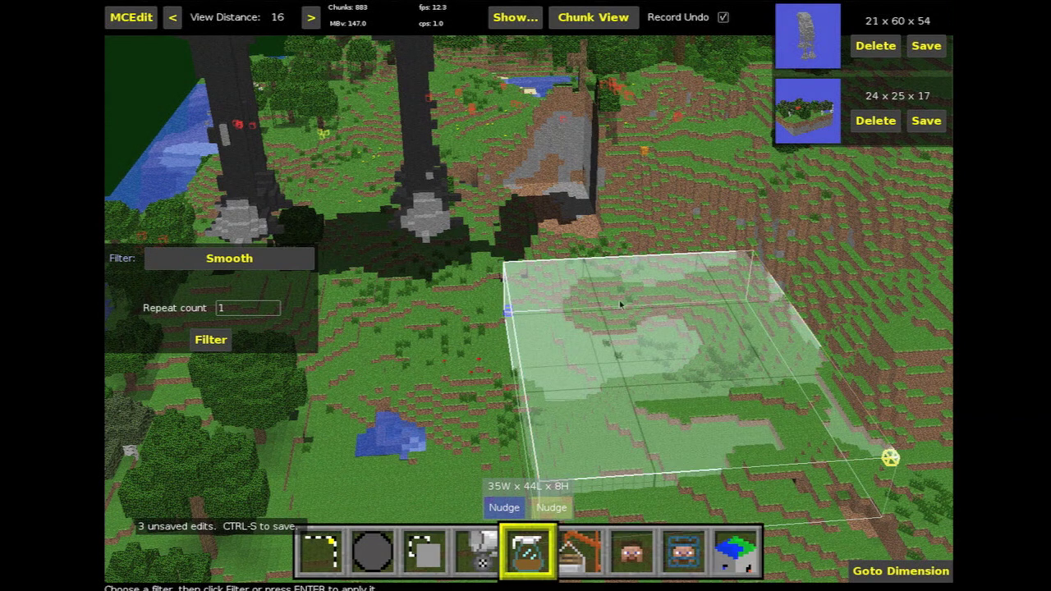
key("1")
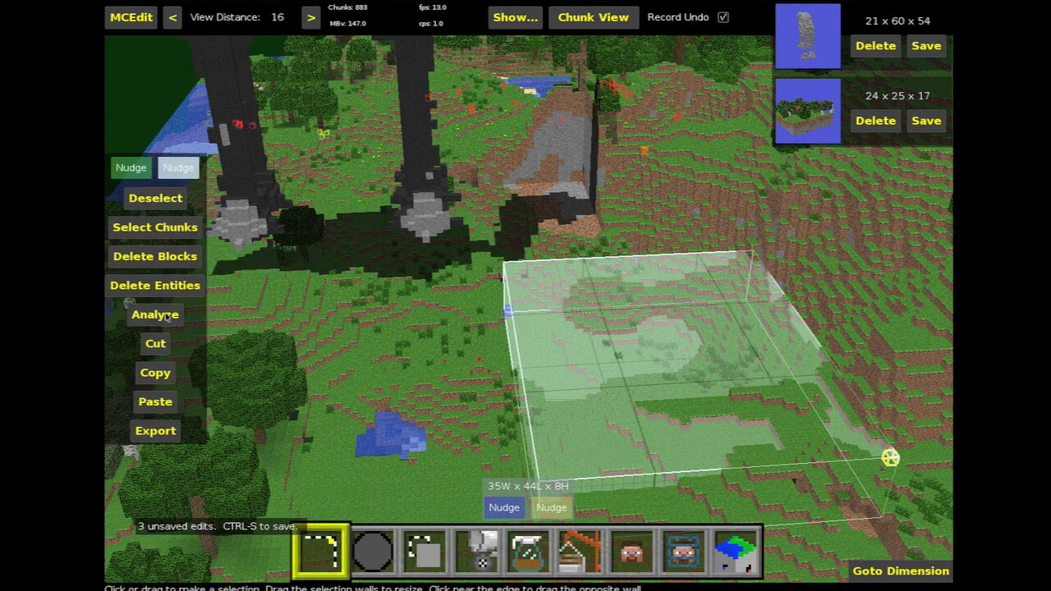
left_click_drag(558, 354, 624, 125)
key("s")
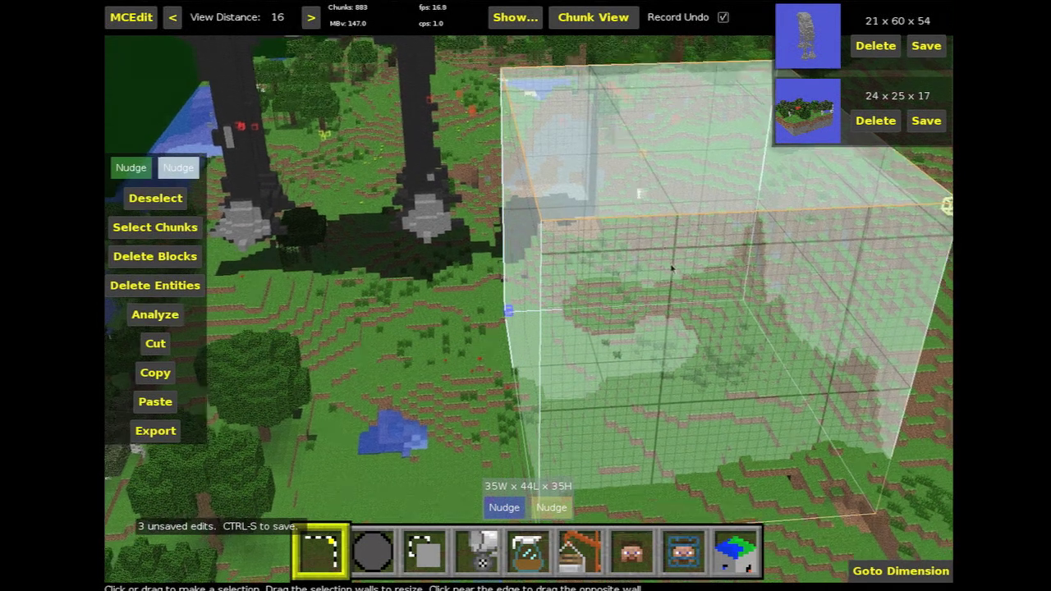
left_click_drag(695, 359, 704, 468)
key("d")
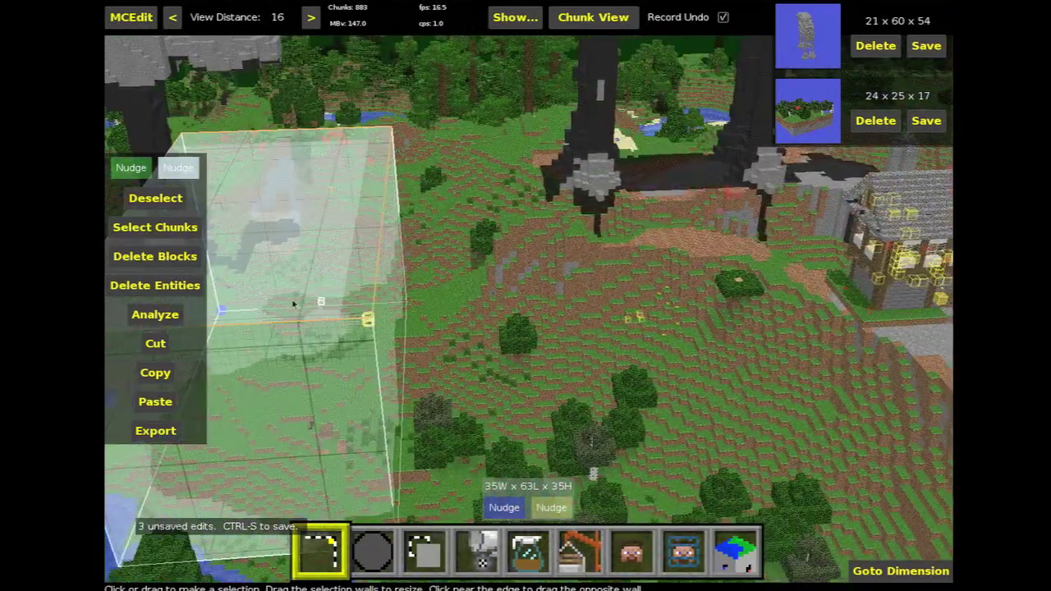
left_click_drag(369, 311, 618, 314)
key("a")
right_click_drag(618, 313, 821, 313)
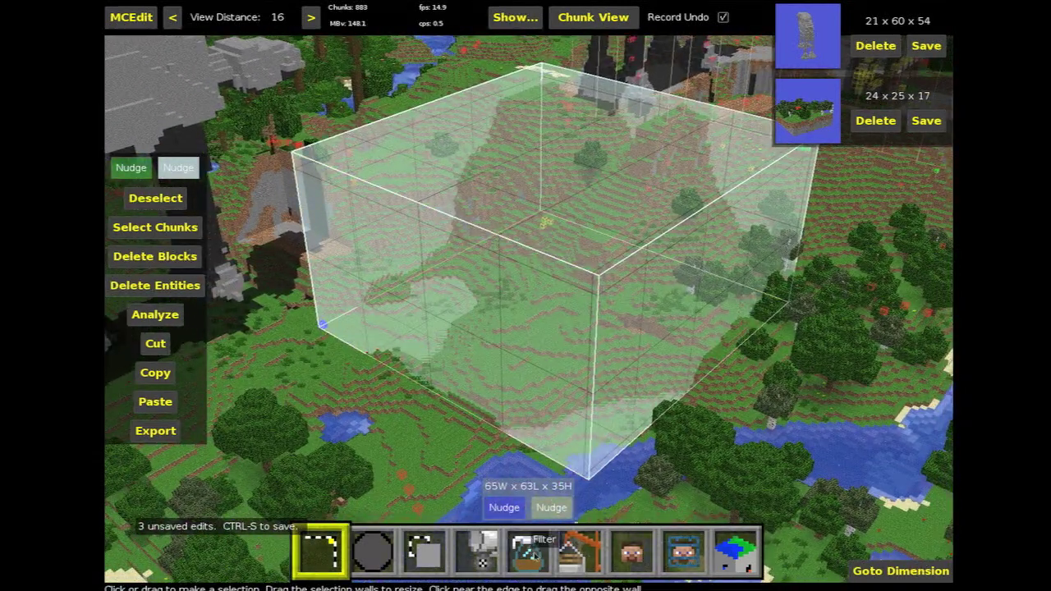
Choose the Forester filter for the selected grassland and set its tree count to 10 and tree height to 25
left_click(528, 549)
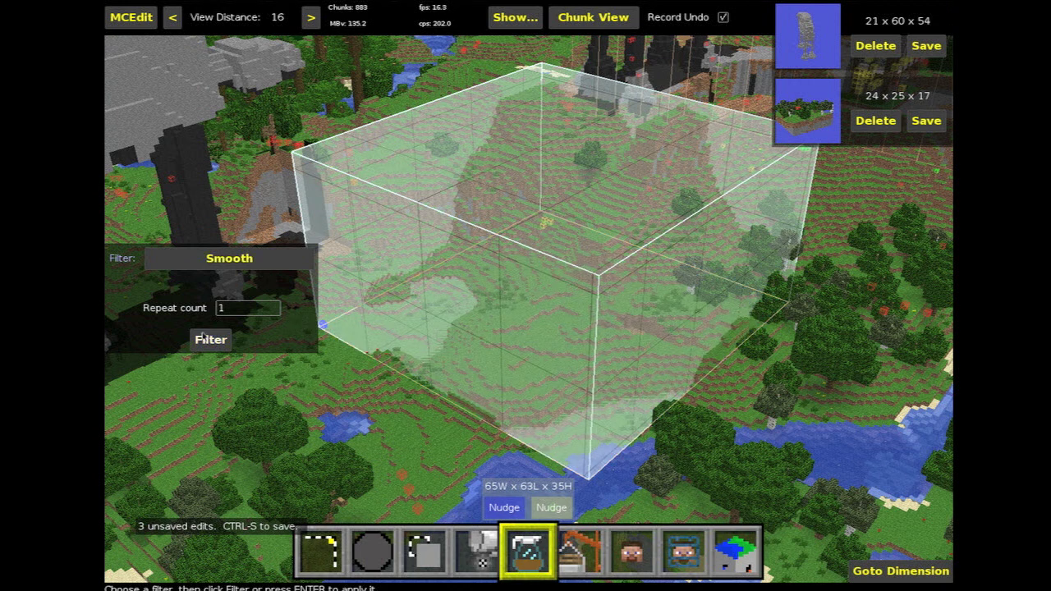
left_click(234, 259)
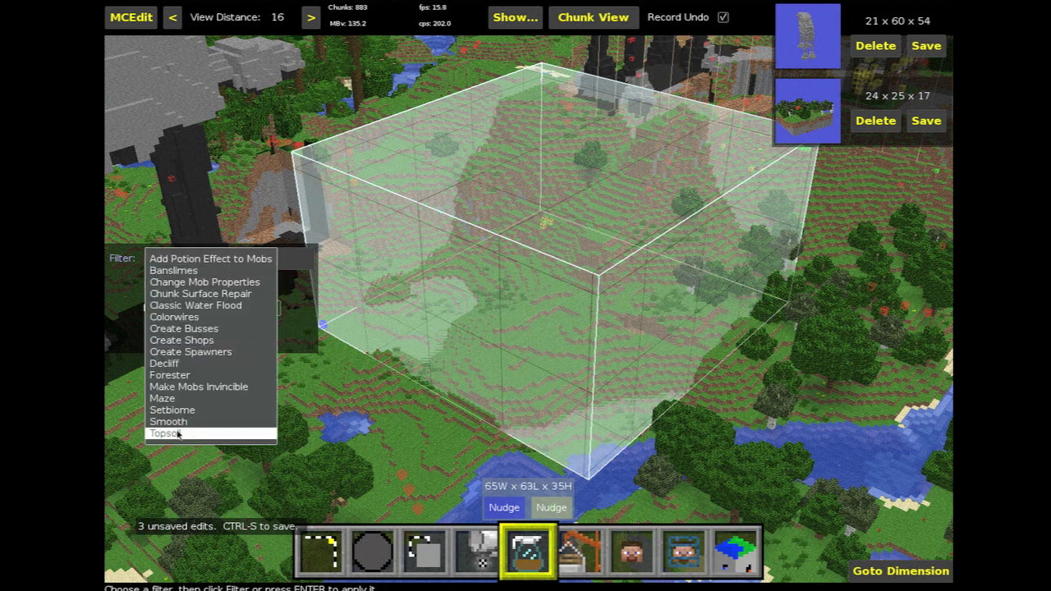
left_click(169, 376)
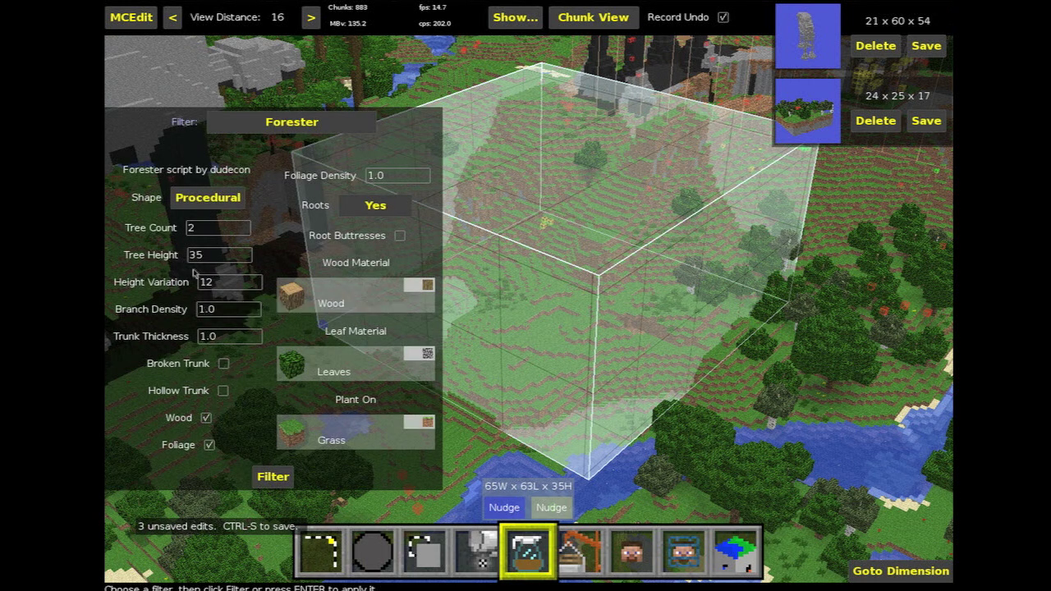
left_click(205, 231)
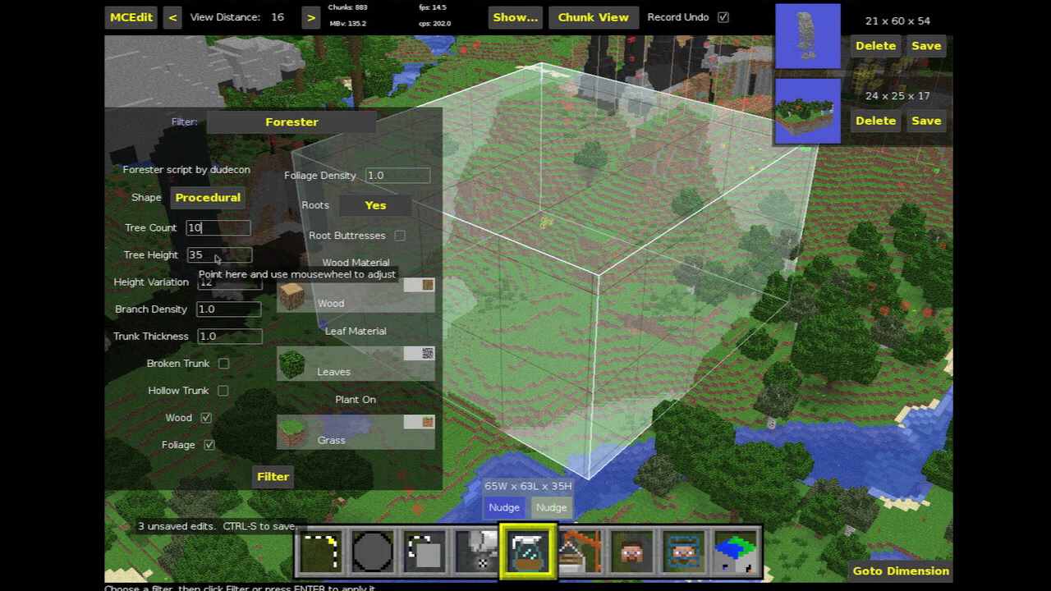
left_click(205, 258)
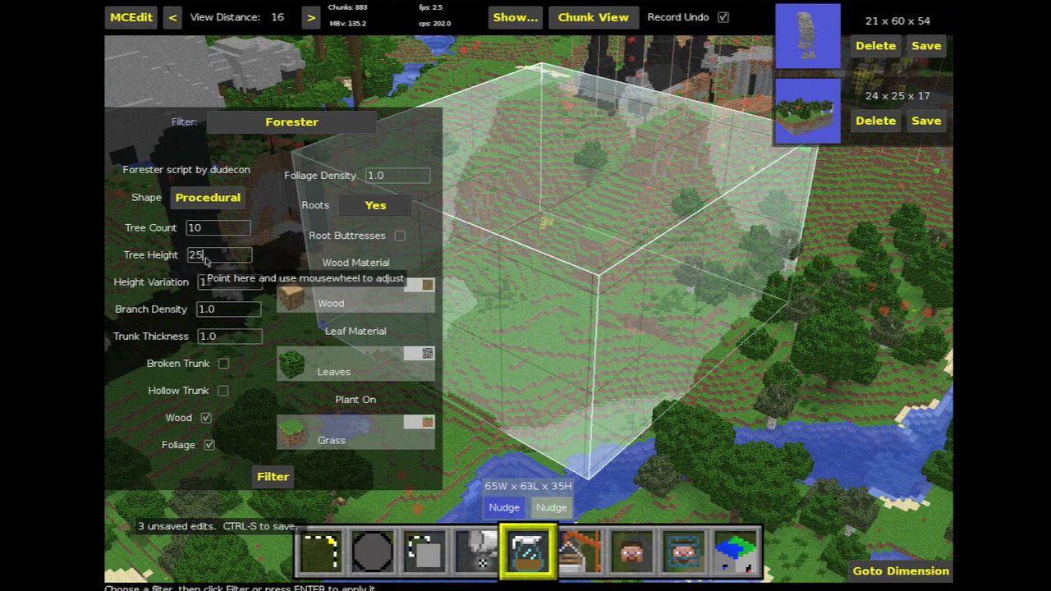
Set the Forester filter's wood material to Magenta Wool
left_click(423, 284)
scroll(468, 316, "down", 5)
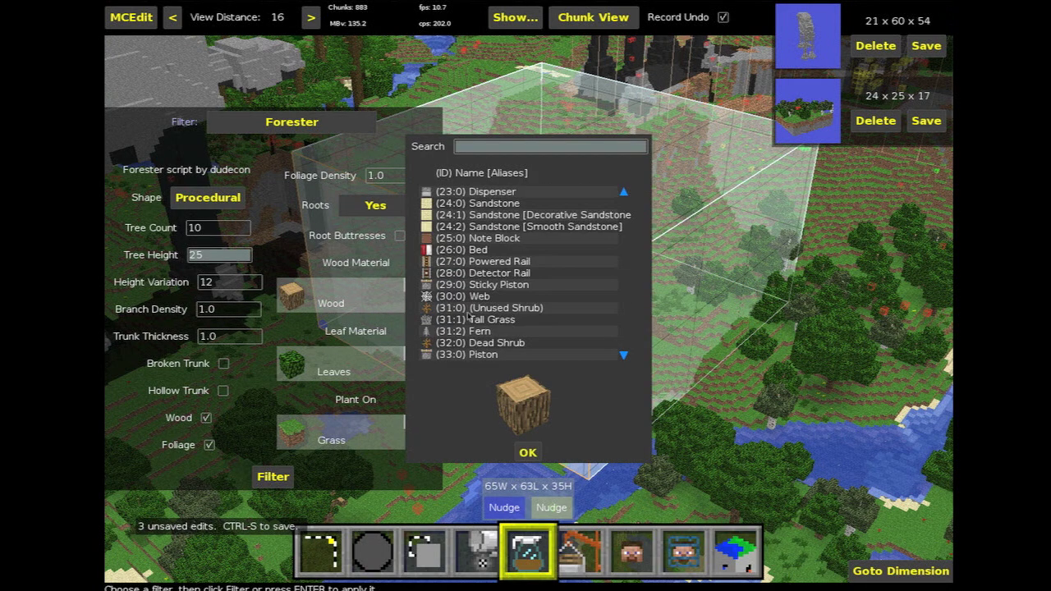
scroll(457, 304, "up", 5)
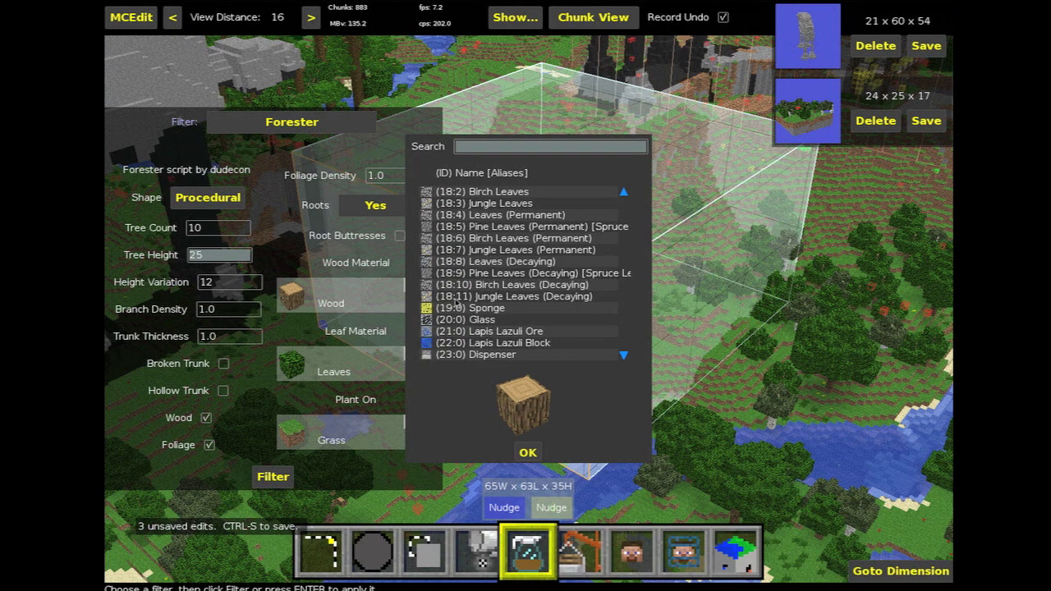
scroll(484, 309, "down", 5)
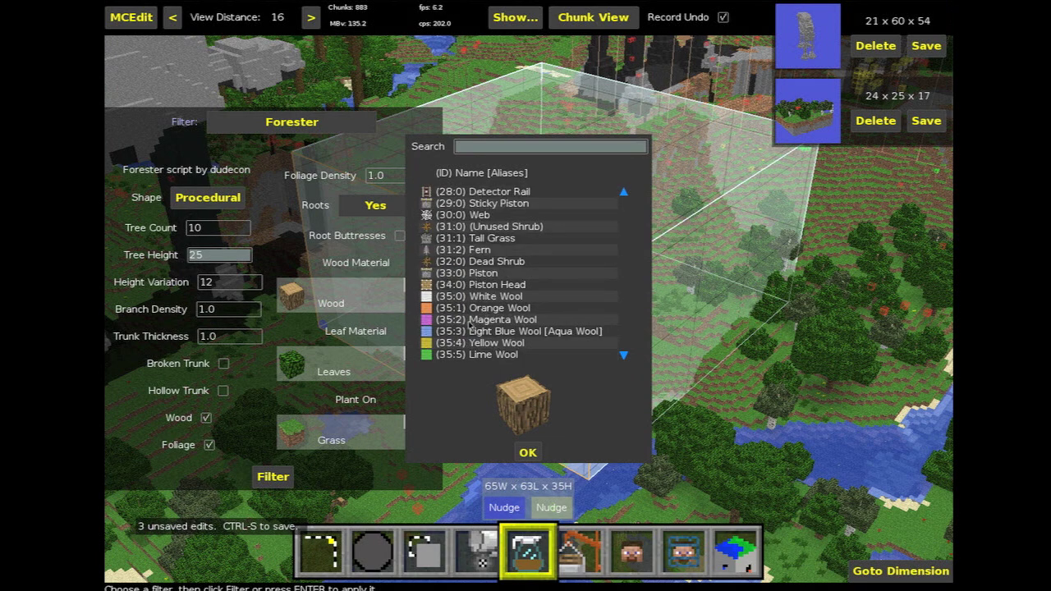
left_click(465, 319)
left_click(527, 452)
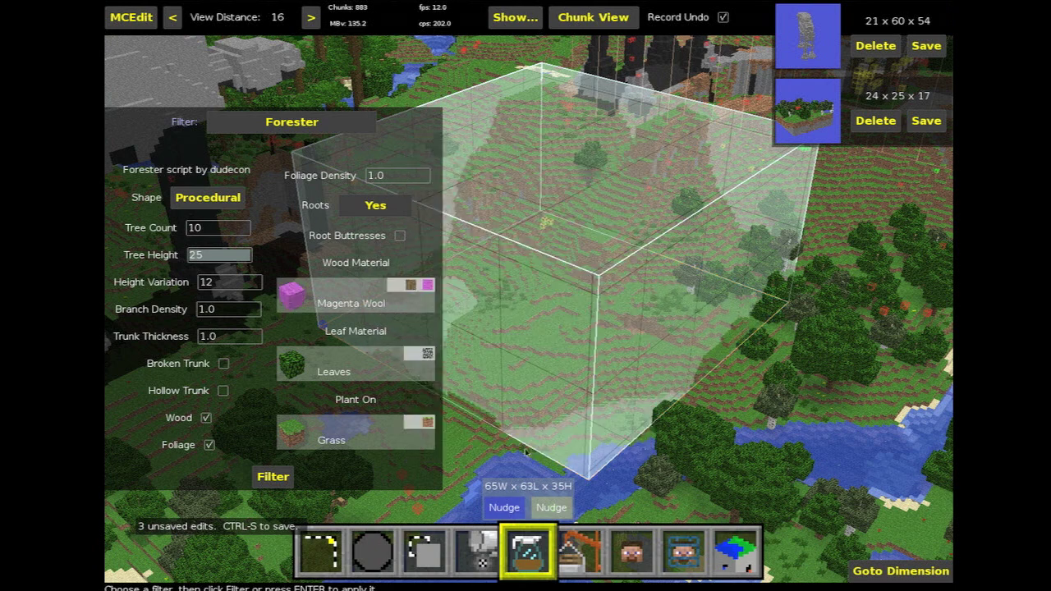
Set the leaf material to Brick and apply the Forester filter to the selected grassland
left_click(346, 362)
scroll(482, 327, "up", 5)
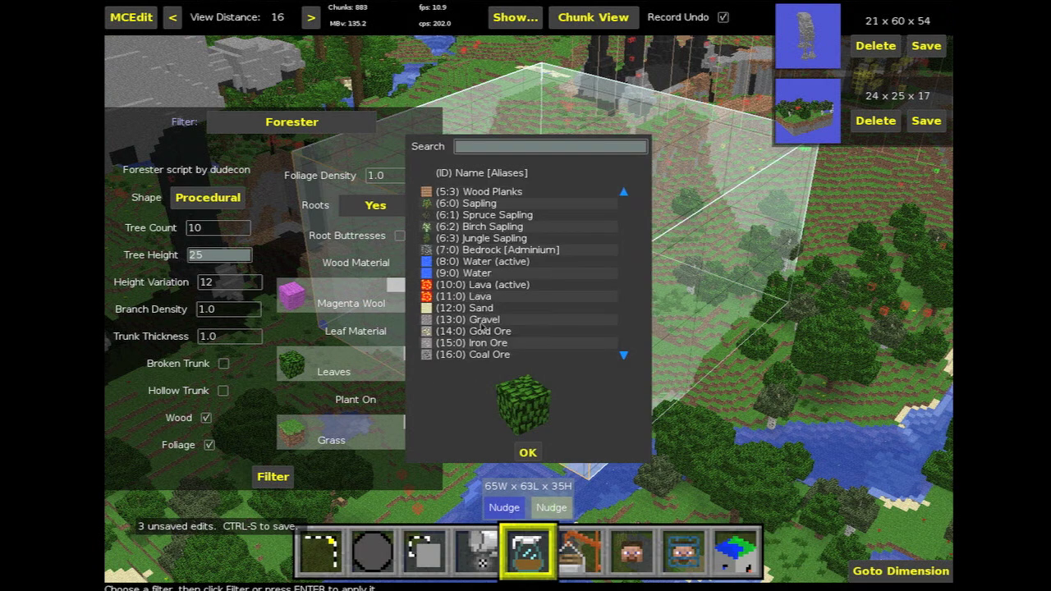
scroll(457, 275, "up", 2)
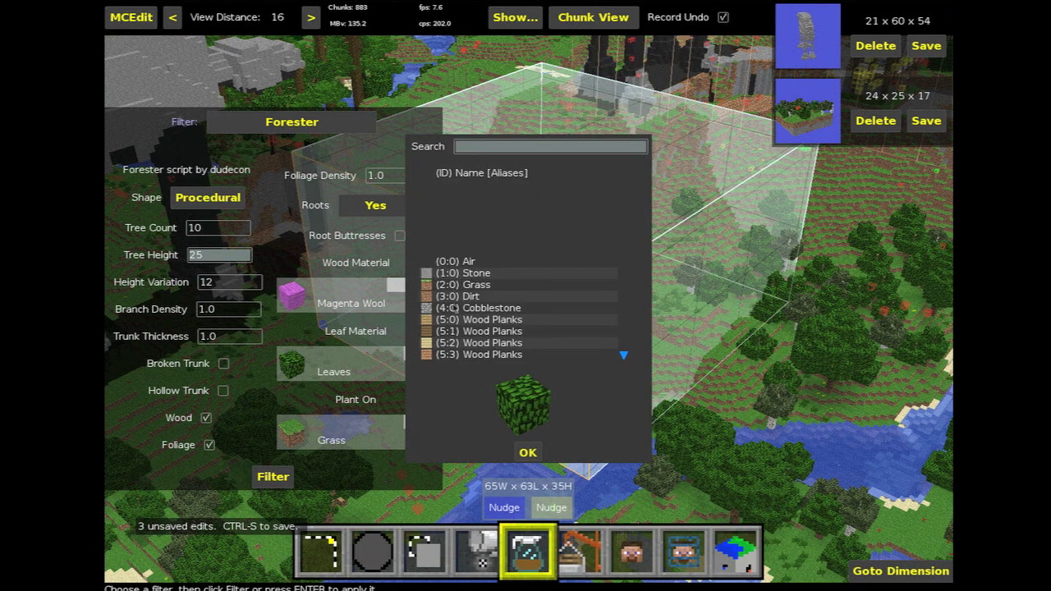
scroll(454, 307, "down", 15)
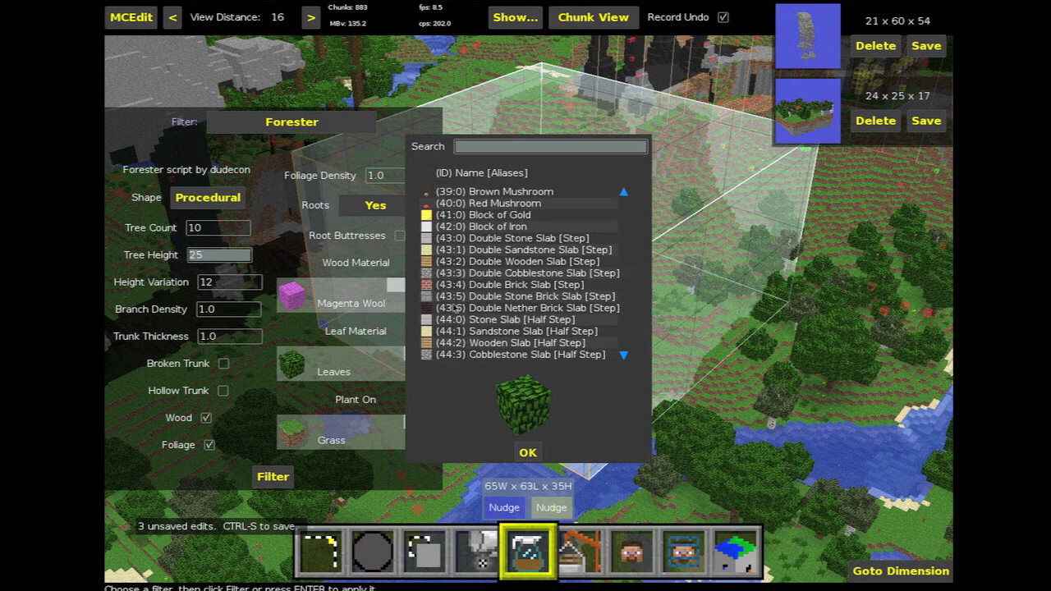
scroll(454, 308, "down", 3)
left_click(457, 320)
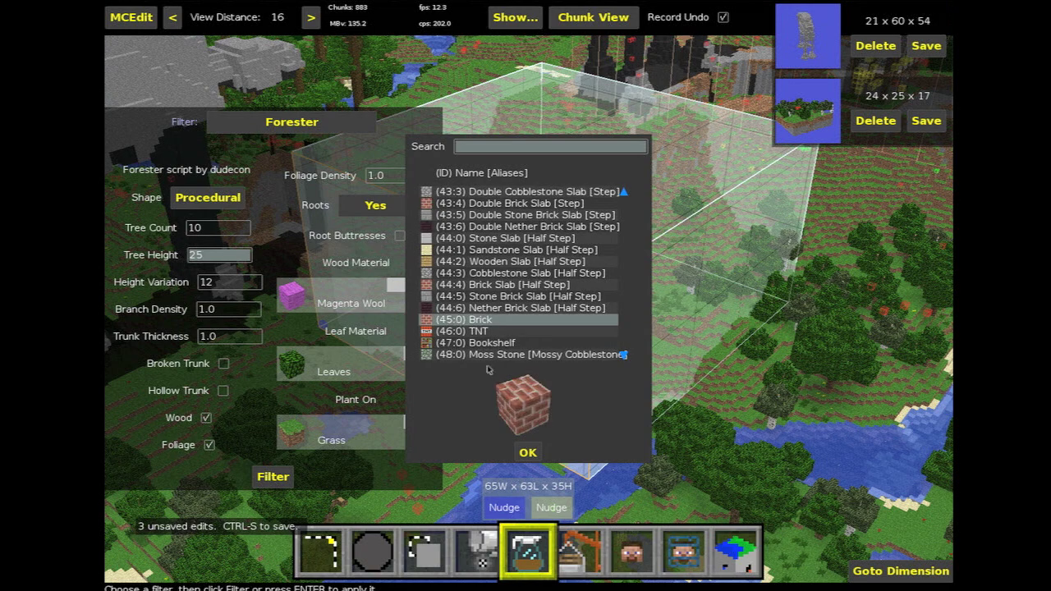
left_click(528, 452)
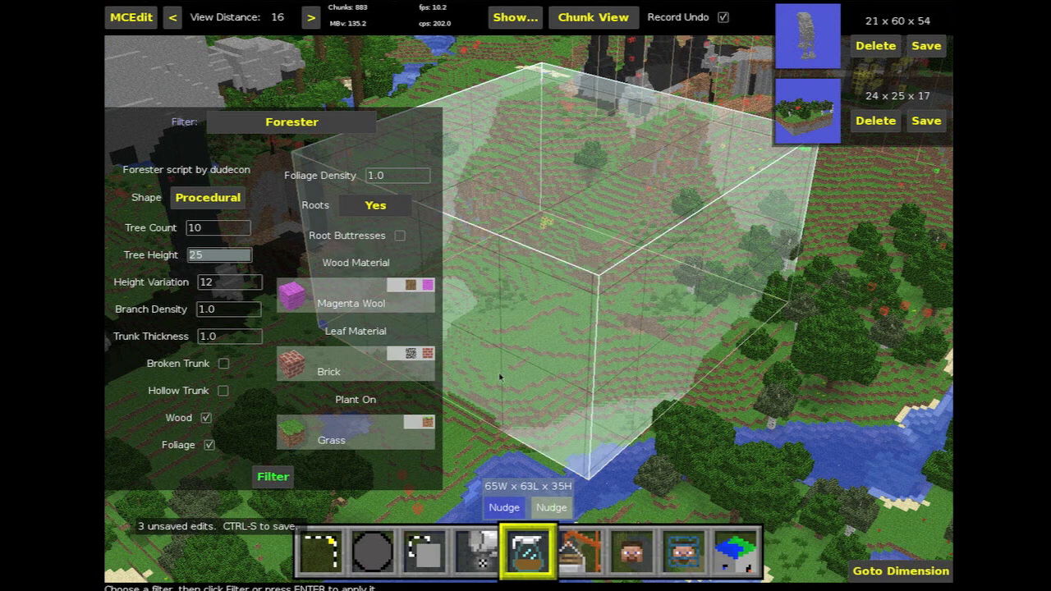
key("Return")
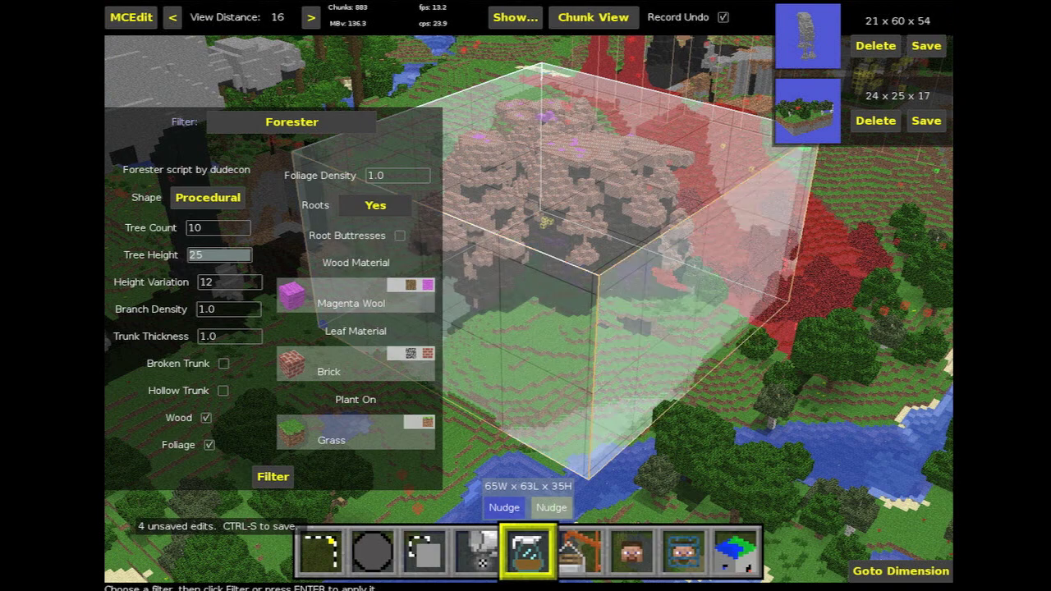
Deselect the block volume around the generated brick trees
right_click(578, 307)
key("w")
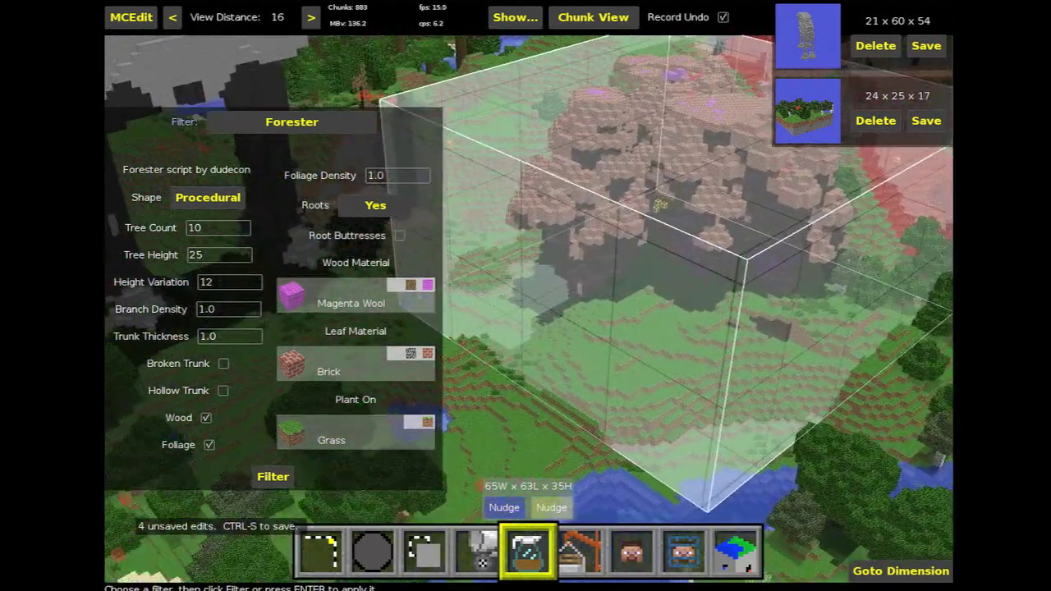
right_click(572, 257)
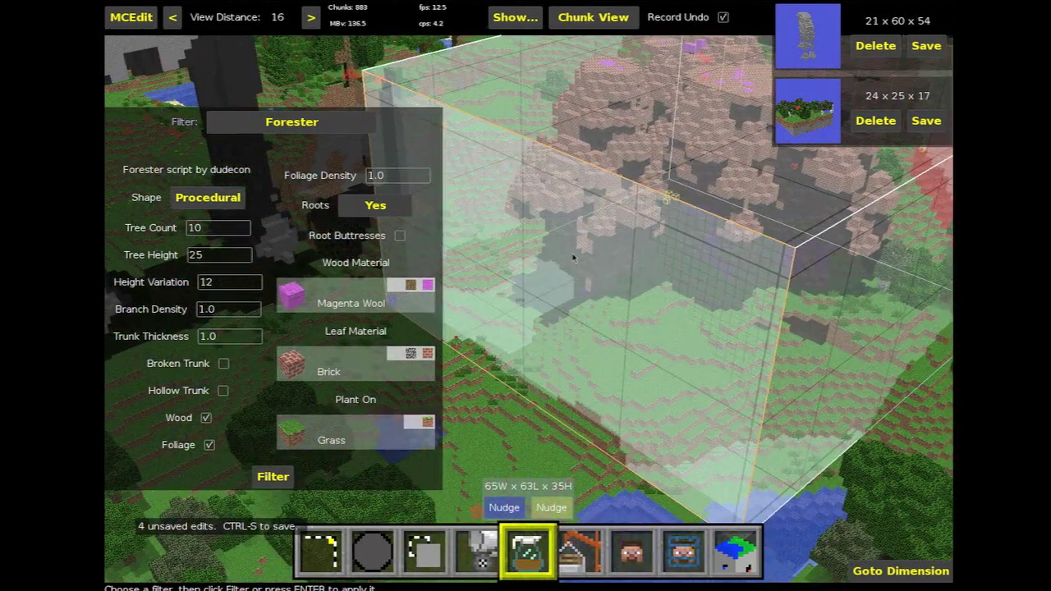
key("1")
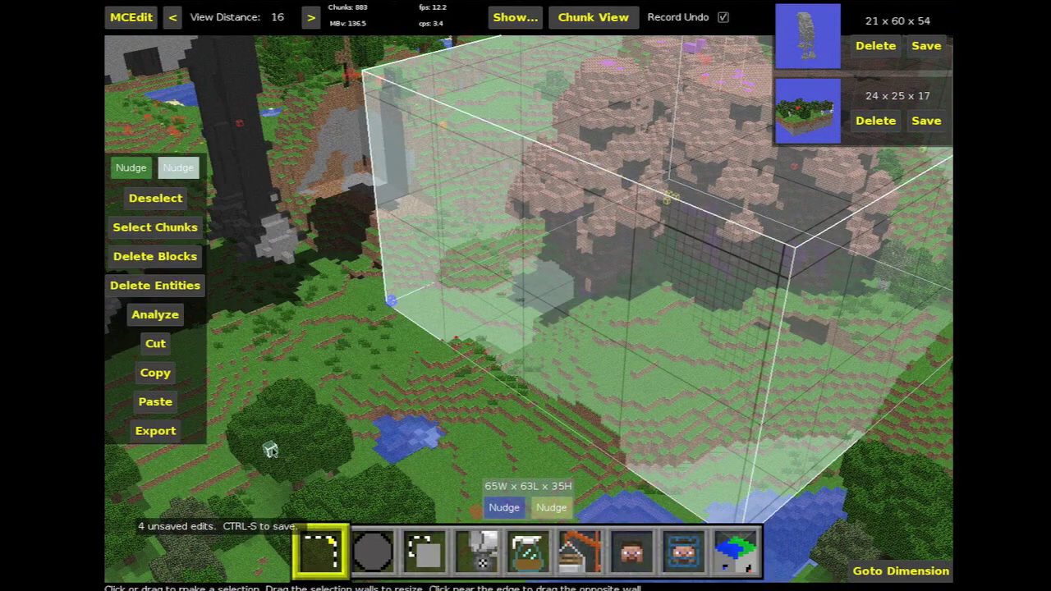
left_click(164, 202)
Examine the brick and magenta wool trees from underneath, from the sides and from above
right_click(202, 212)
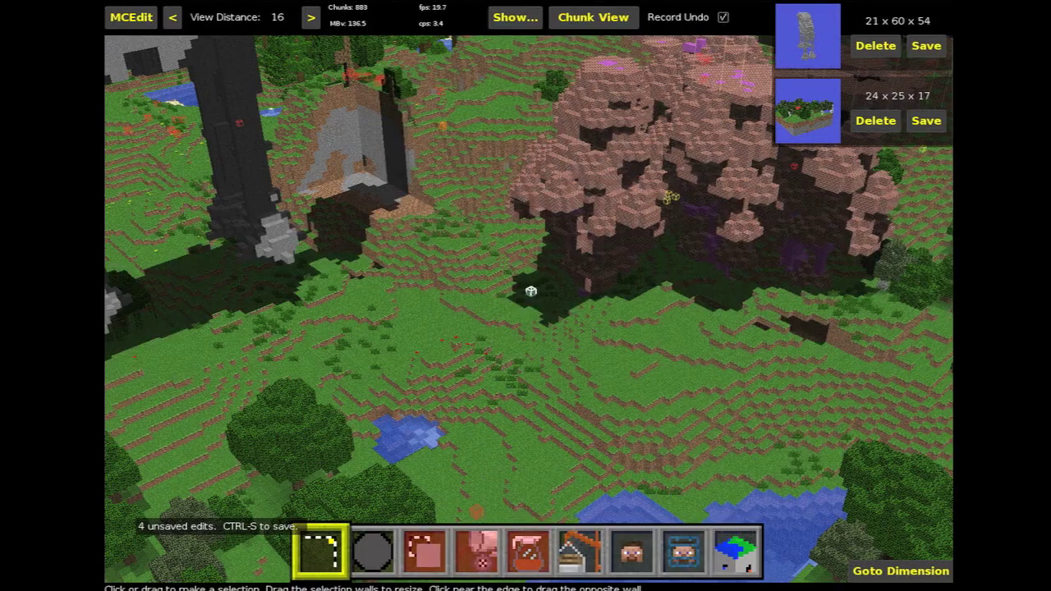
key("w")
key("w")
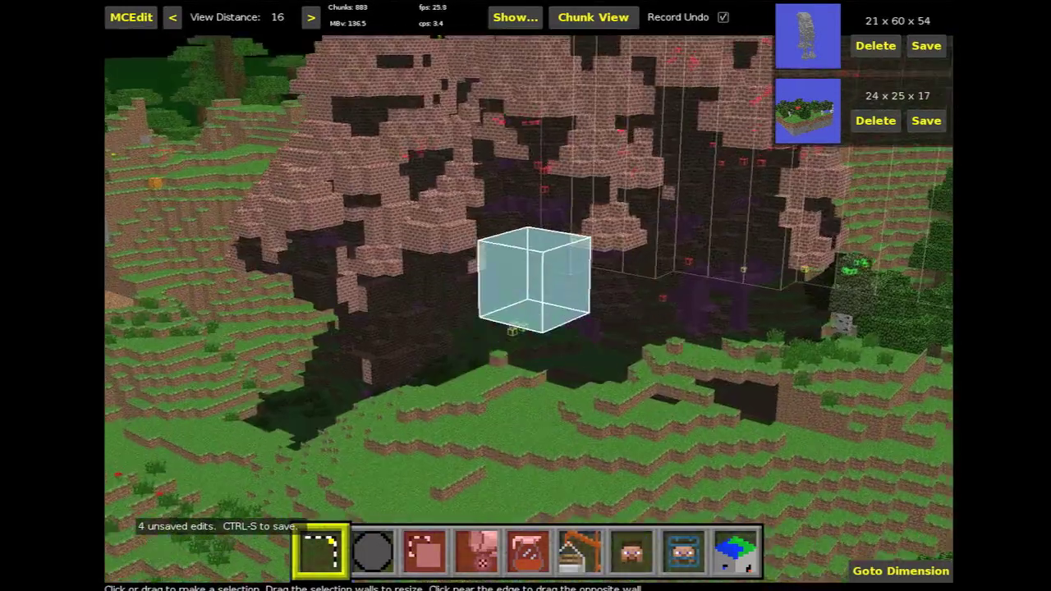
right_click(521, 320)
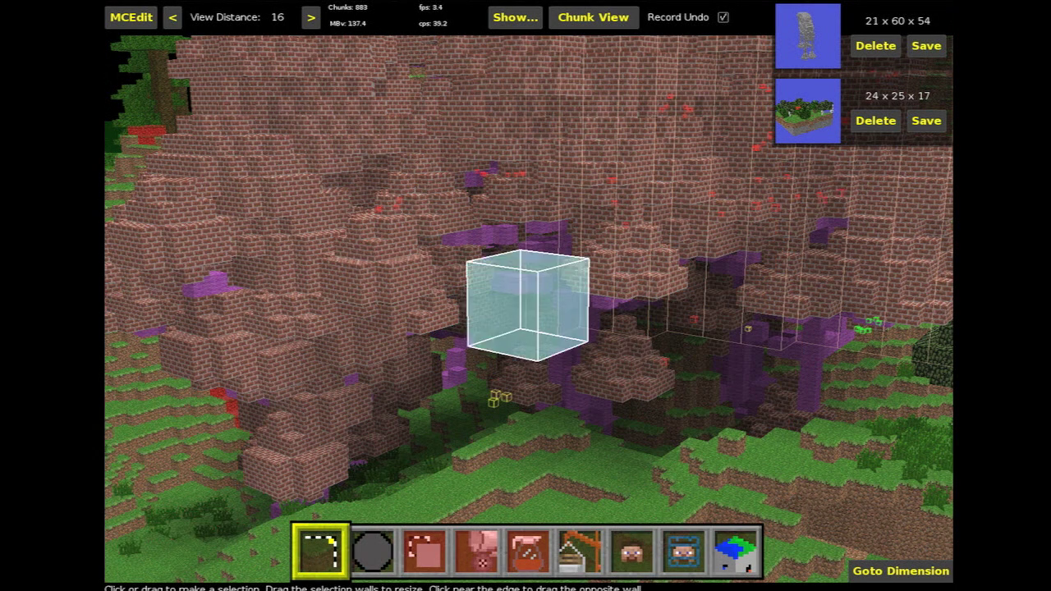
key("w")
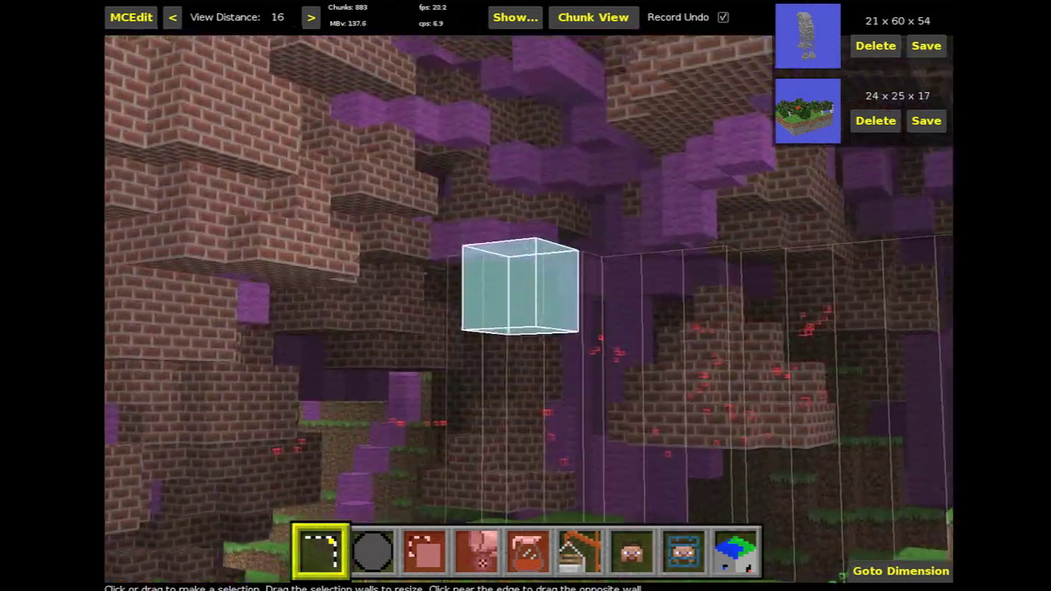
key("s")
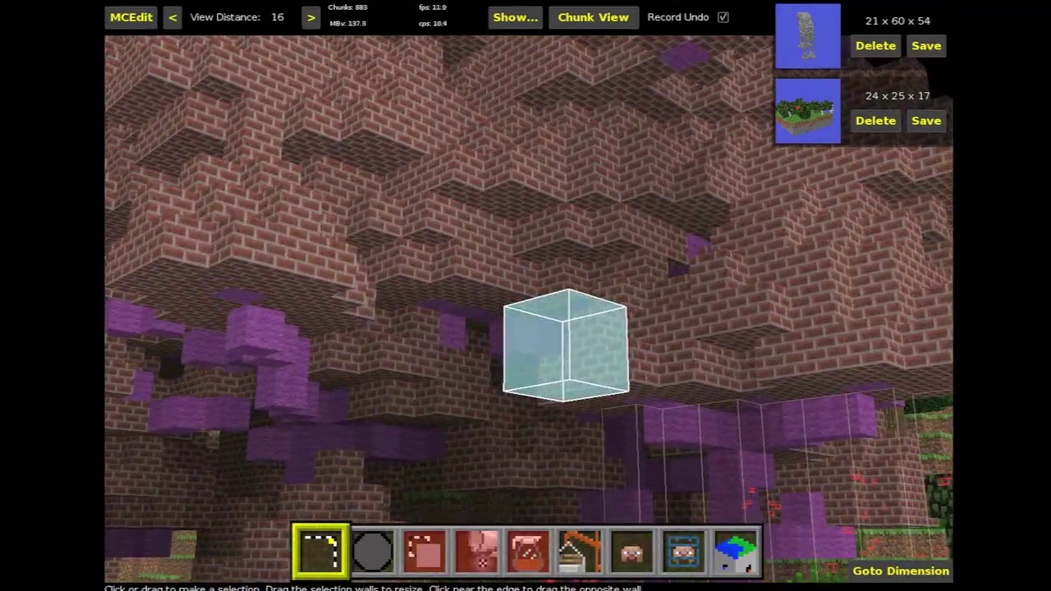
key("s")
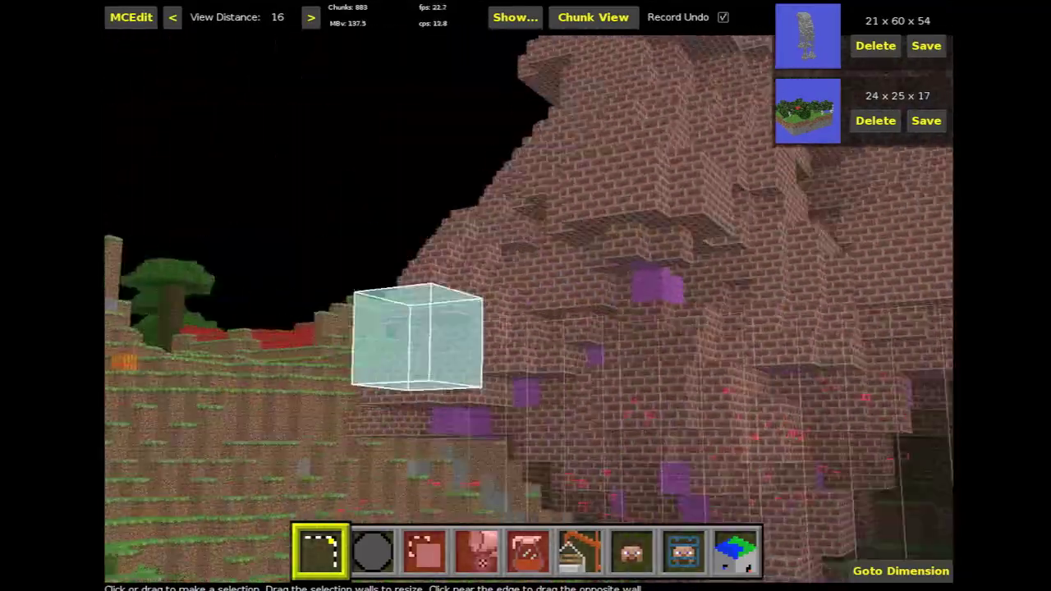
key("s")
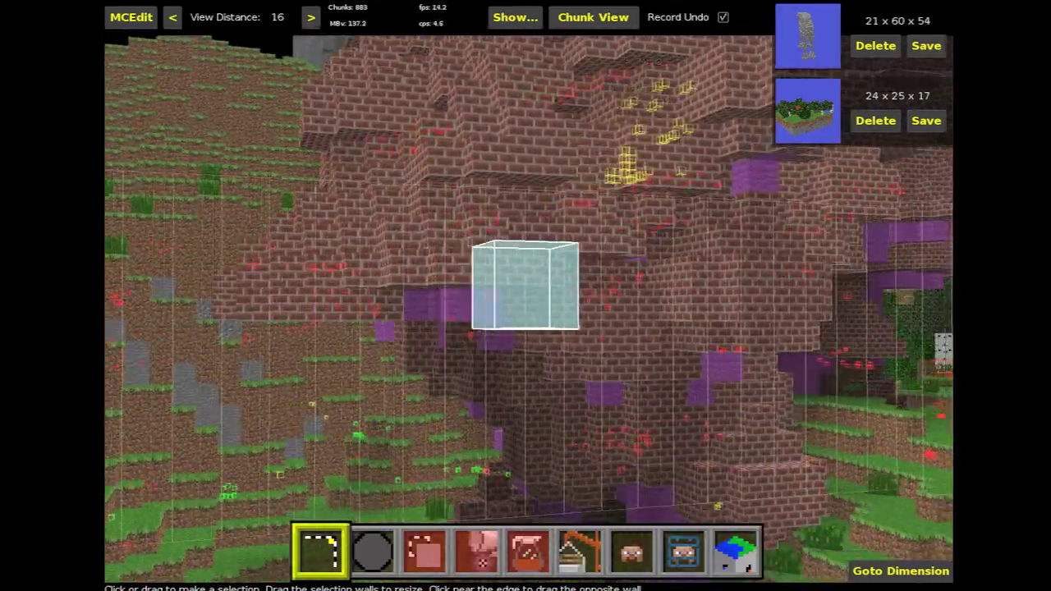
key("s")
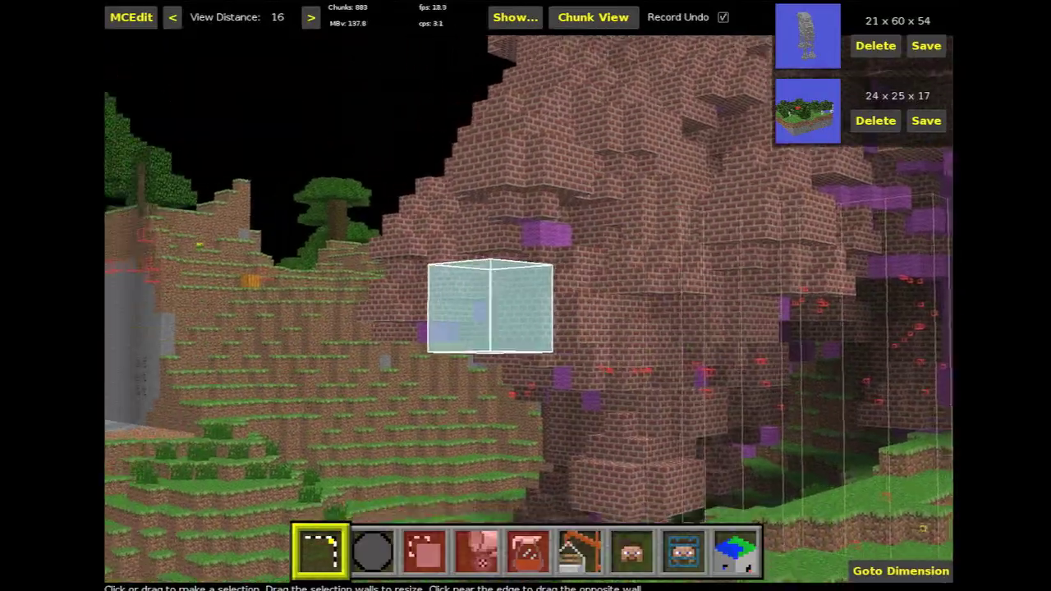
key("s")
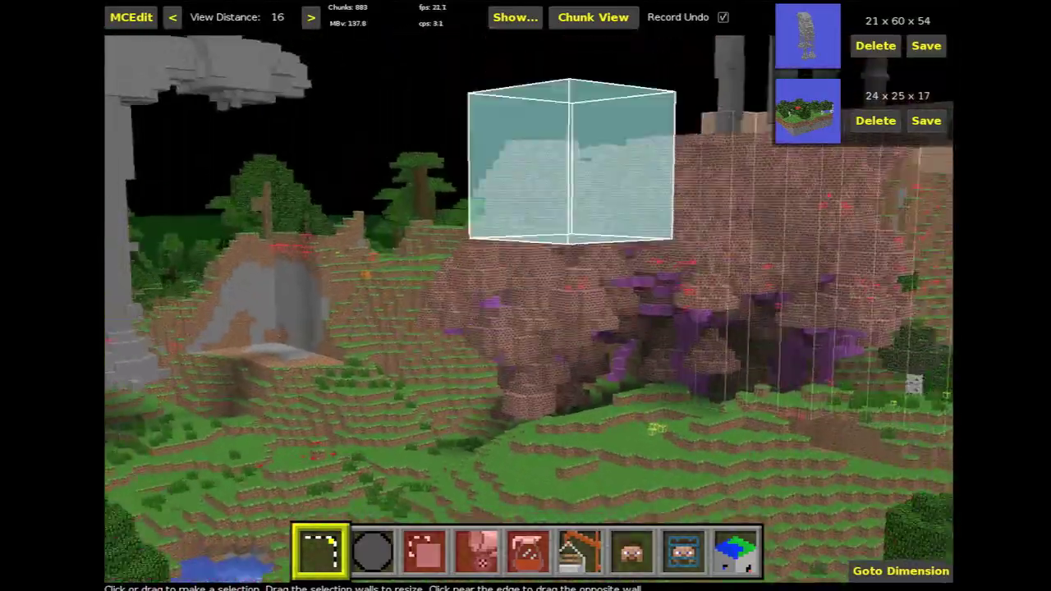
key("space")
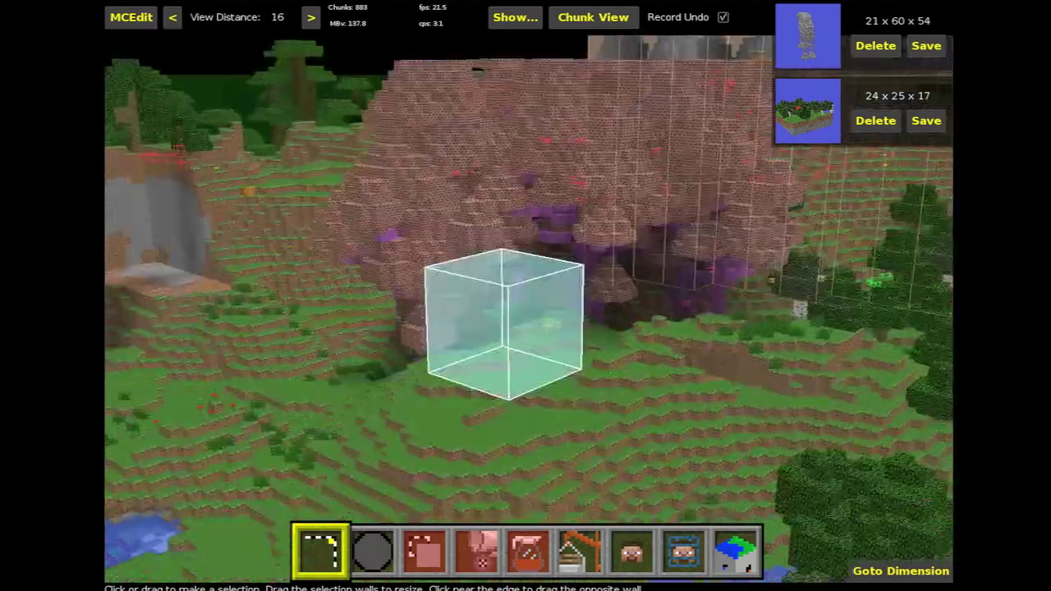
key("space")
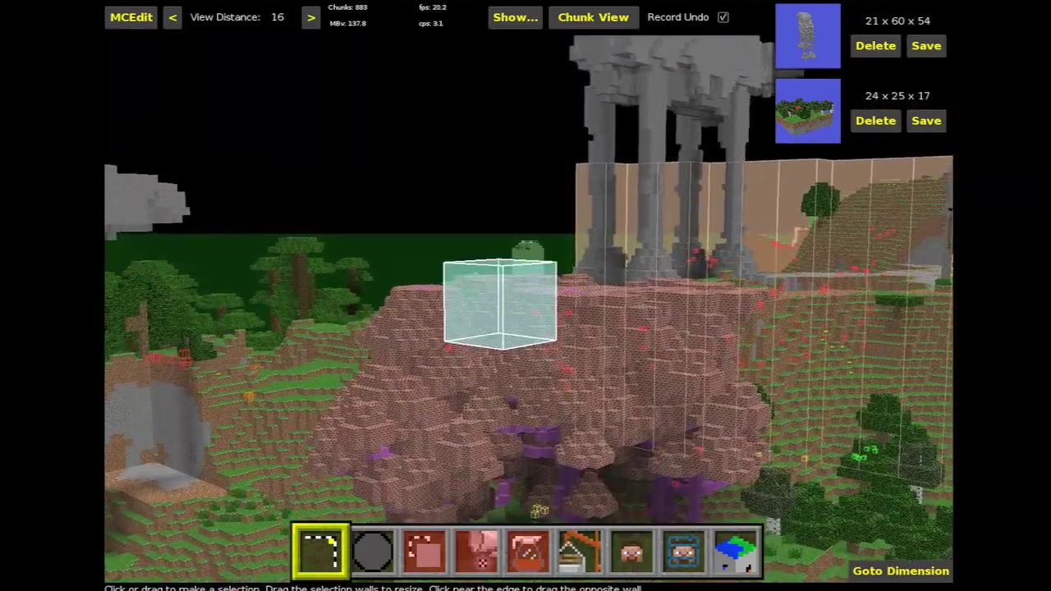
key("w")
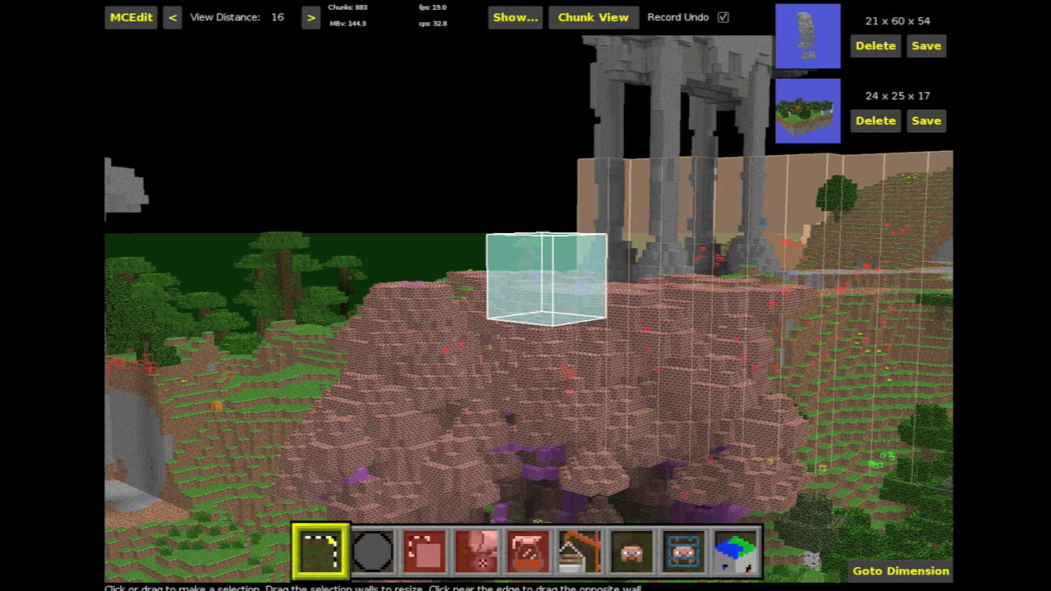
Select a 2 x 7 x 2 block volume on the grass near the pond and open the filters folder from the filter settings
right_click(598, 420)
left_click_drag(643, 396, 644, 395)
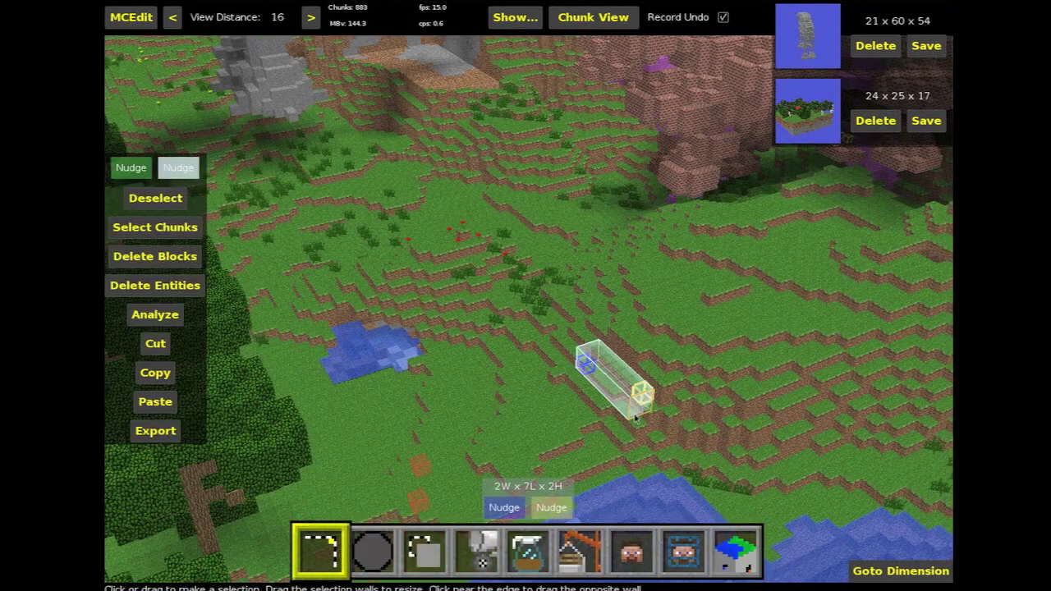
left_click(528, 548)
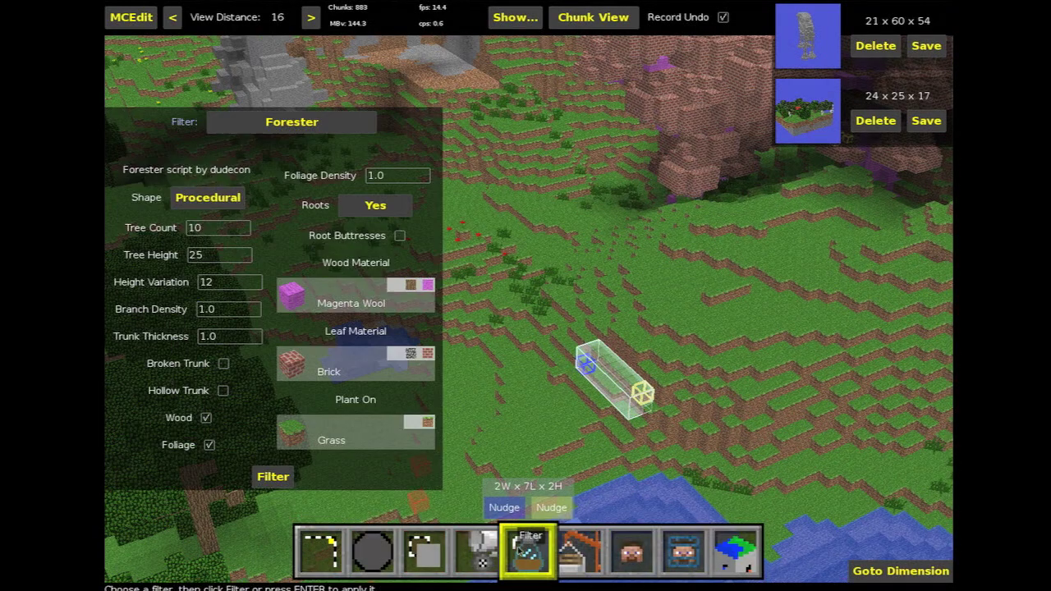
left_click(286, 131)
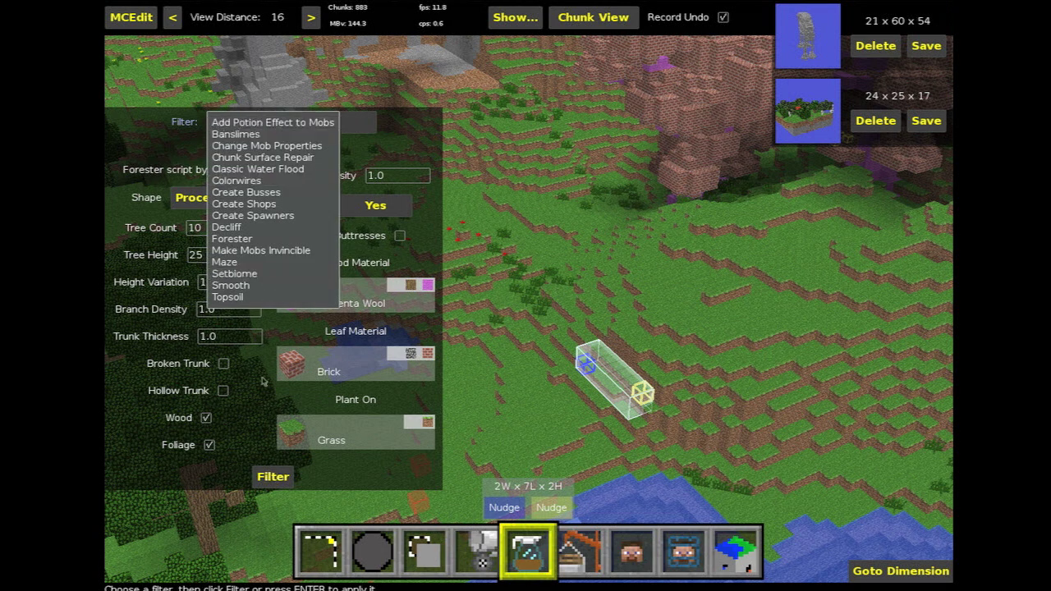
left_click(184, 123)
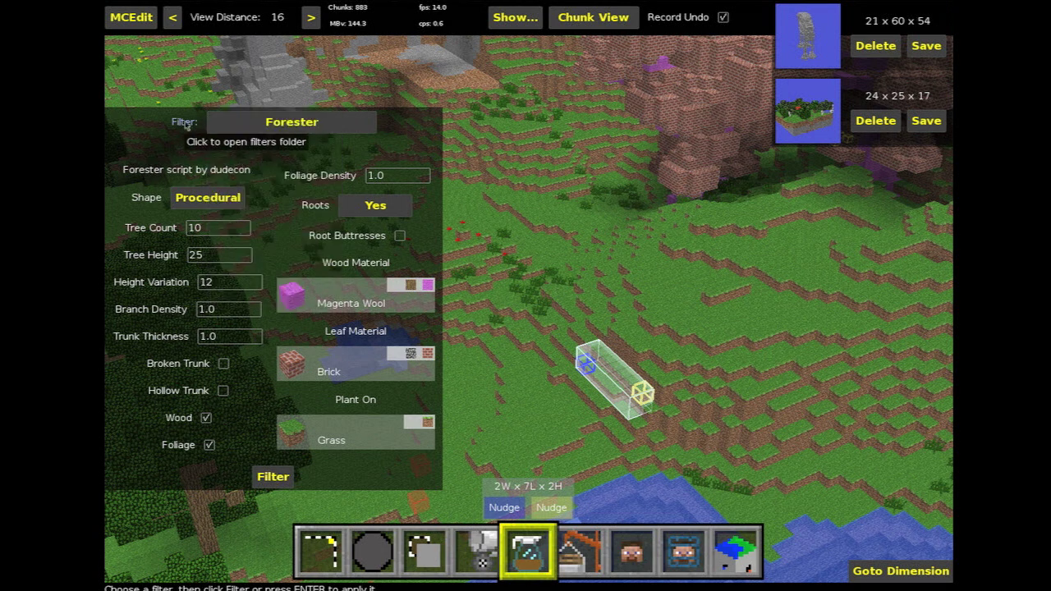
left_click(184, 123)
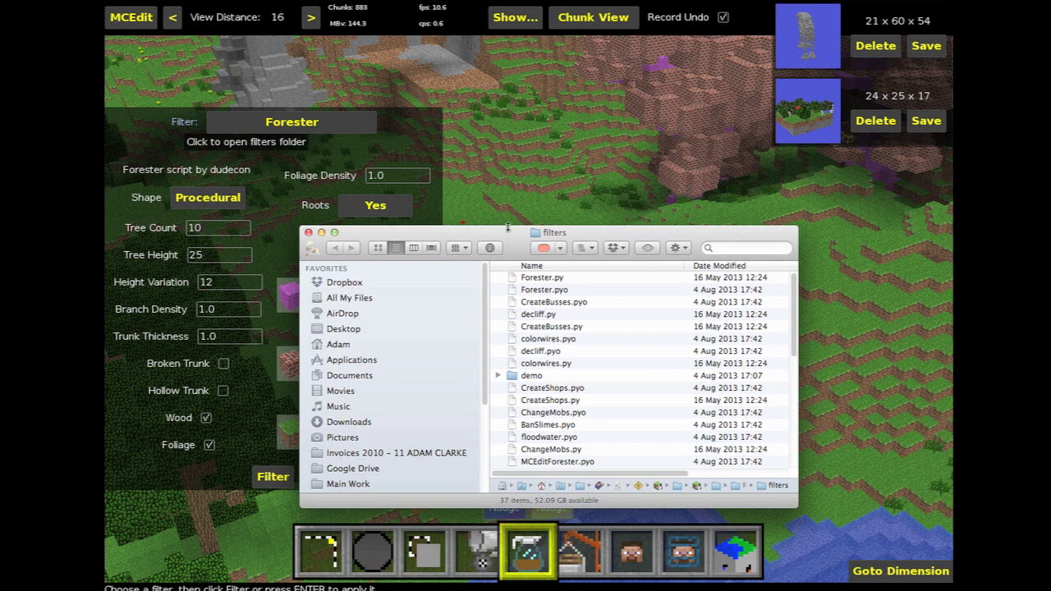
Enlarge the filters folder window, browse its filter files from Forester.py to Invincible.py and close the window
left_click_drag(508, 227, 508, 163)
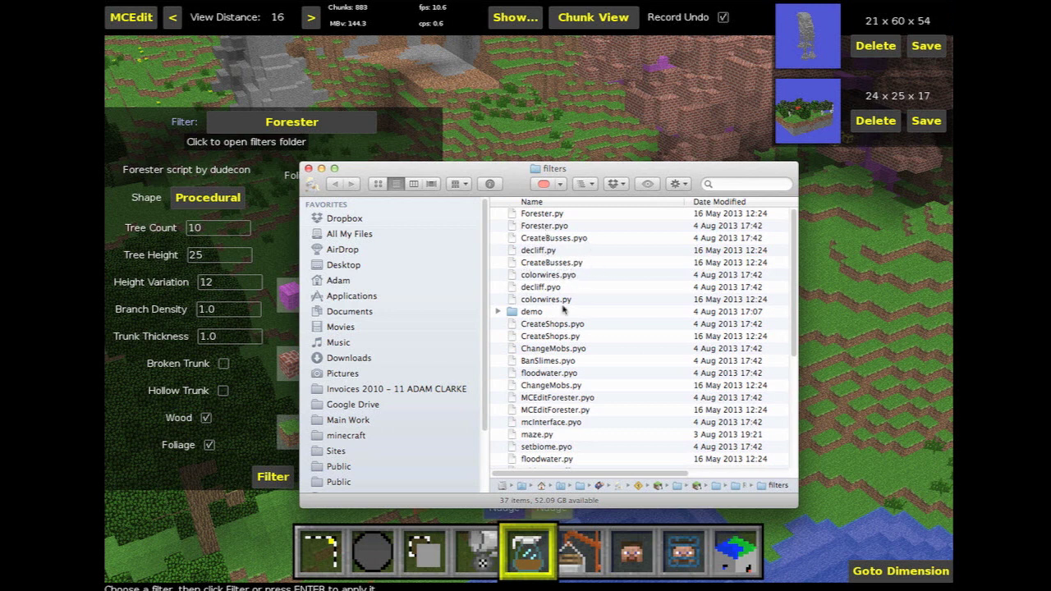
scroll(552, 306, "down", 5)
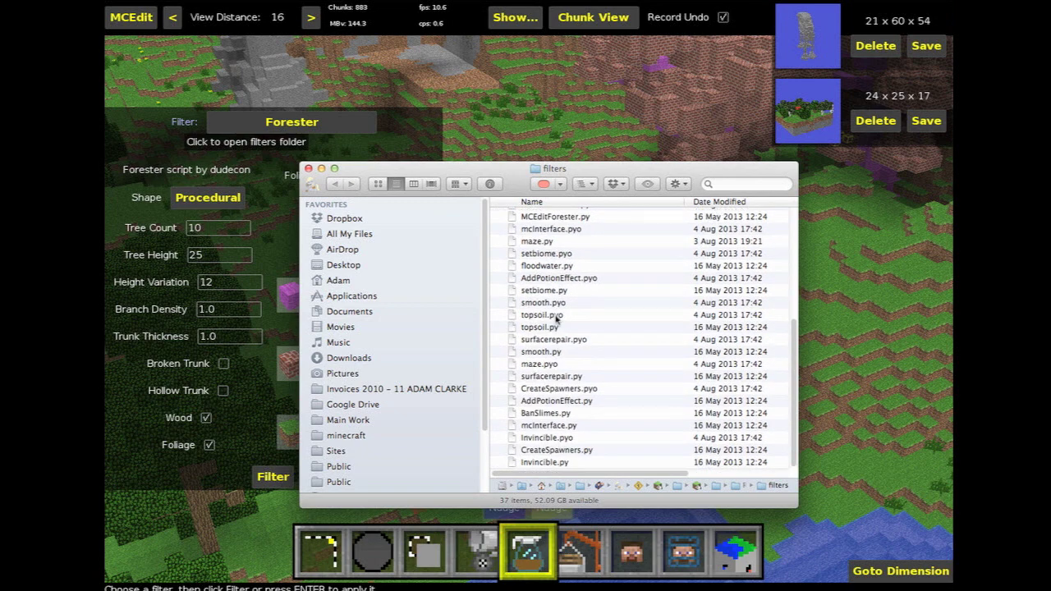
scroll(556, 319, "up", 5)
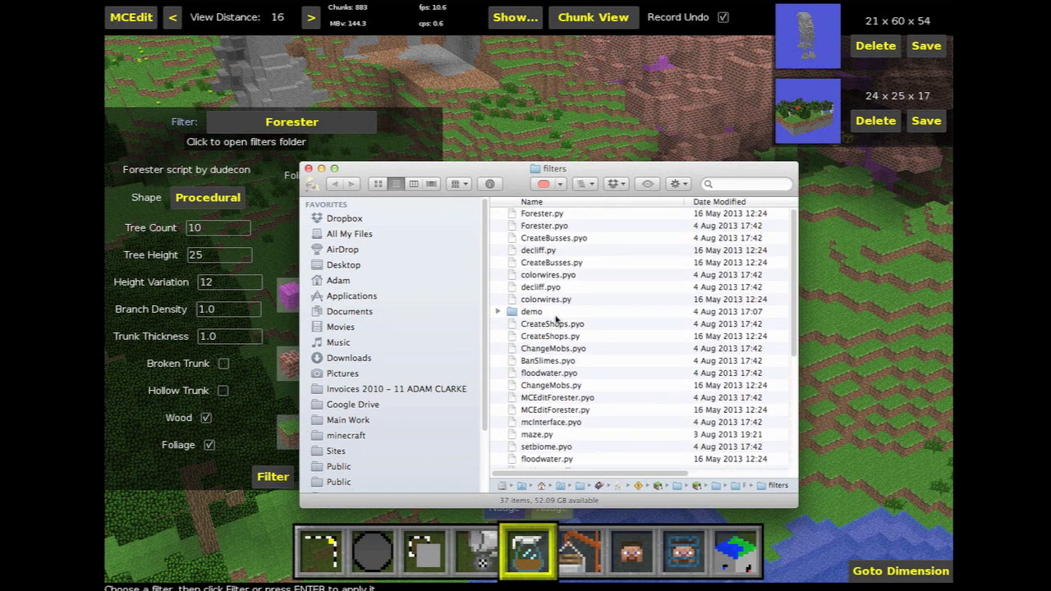
left_click(309, 168)
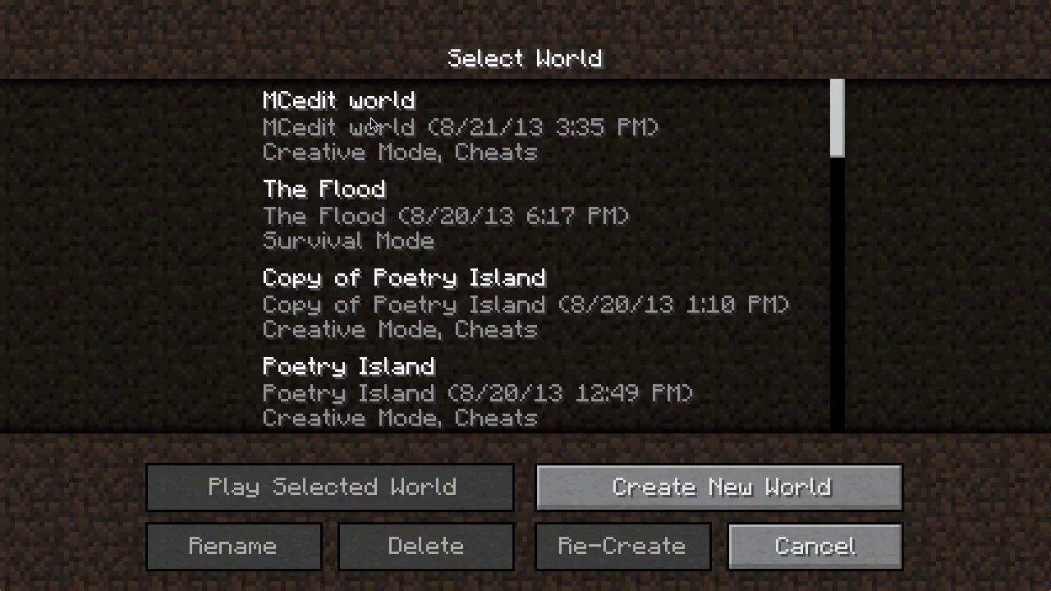
Switch to Minecraft, load the "MCedit world" and walk through the grove to collect the leather dropped on the grass
double_click(392, 132)
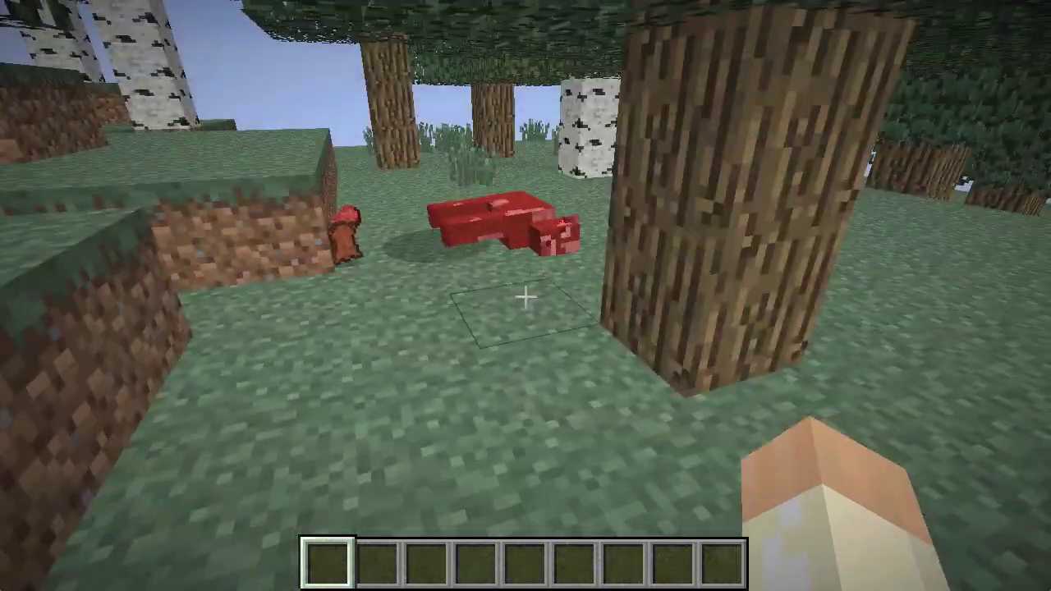
key("w")
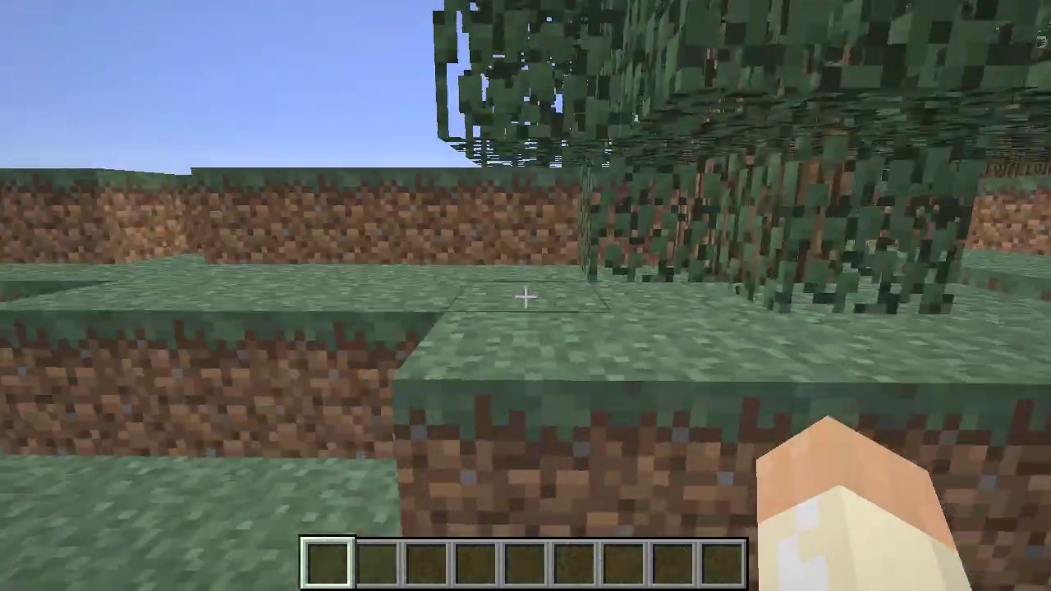
key("w")
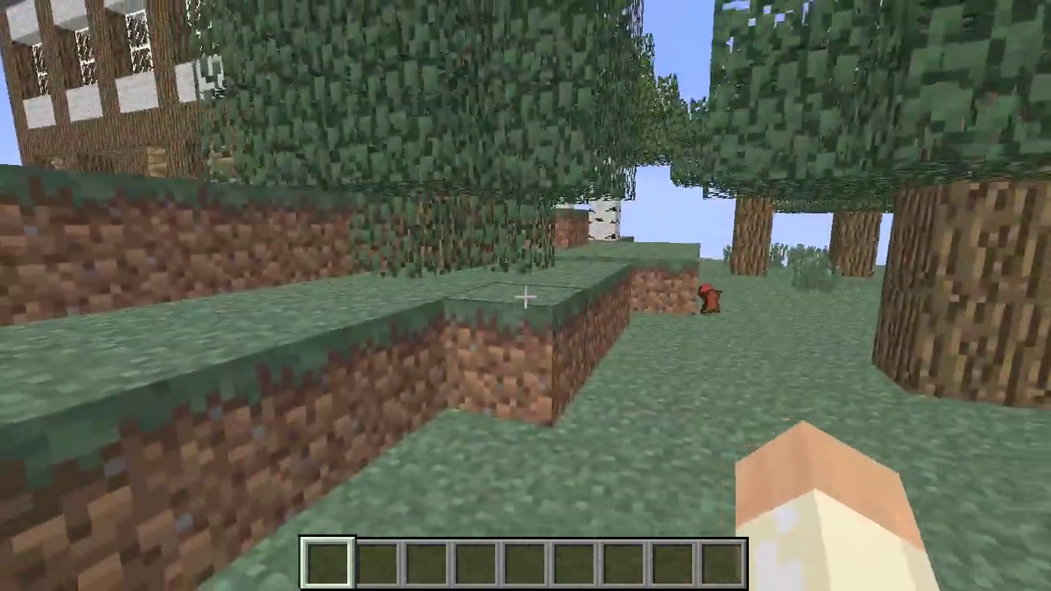
key("w")
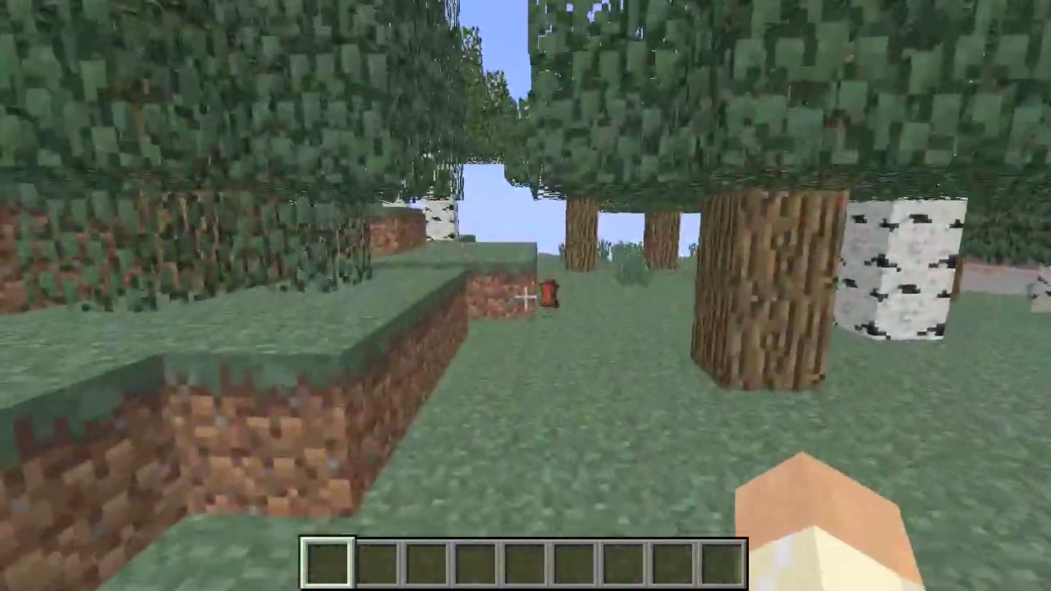
key("w")
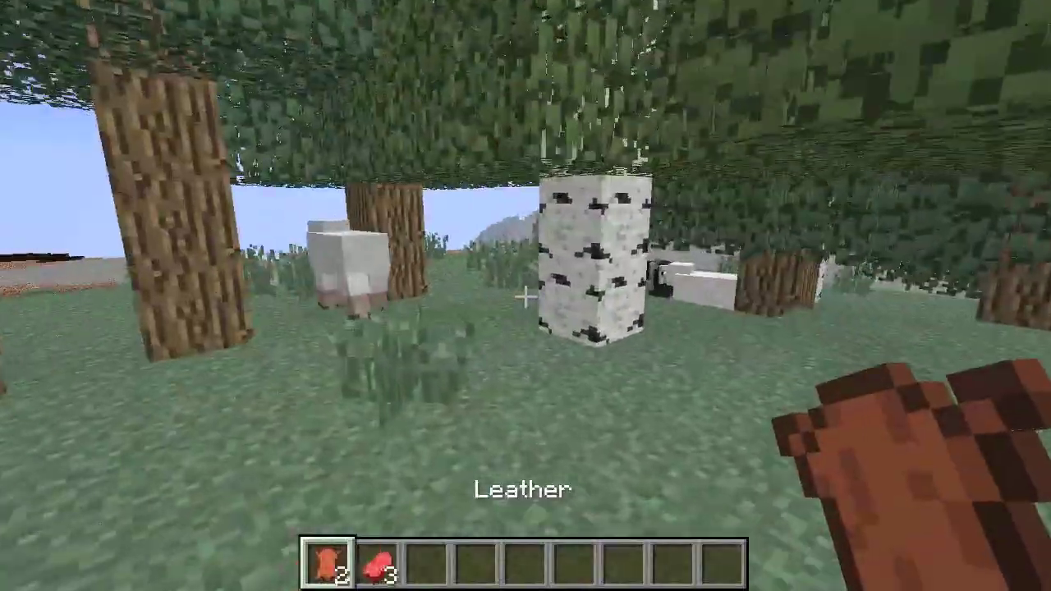
Head out of the grove past the birch trunks and round the timber and stone brick house to its front side
key("w")
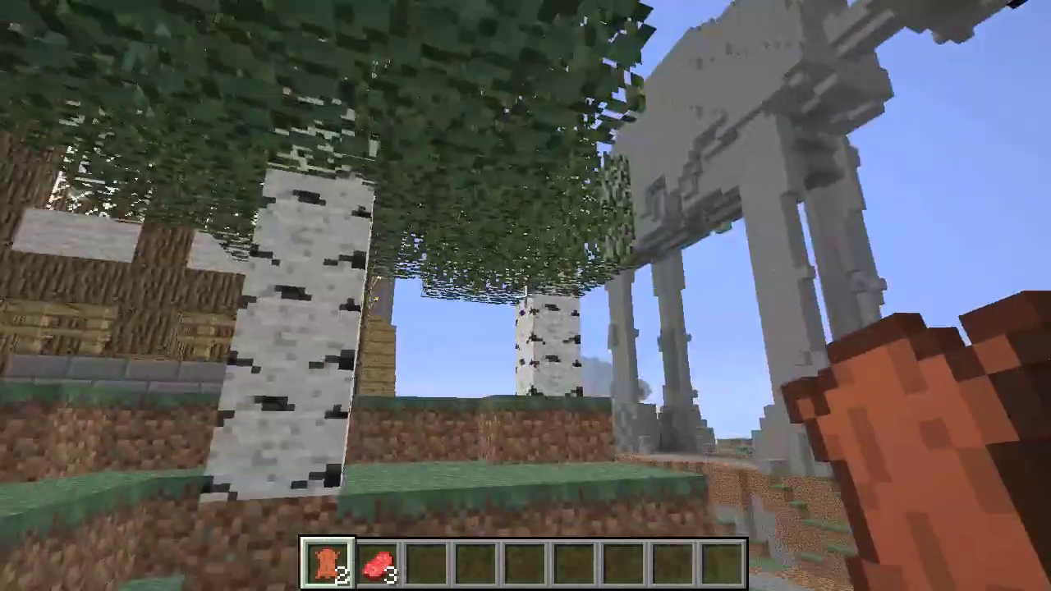
key("w")
key("space")
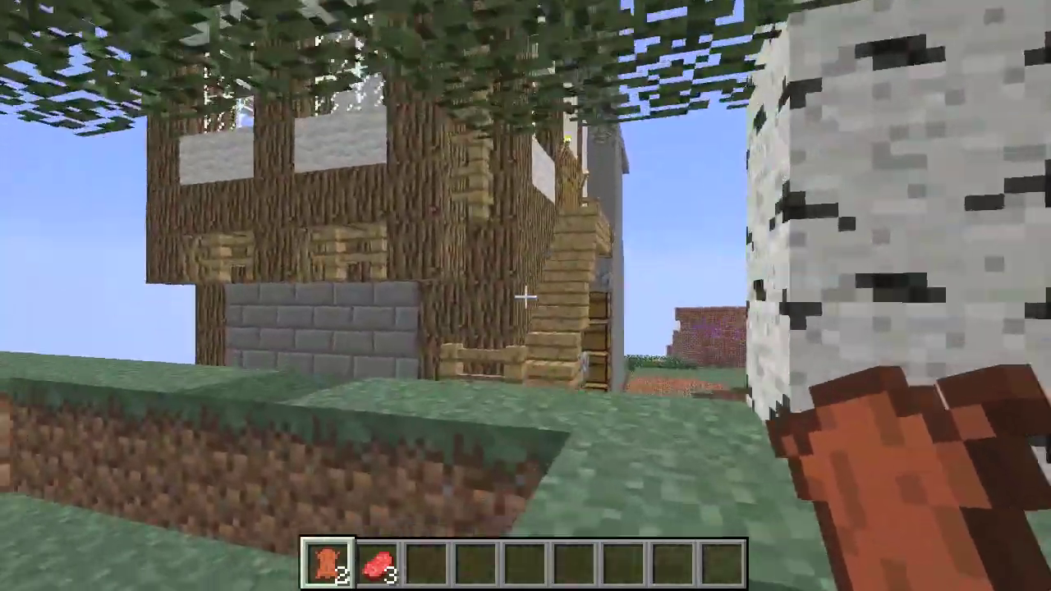
key("w")
key("space")
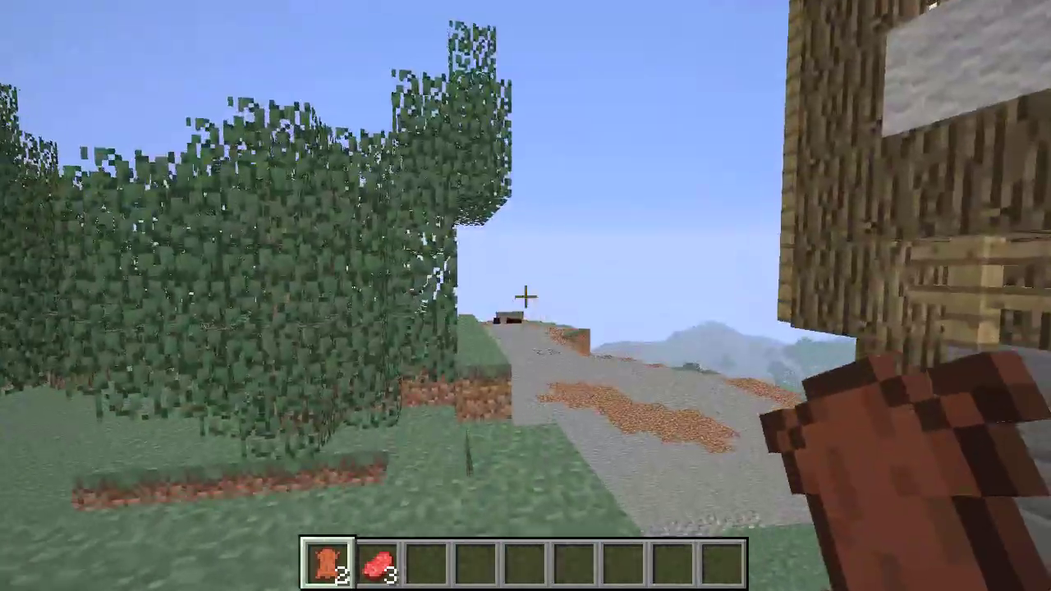
key("w")
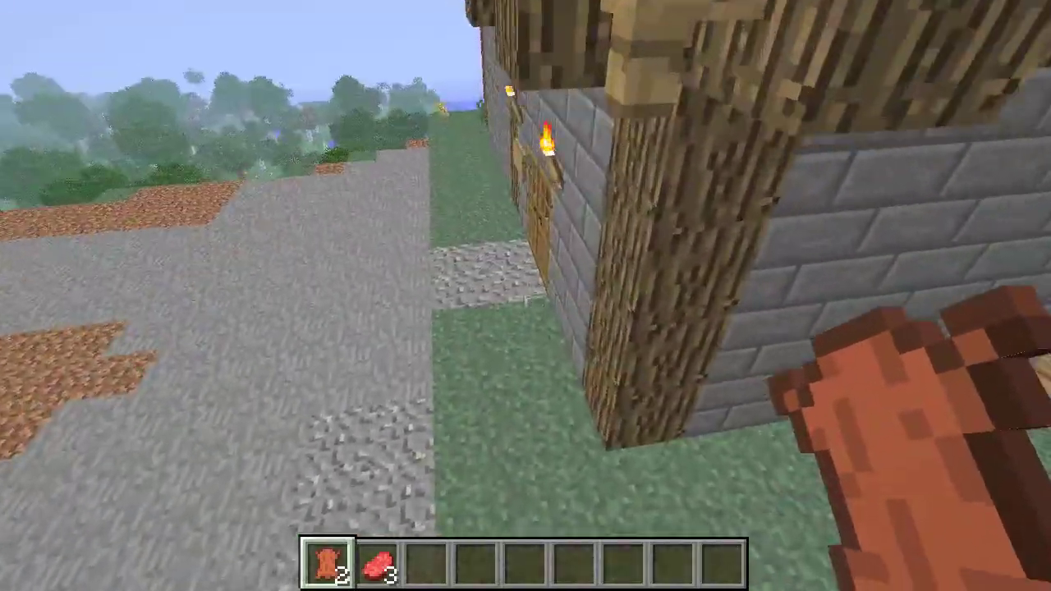
Open the house's wooden double doors, enter and examine the cake shelves, oven, counter and chests inside
key("w")
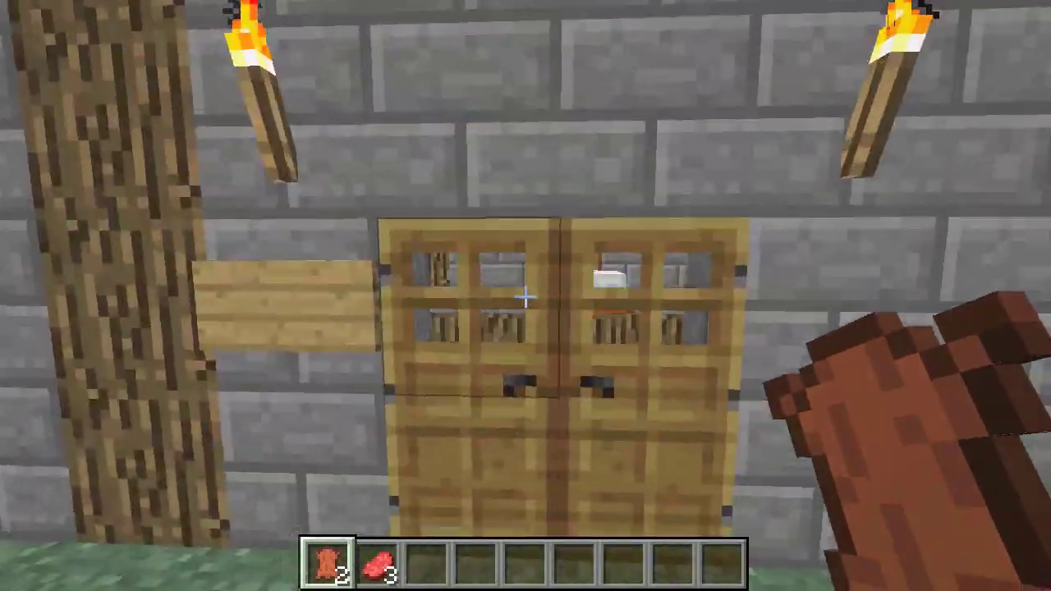
right_click(525, 295)
key("w")
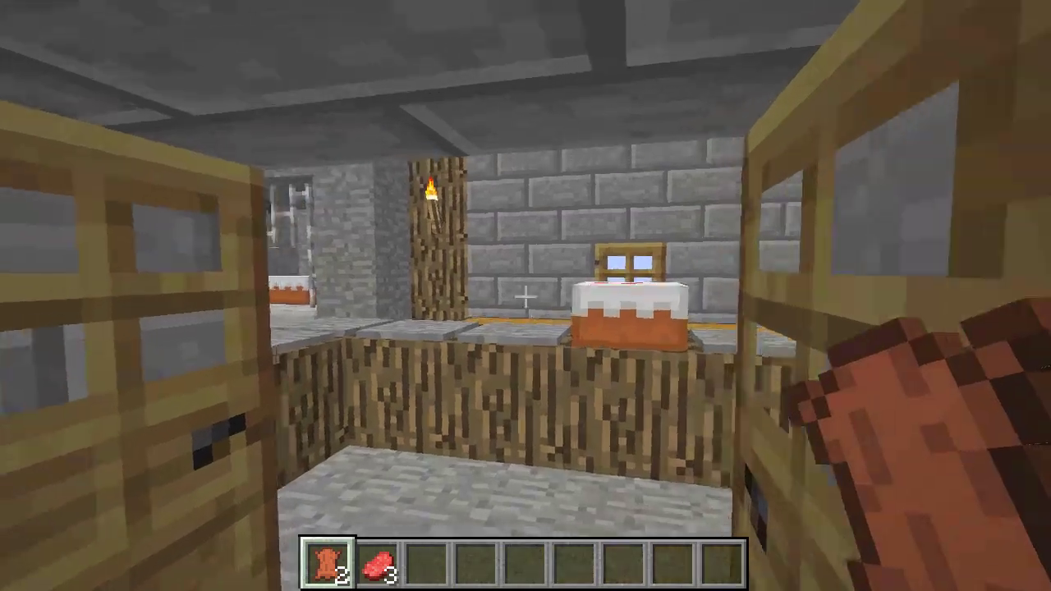
key("w")
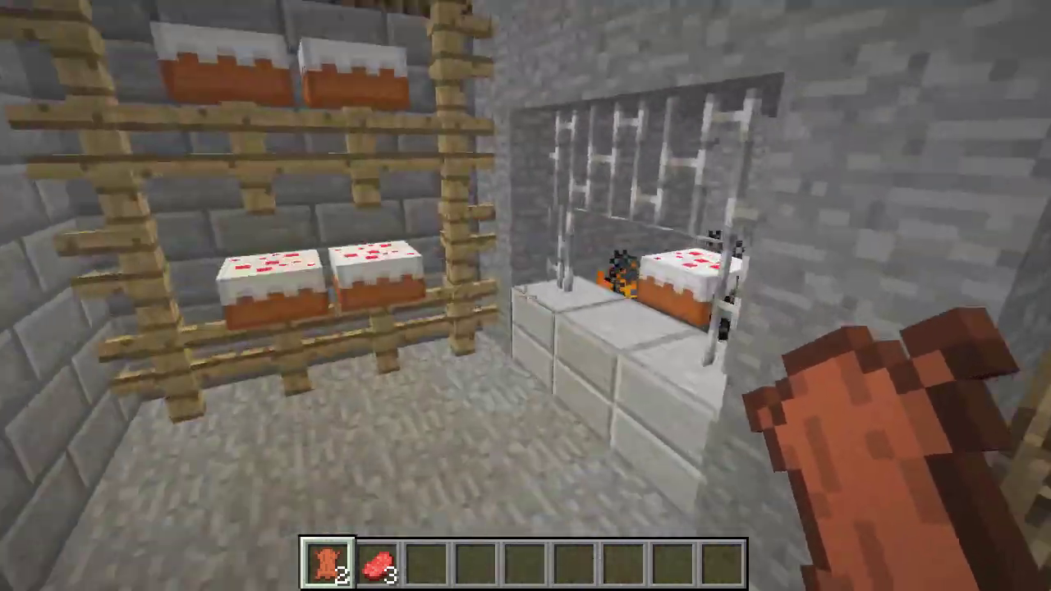
key("w")
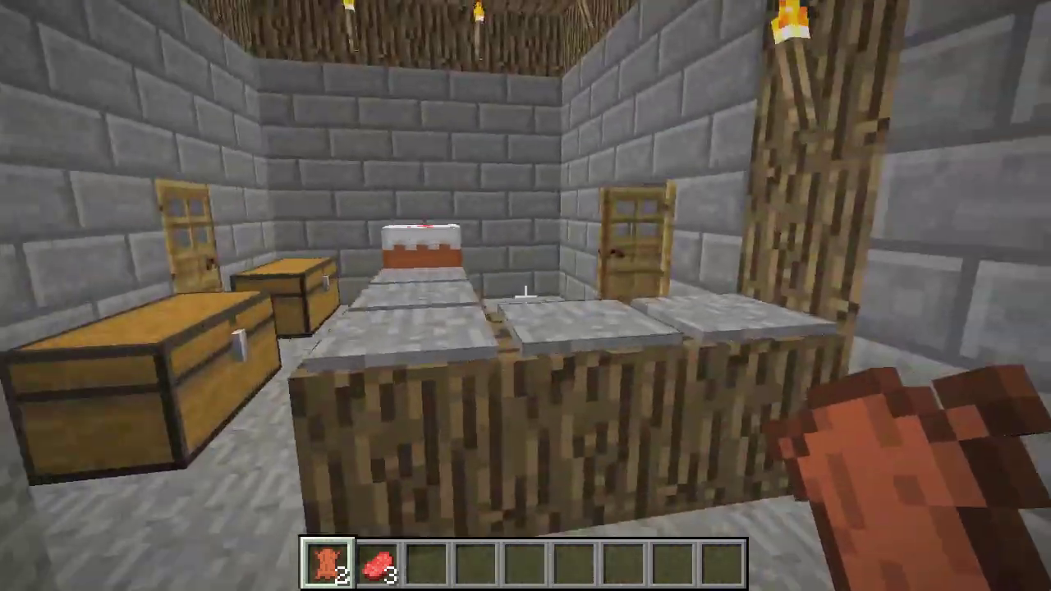
Leave the house and examine its surroundings, from the flattened stone ground along the outer wall to the grassy cliff edge
key("w")
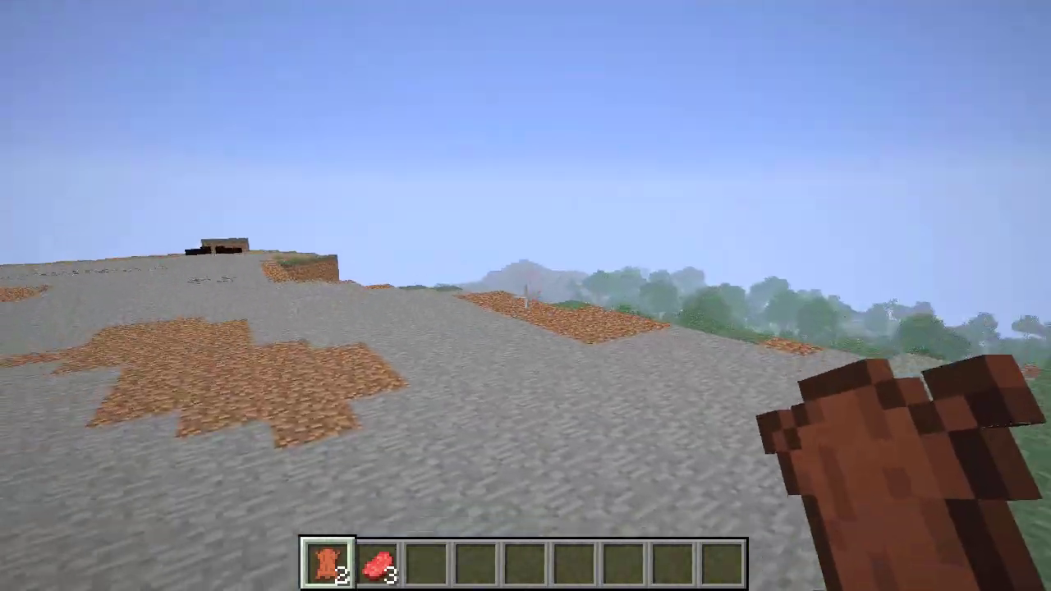
key("w")
key("w")
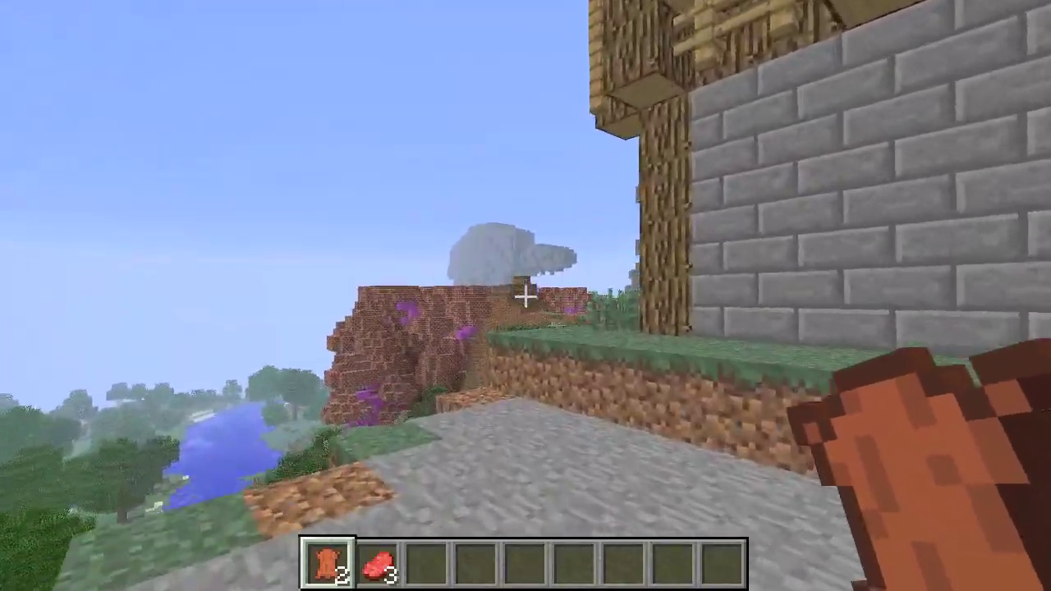
key("w")
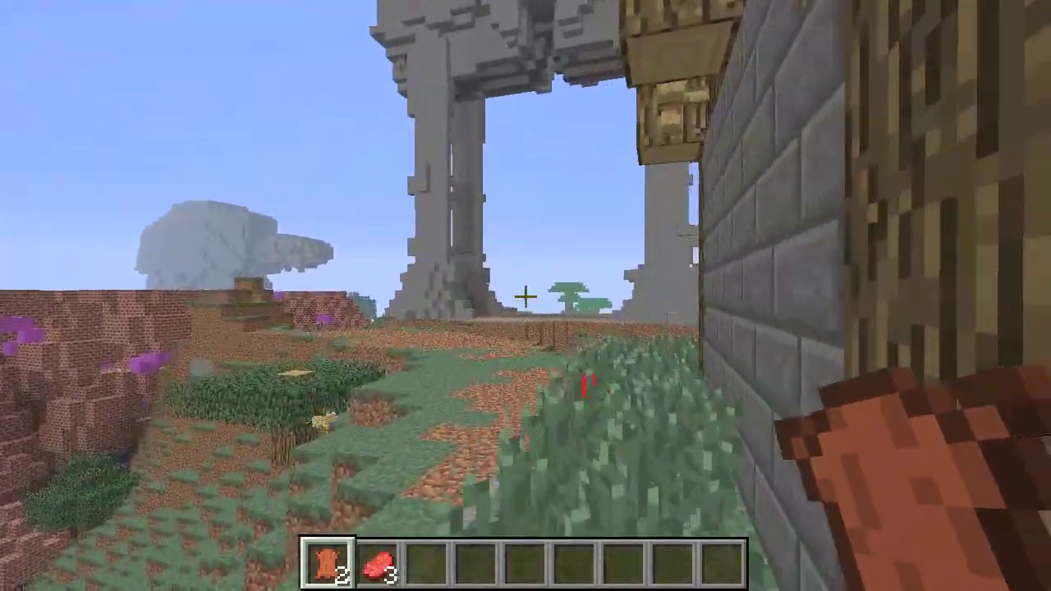
key("w")
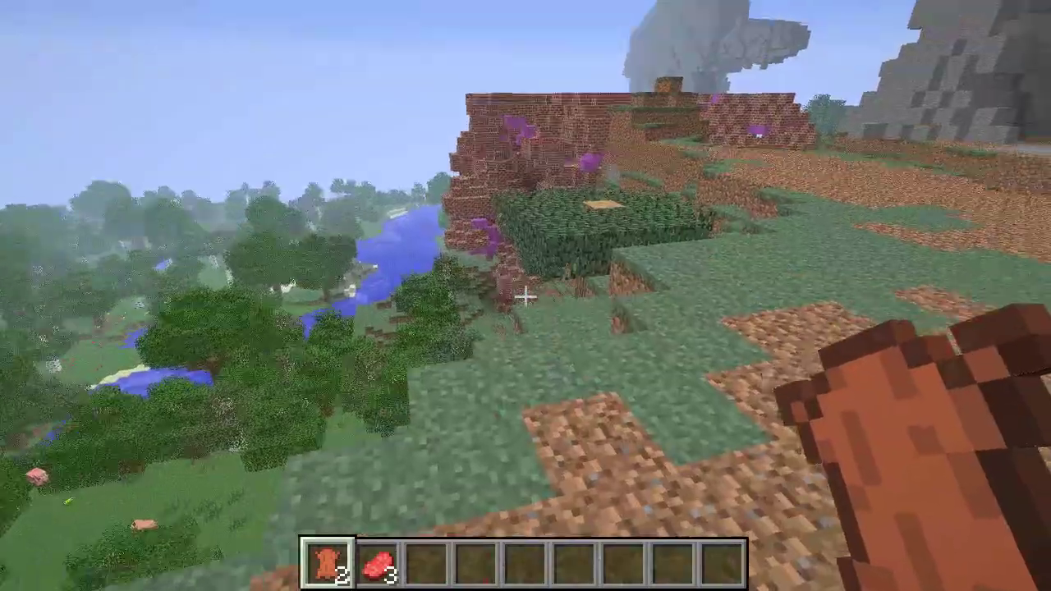
key("w")
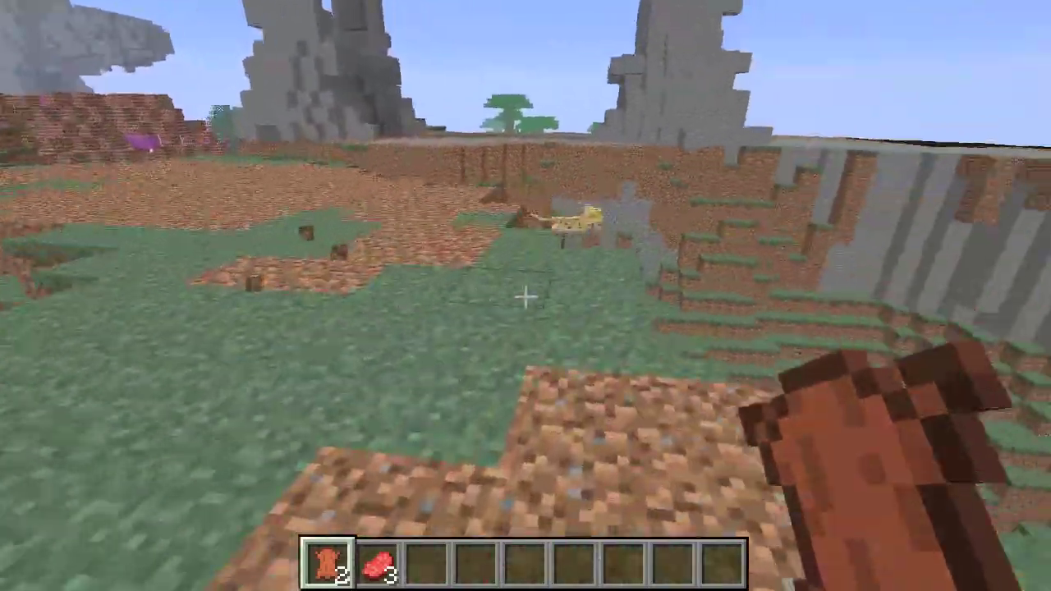
Descend the terraced hillside to the brick and magenta wool trees and inspect their foliage and trunks up close
key("w")
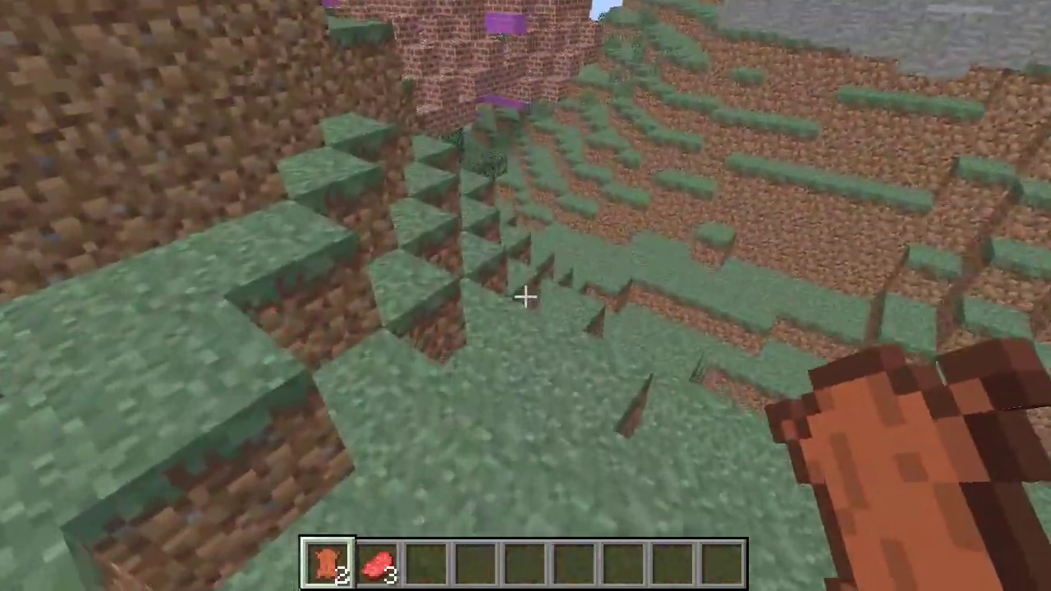
key("w")
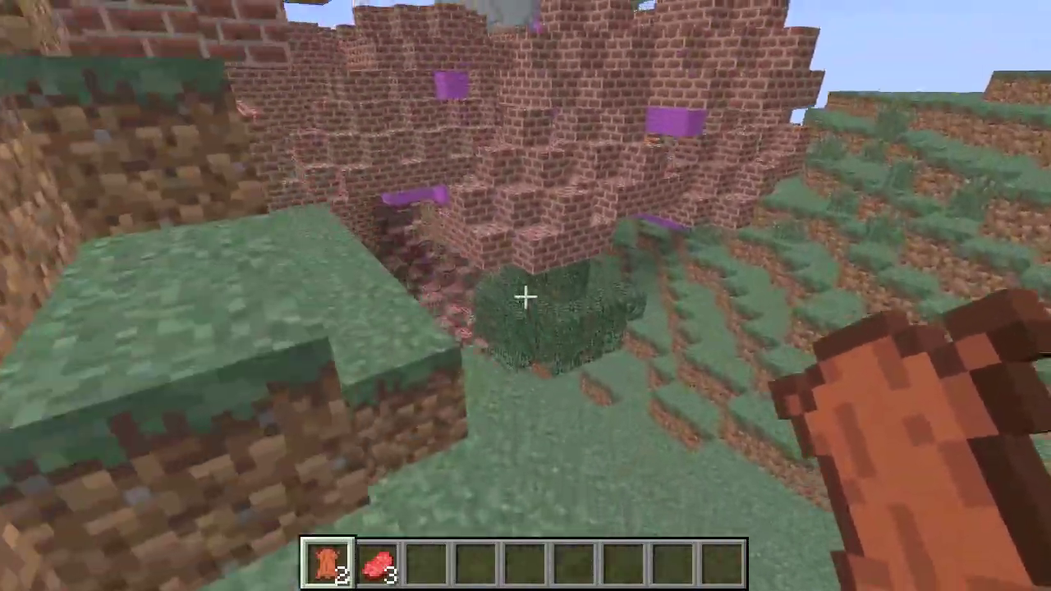
key("w")
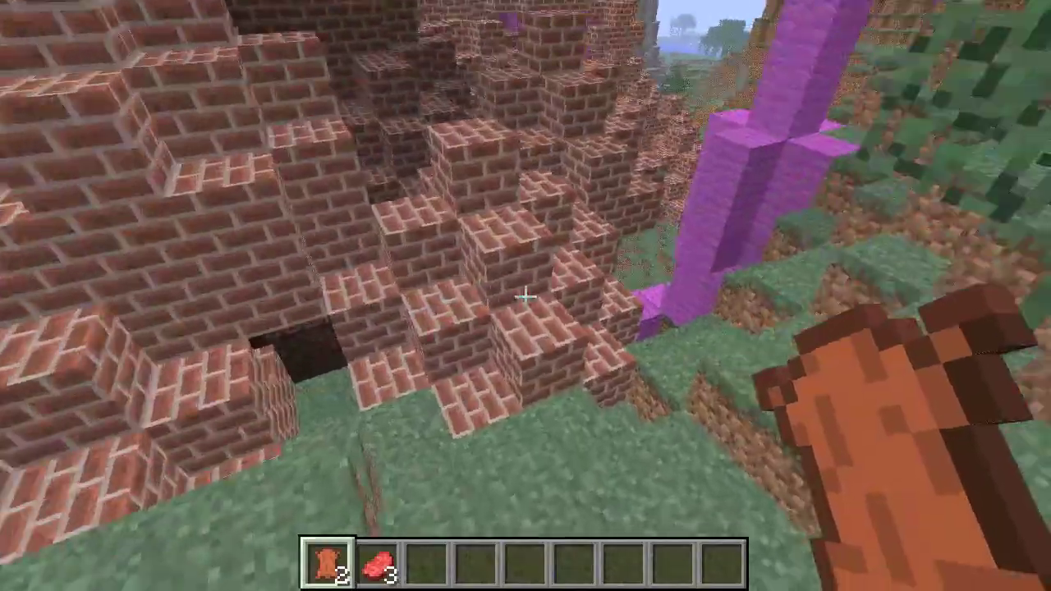
key("w")
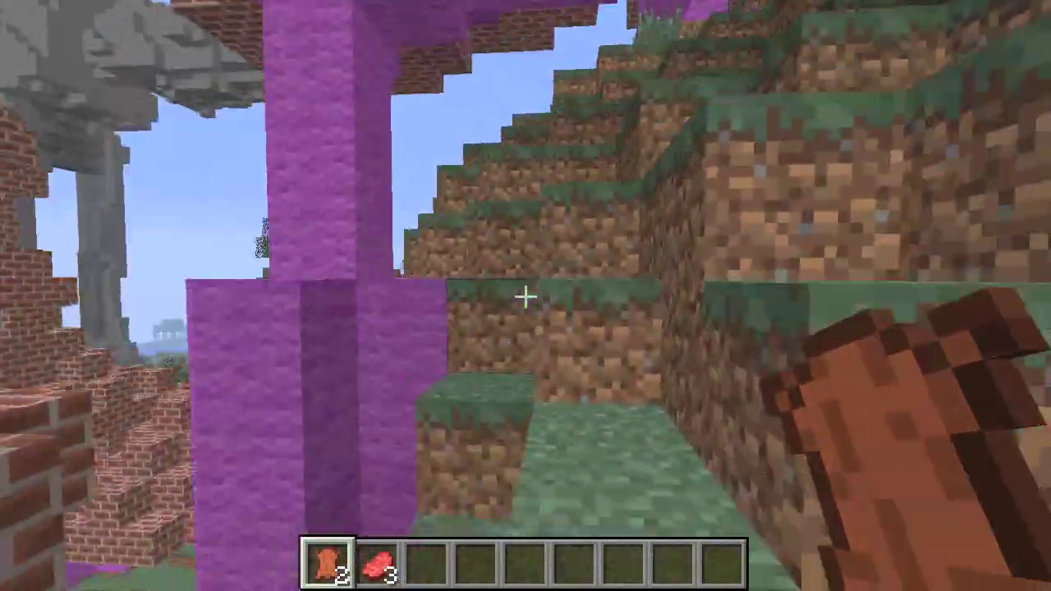
key("w")
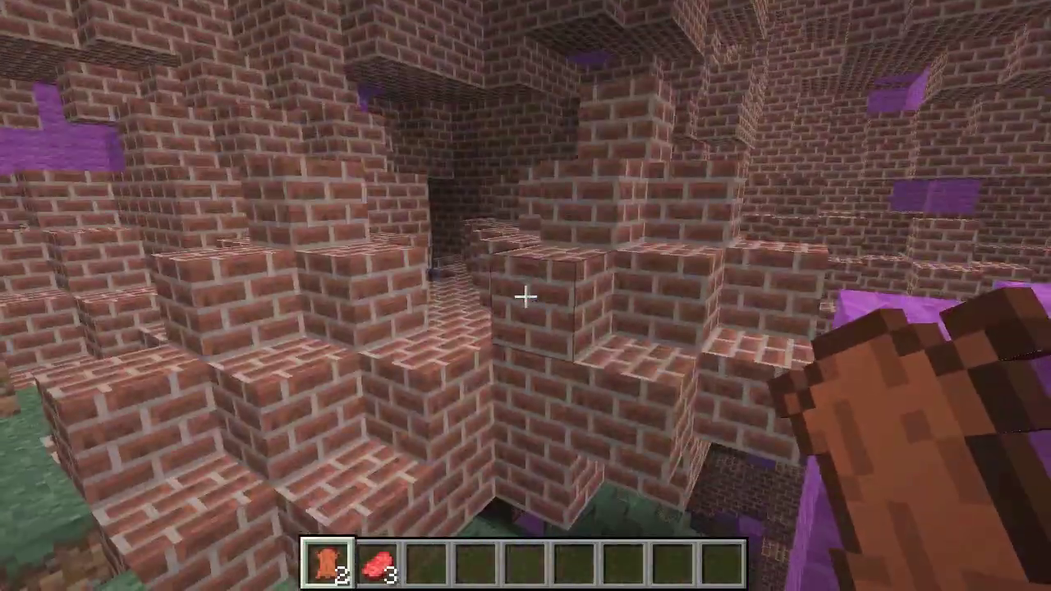
Circle the foot of the brick and magenta wool trees and examine their canopy and branches from below
key("w")
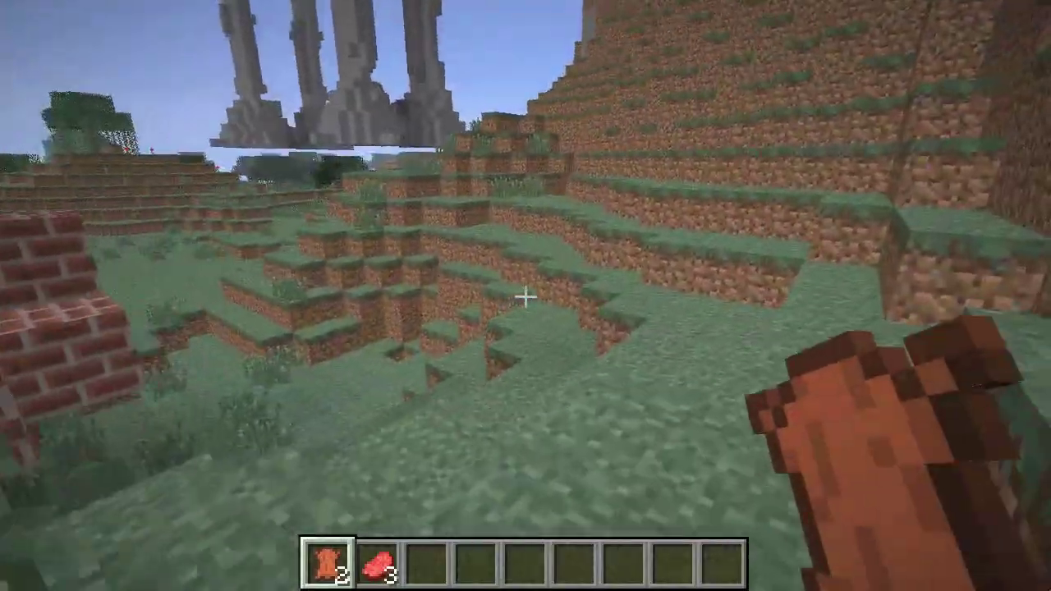
key("w")
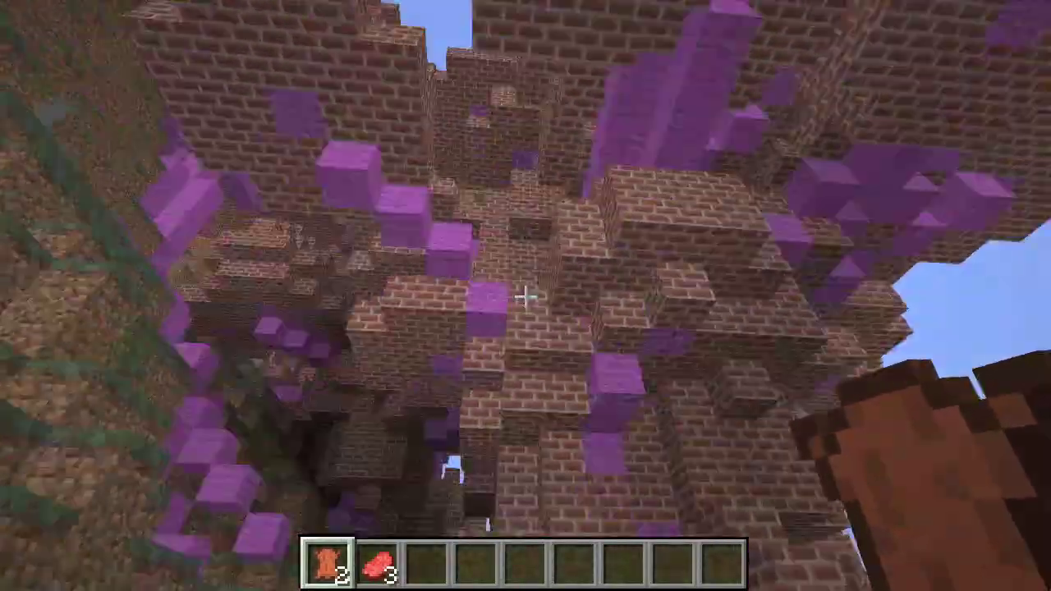
key("w")
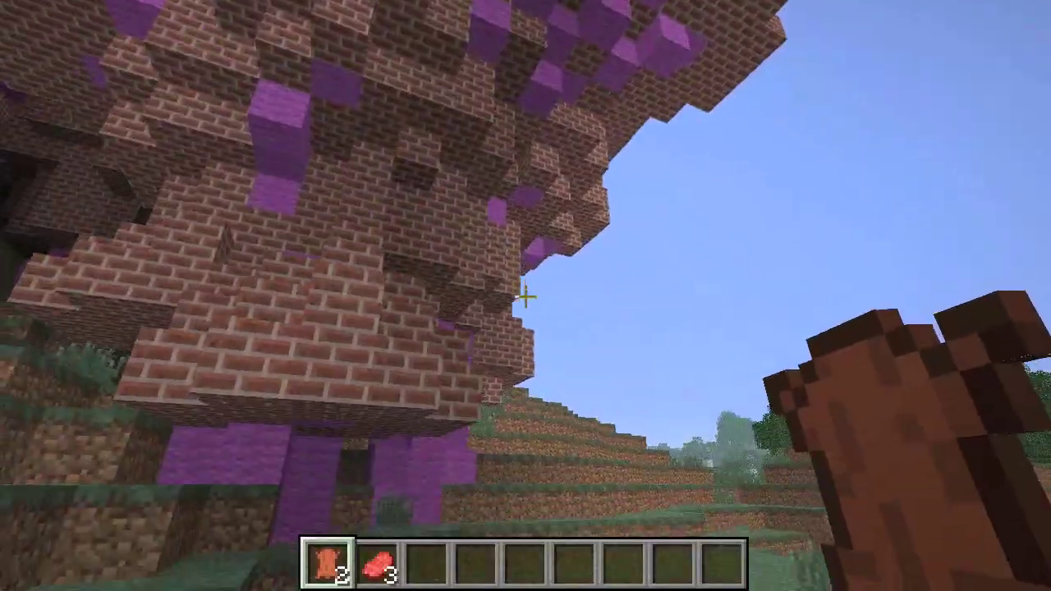
key("w")
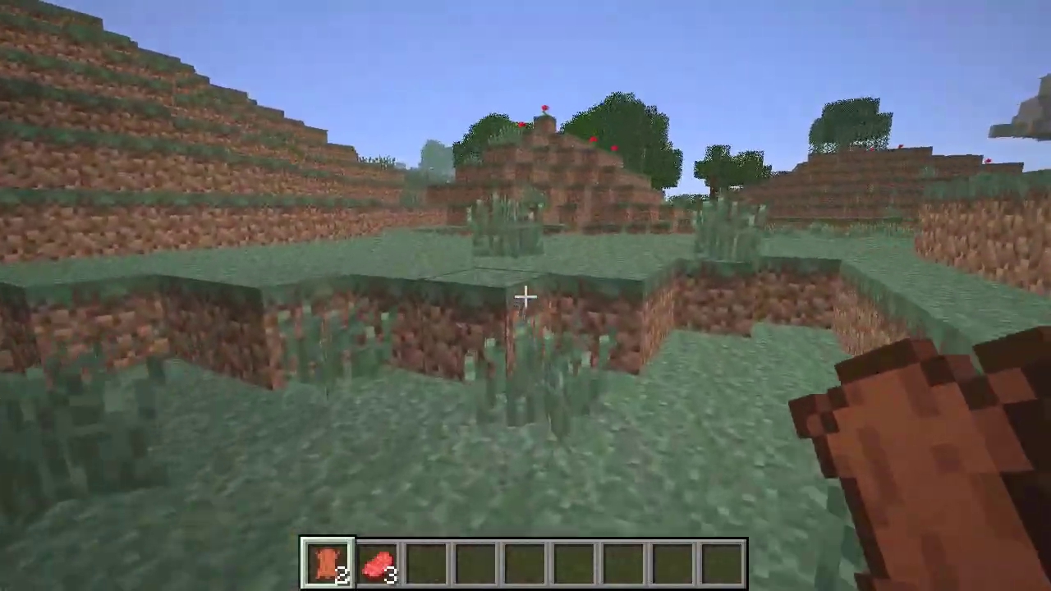
key("w")
key("space")
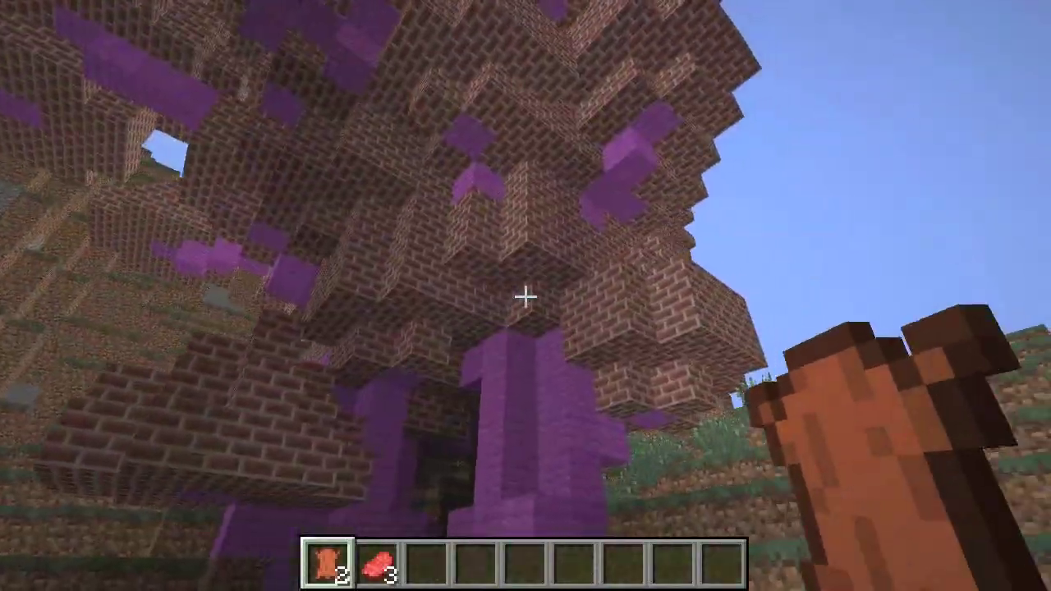
Fly high above the river and survey the edited landscape with the walkers, brick trees, house and grove
key("w")
key("space")
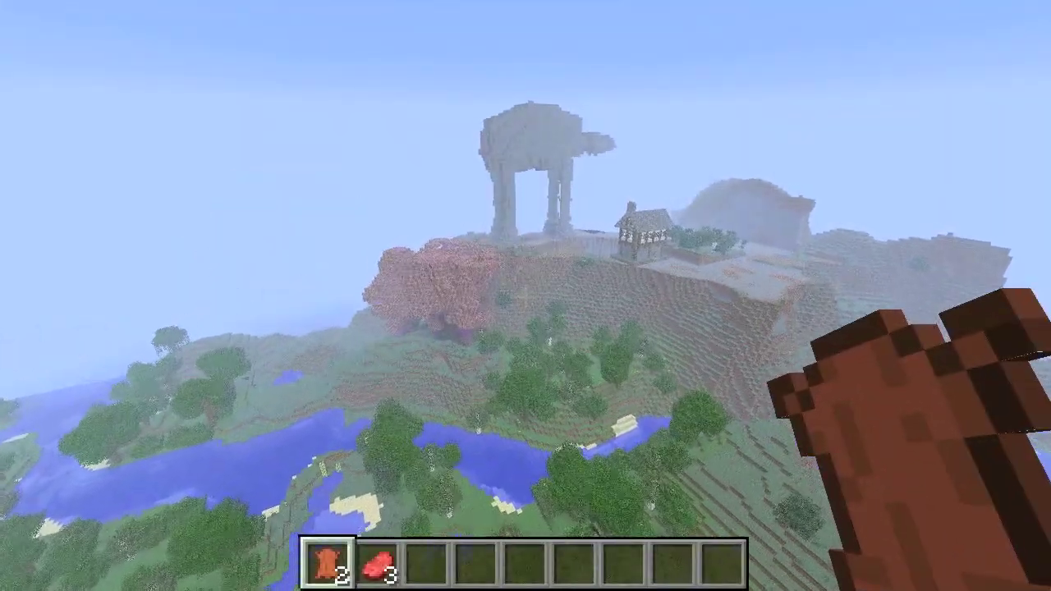
key("w")
key("w")
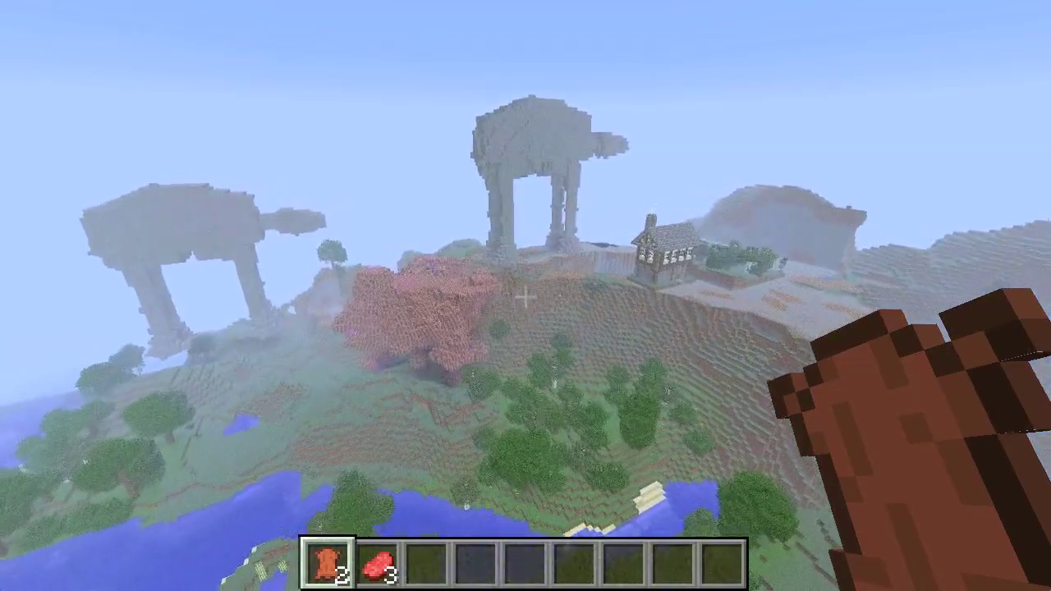